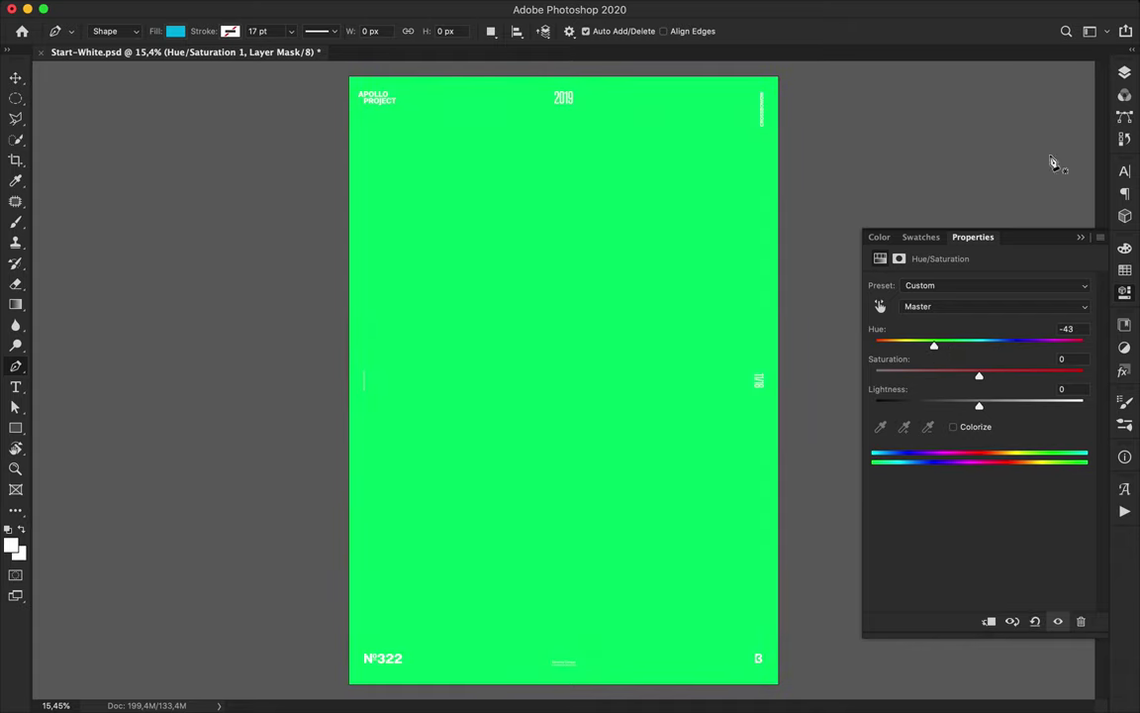
- Clip the Hue/Saturation adjustment to the Shape 1 wave across the poster's lower part
{"action": "scroll", "coordinate": [1002, 442], "scroll_direction": "down", "scroll_amount": 2}
{"action": "left_click", "coordinate": [955, 512], "text": "alt"}
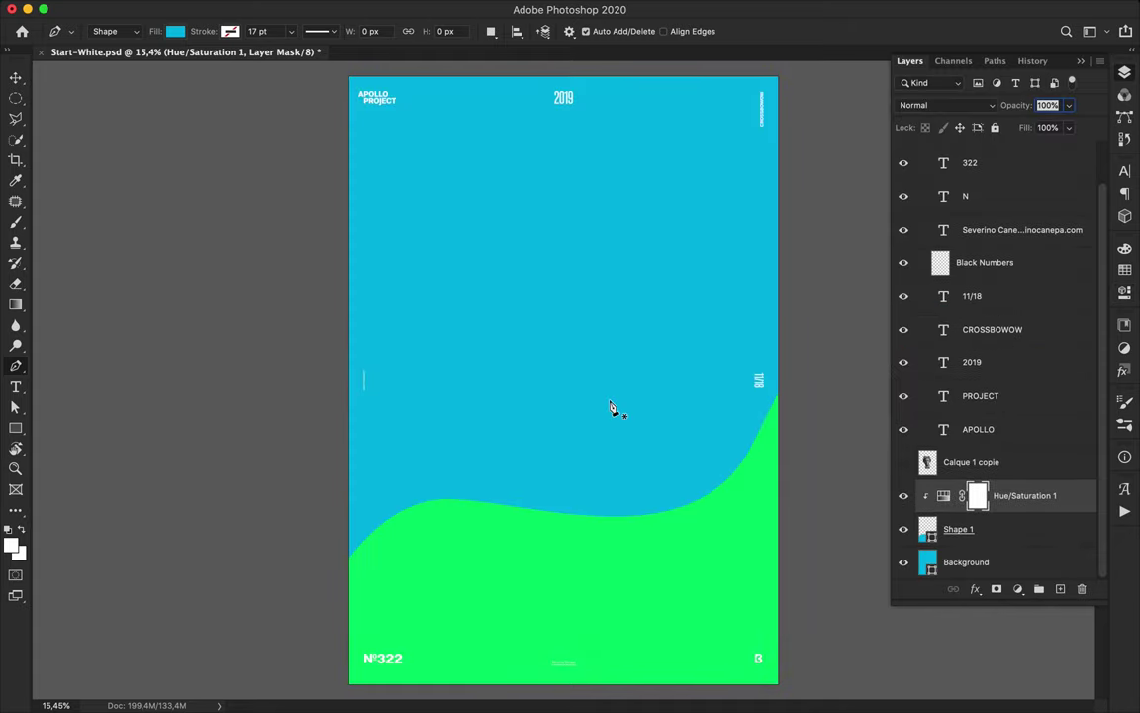
- Draw a wavy closed Pen shape about 2224 × 7594 px along the poster's left edge, then push its upper anchor point outward
{"action": "left_click", "coordinate": [326, 169]}
{"action": "left_click_drag", "start_coordinate": [389, 209], "coordinate": [415, 253]}
{"action": "left_click_drag", "start_coordinate": [422, 350], "coordinate": [403, 389]}
{"action": "left_click_drag", "start_coordinate": [363, 486], "coordinate": [375, 515]}
{"action": "left_click", "coordinate": [462, 532]}
{"action": "left_click", "coordinate": [327, 634]}
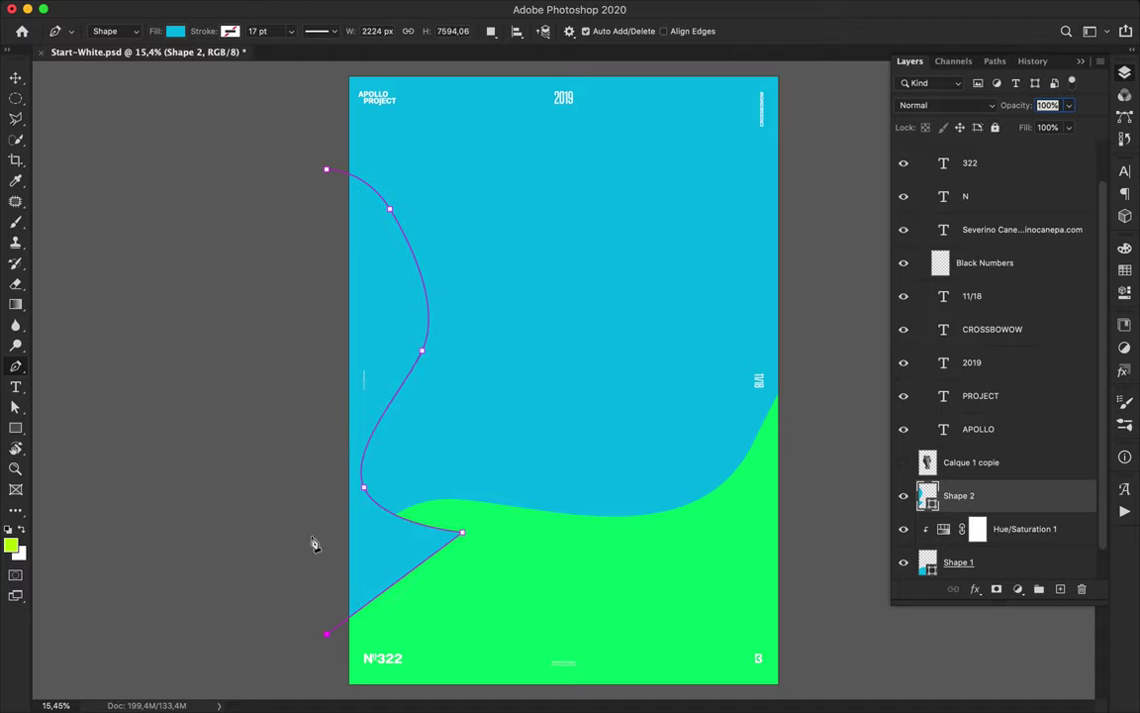
{"action": "left_click", "coordinate": [327, 170]}
{"action": "key", "text": "a"}
{"action": "left_click_drag", "start_coordinate": [389, 209], "coordinate": [401, 203]}
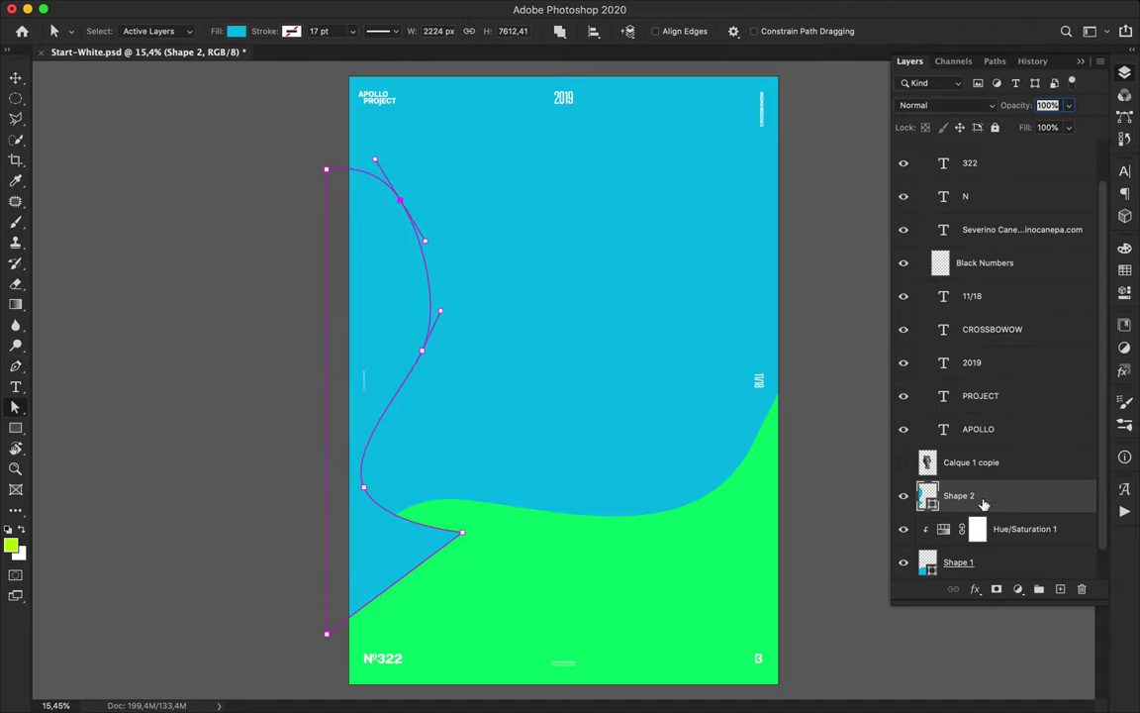
- Duplicate the Hue/Saturation adjustment above Shape 2, and merge Shape 1 with its original adjustment
{"action": "left_click_drag", "start_coordinate": [1026, 535], "coordinate": [1018, 481]}
{"action": "left_click", "coordinate": [1016, 495]}
{"action": "left_click", "coordinate": [1008, 528], "text": "shift"}
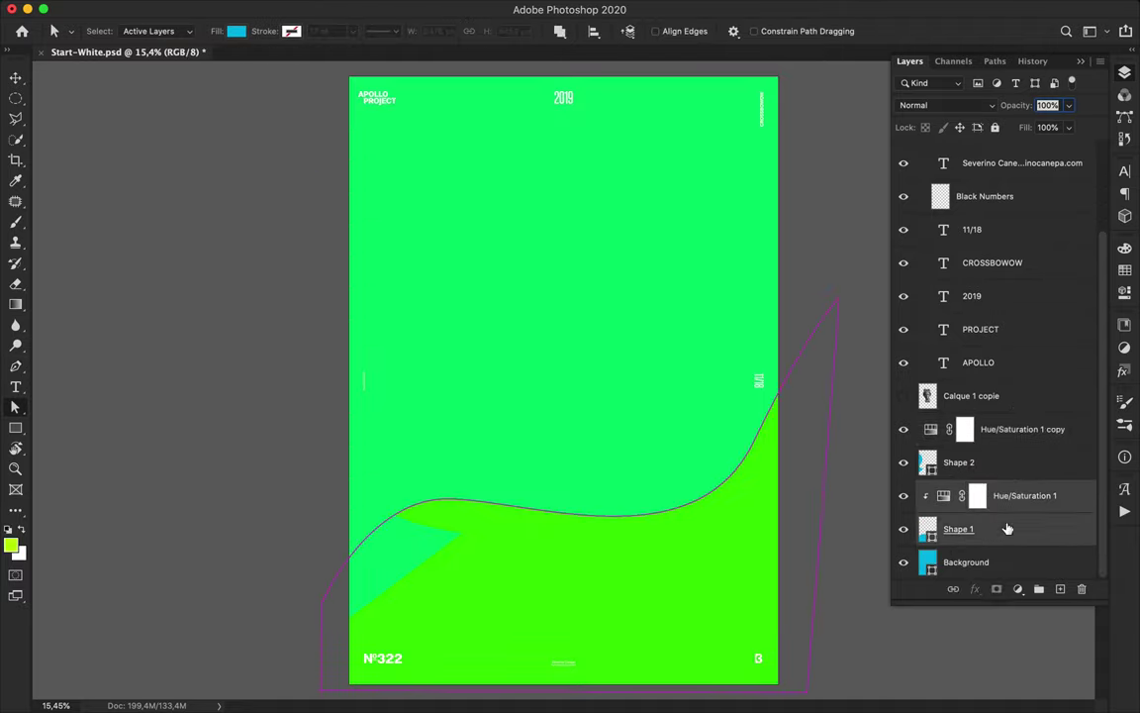
{"action": "key", "text": "super+e"}
{"action": "key", "text": "v"}
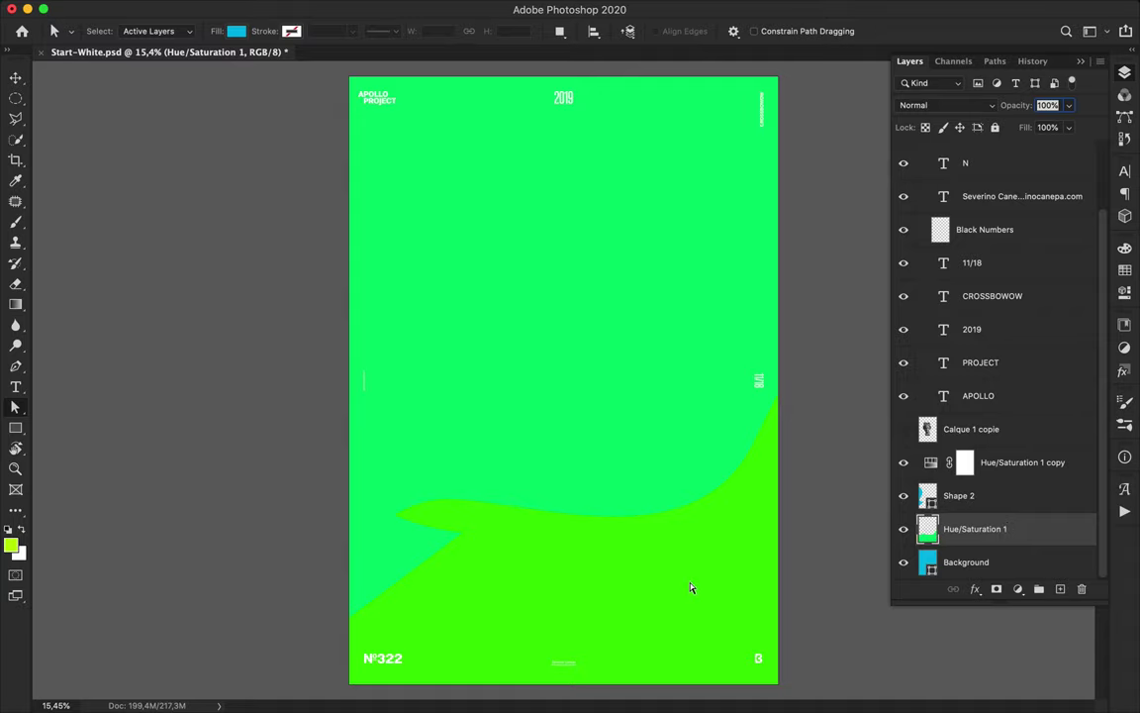
- Clip the duplicated Hue/Saturation adjustment to Shape 2 and set its hue to -143
{"action": "left_click", "coordinate": [397, 395], "text": "super"}
{"action": "left_click", "coordinate": [370, 356], "text": "super"}
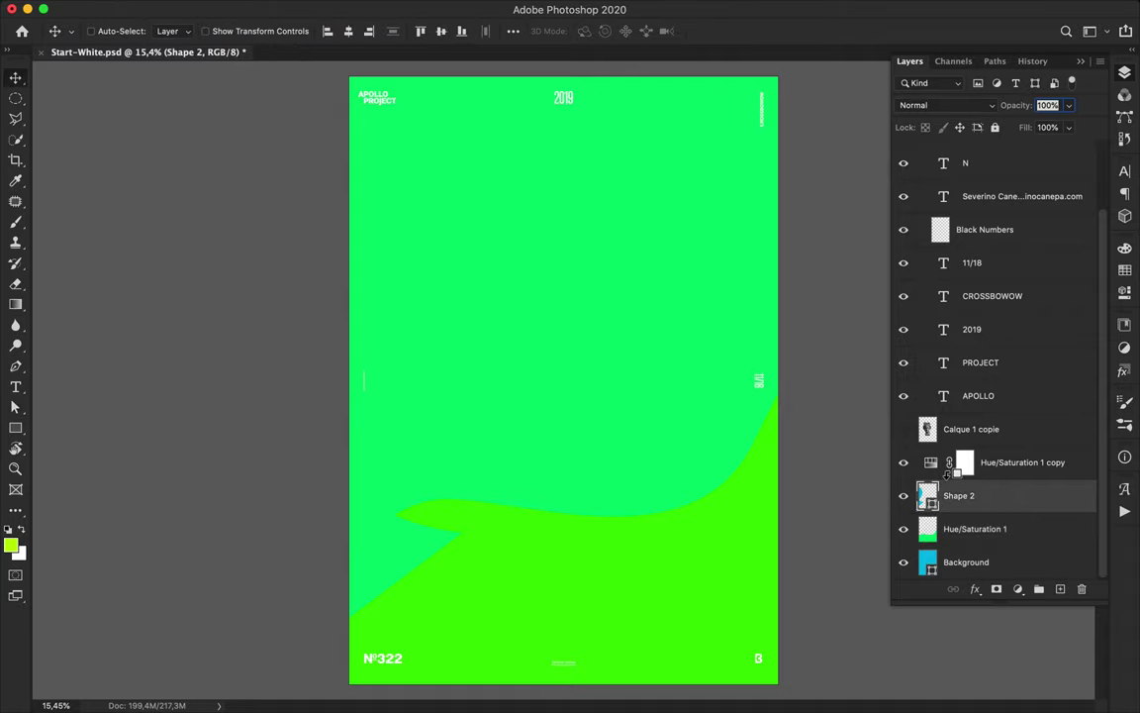
{"action": "left_click", "coordinate": [948, 477], "text": "alt"}
{"action": "double_click", "coordinate": [933, 464]}
{"action": "left_click_drag", "start_coordinate": [933, 346], "coordinate": [892, 346]}
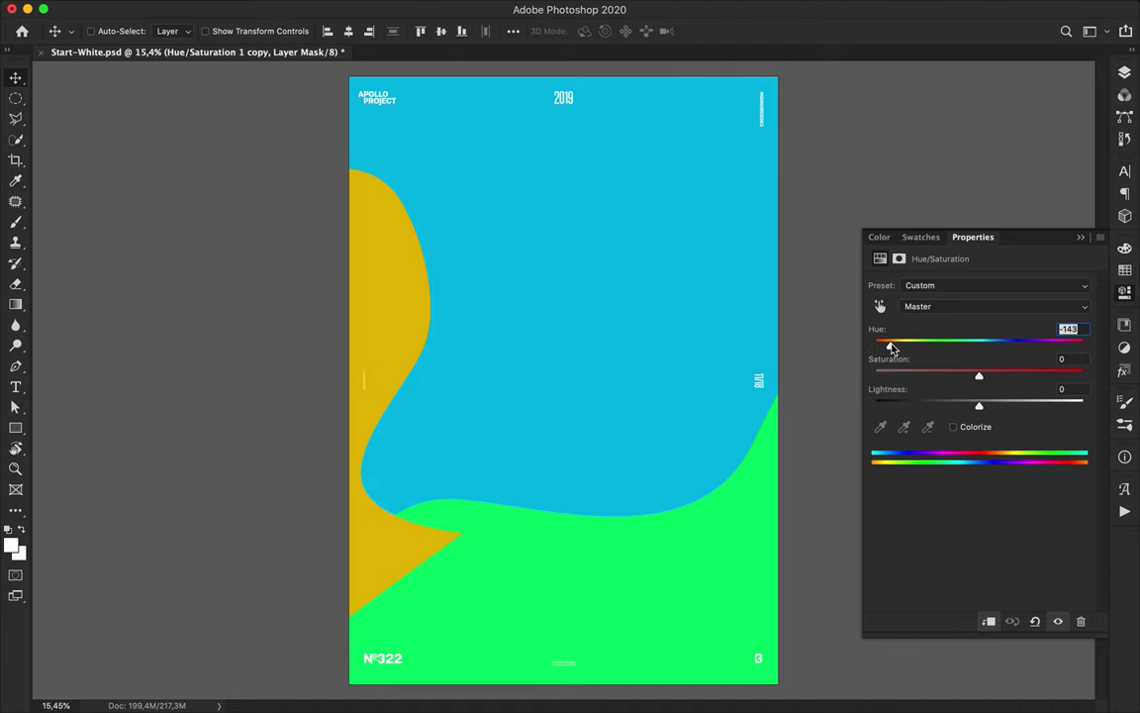
- Refine the curve of the yellow left-edge shape by adjusting its anchor points and handles
{"action": "key", "text": "a"}
{"action": "key", "text": "v"}
{"action": "left_click", "coordinate": [417, 335], "text": "super"}
{"action": "key", "text": "a"}
{"action": "left_click", "coordinate": [434, 347]}
{"action": "left_click", "coordinate": [423, 352]}
{"action": "left_click", "coordinate": [424, 351]}
{"action": "left_click_drag", "start_coordinate": [427, 242], "coordinate": [433, 240]}
{"action": "left_click", "coordinate": [388, 458]}
- Place the yellow shape and its adjustment beneath the green wave in the layer order
{"action": "key", "text": "v"}
{"action": "key", "text": "F7"}
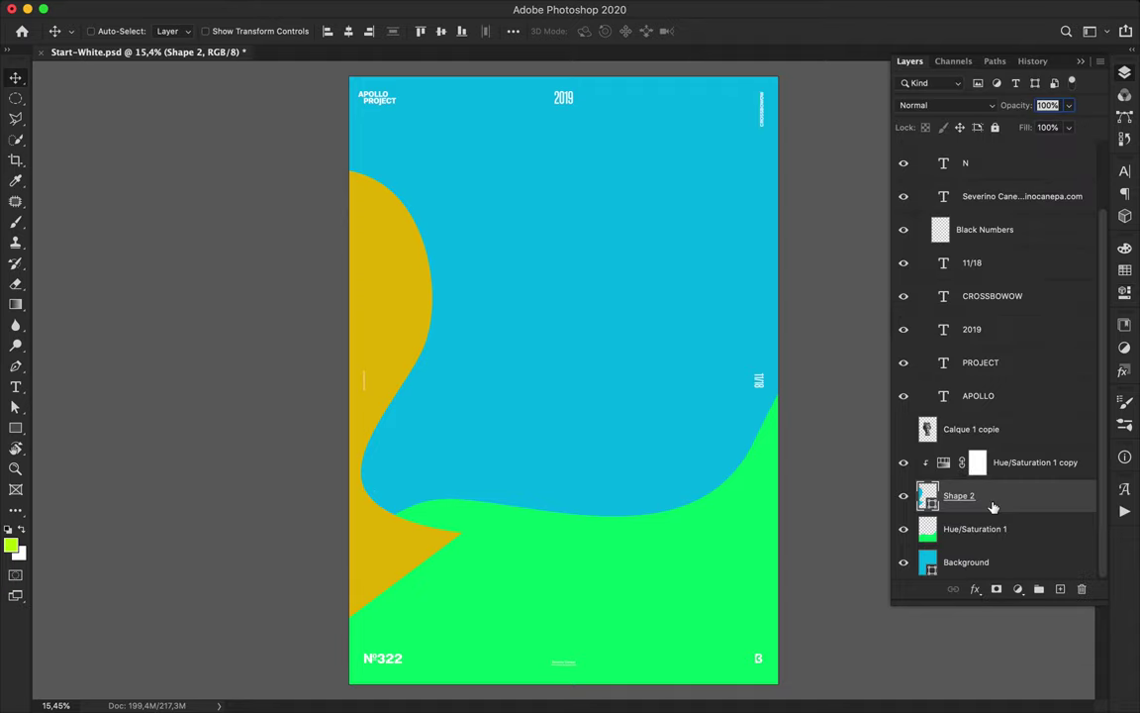
{"action": "left_click_drag", "start_coordinate": [1002, 479], "coordinate": [1014, 538]}
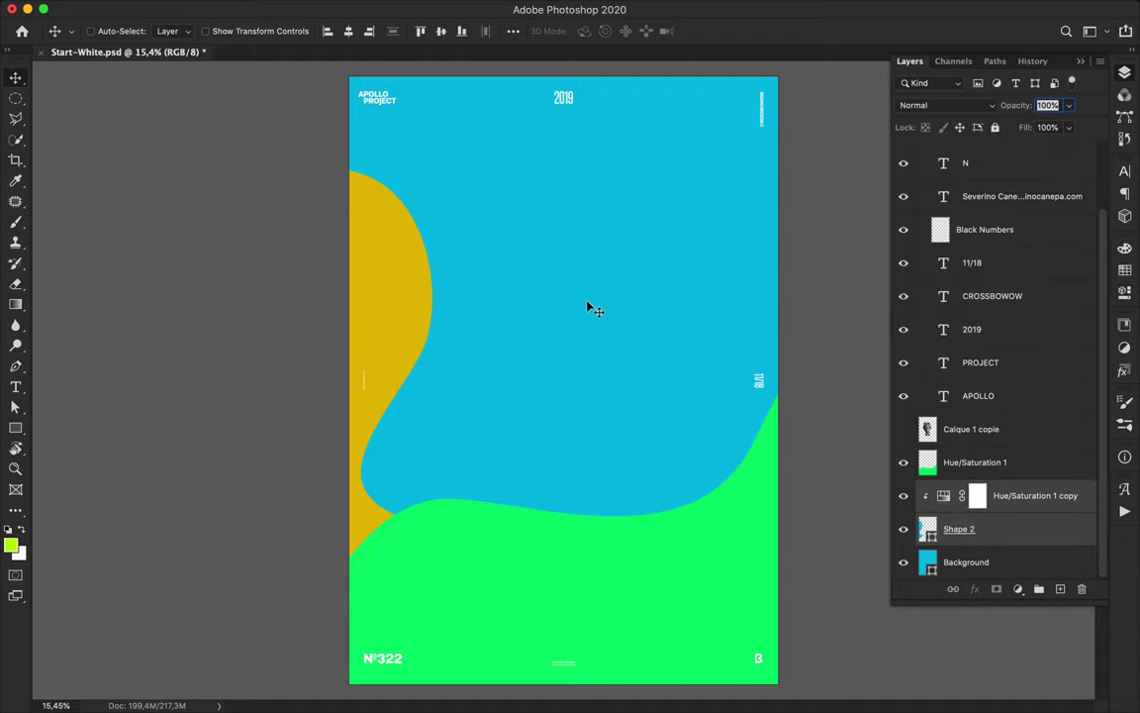
- Draw a rounded closed Pen shape about 3774 × 3949 px over the poster's lower right corner
{"action": "key", "text": "p"}
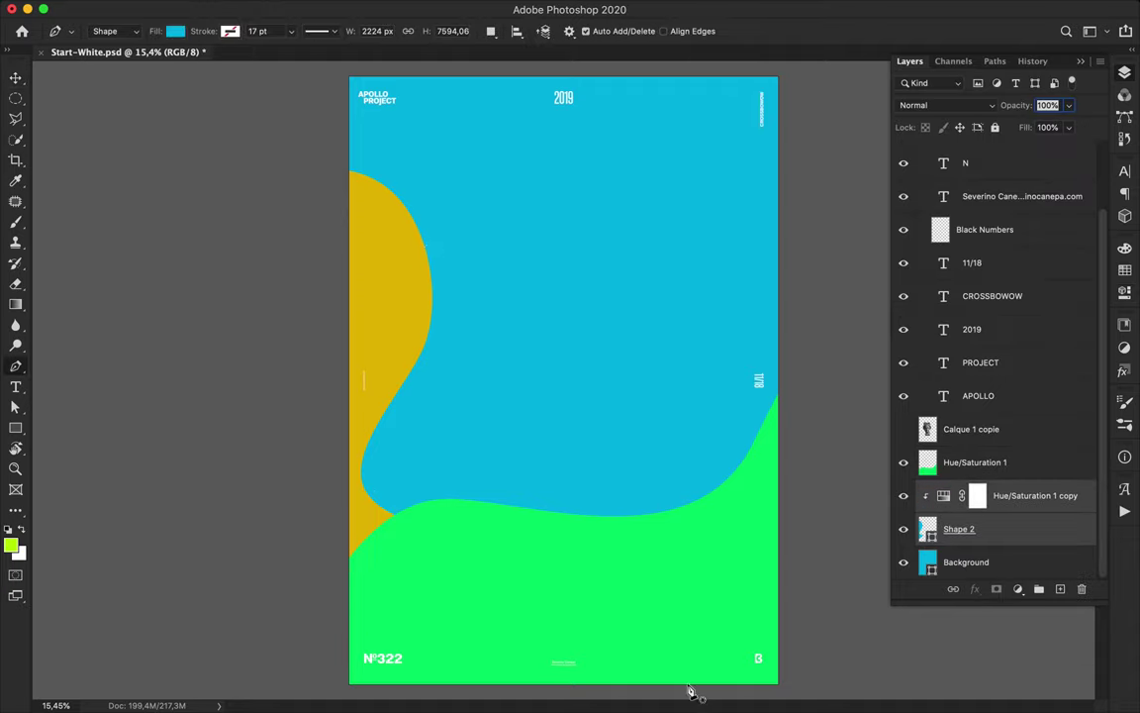
{"action": "left_click", "coordinate": [613, 691]}
{"action": "left_click_drag", "start_coordinate": [641, 655], "coordinate": [637, 622]}
{"action": "left_click_drag", "start_coordinate": [590, 557], "coordinate": [590, 535]}
{"action": "left_click_drag", "start_coordinate": [641, 449], "coordinate": [692, 448]}
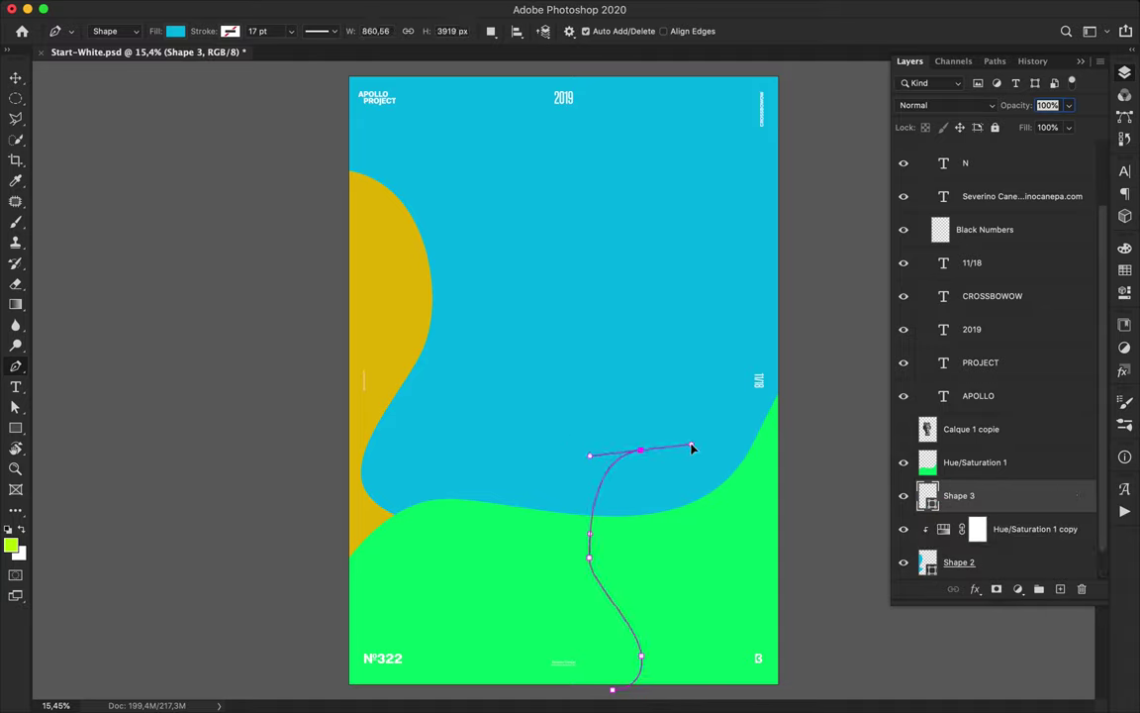
{"action": "left_click_drag", "start_coordinate": [796, 562], "coordinate": [855, 590]}
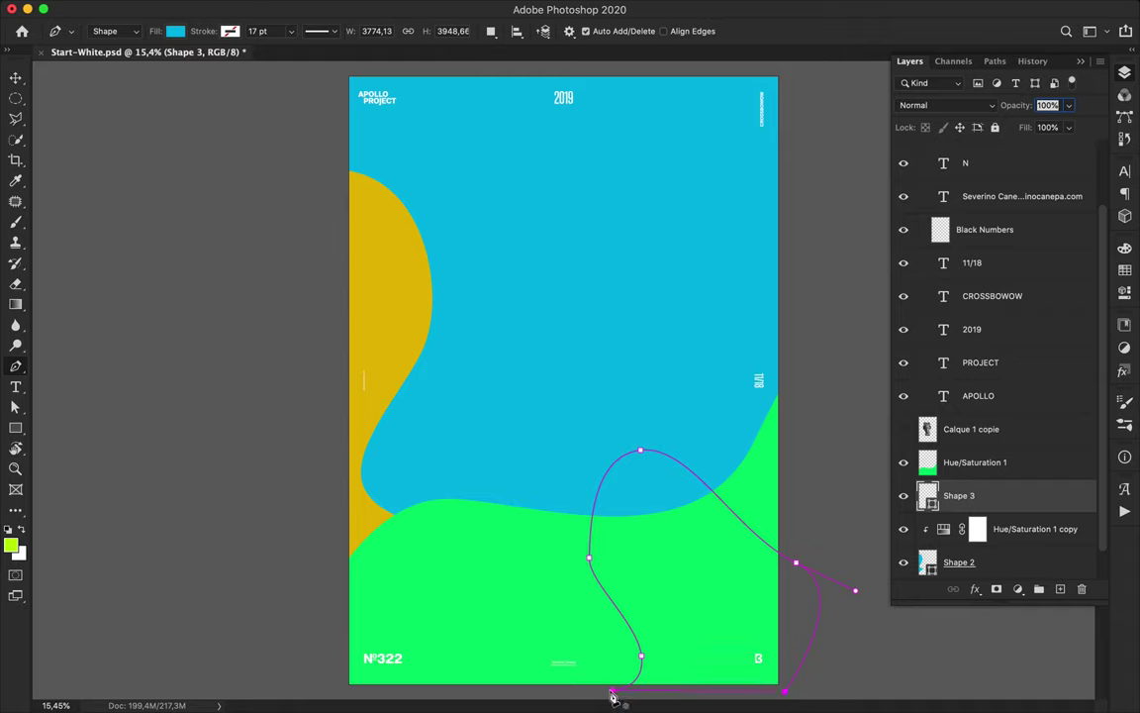
- Smooth the outline of Shape 3 by adjusting its top anchor point and curve handles
{"action": "key", "text": "a"}
{"action": "left_click_drag", "start_coordinate": [642, 454], "coordinate": [655, 454]}
{"action": "left_click_drag", "start_coordinate": [603, 560], "coordinate": [584, 558]}
{"action": "left_click_drag", "start_coordinate": [730, 486], "coordinate": [810, 543]}
- Clip a copy of the Hue/Saturation adjustment to Shape 3 and set its hue to +100
{"action": "key", "text": "v"}
{"action": "left_click_drag", "start_coordinate": [1012, 534], "coordinate": [980, 499]}
{"action": "left_click", "coordinate": [950, 519], "text": "alt"}
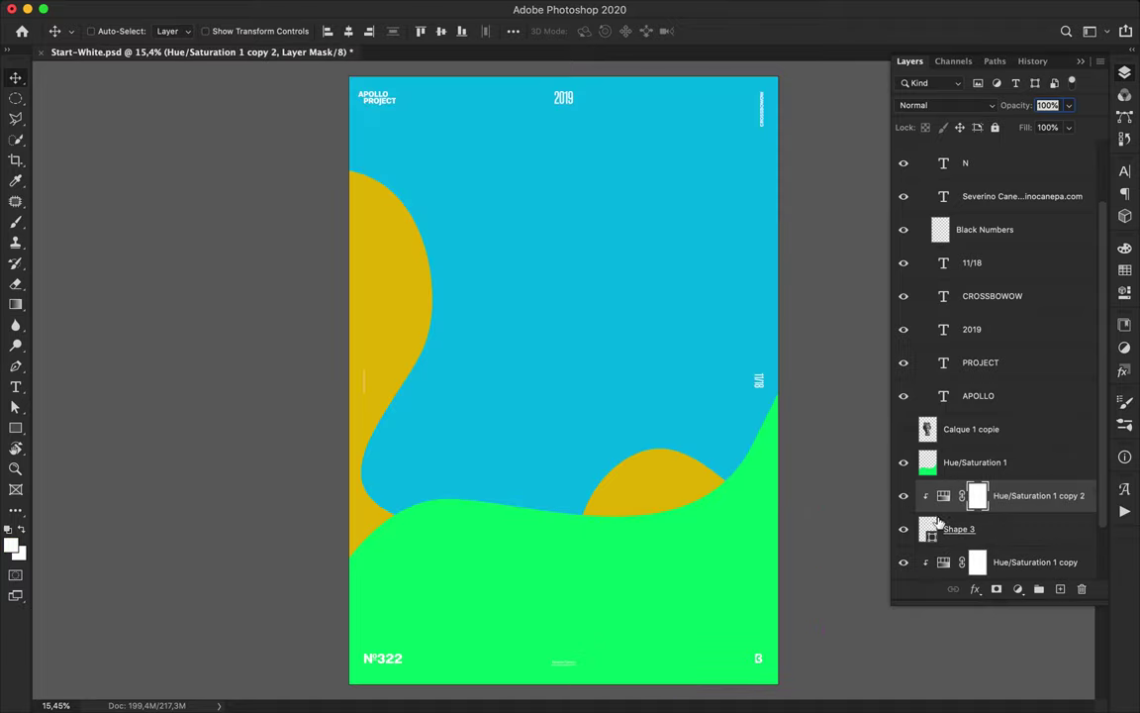
{"action": "double_click", "coordinate": [944, 495]}
{"action": "left_click_drag", "start_coordinate": [980, 346], "coordinate": [1047, 346]}
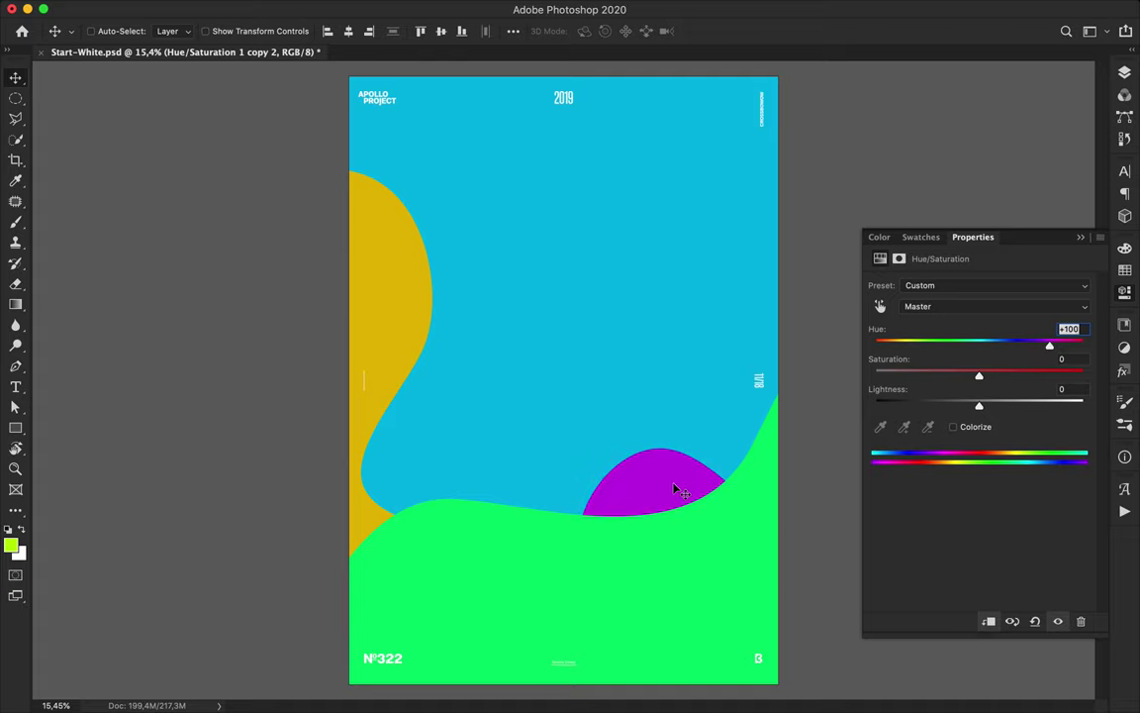
- Bring the purple Shape 3 and its adjustment above the green wave and shift them slightly left
{"action": "left_click", "coordinate": [1124, 73]}
{"action": "left_click", "coordinate": [1004, 536], "text": "shift"}
{"action": "left_click_drag", "start_coordinate": [1004, 534], "coordinate": [1013, 448]}
{"action": "left_click_drag", "start_coordinate": [723, 548], "coordinate": [703, 552]}
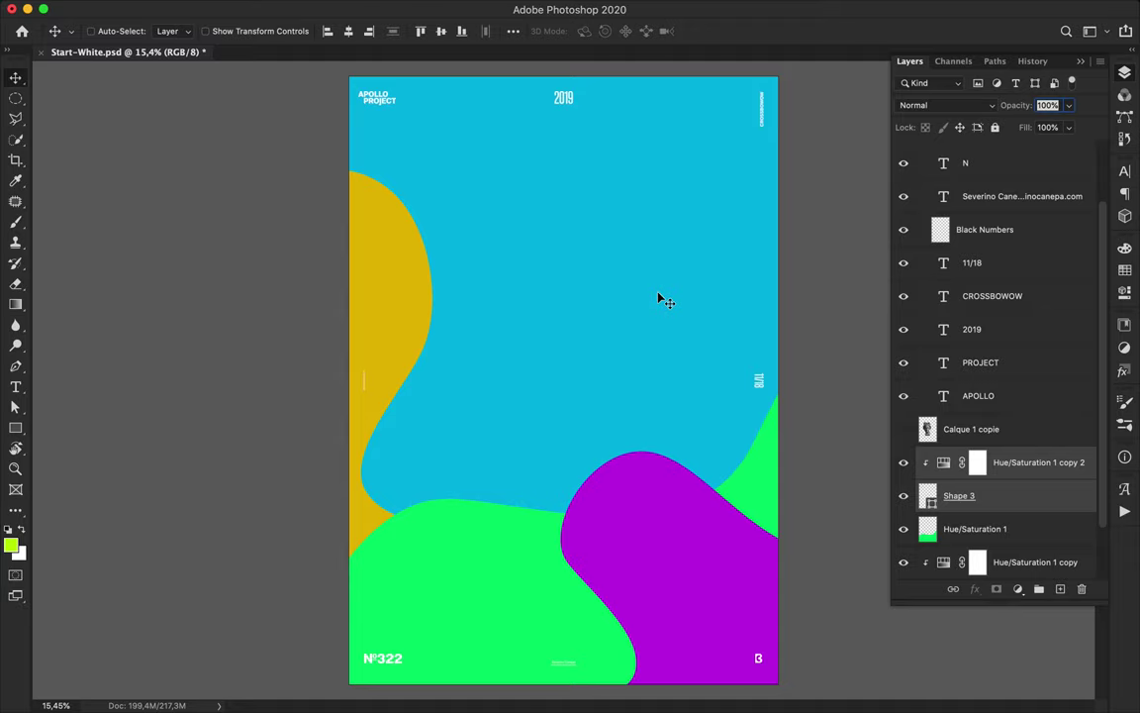
- Draw a wavy Pen shape about 5746 × 2601 px along the poster's top edge and clip a copy of the Hue/Saturation adjustment to it
{"action": "key", "text": "p"}
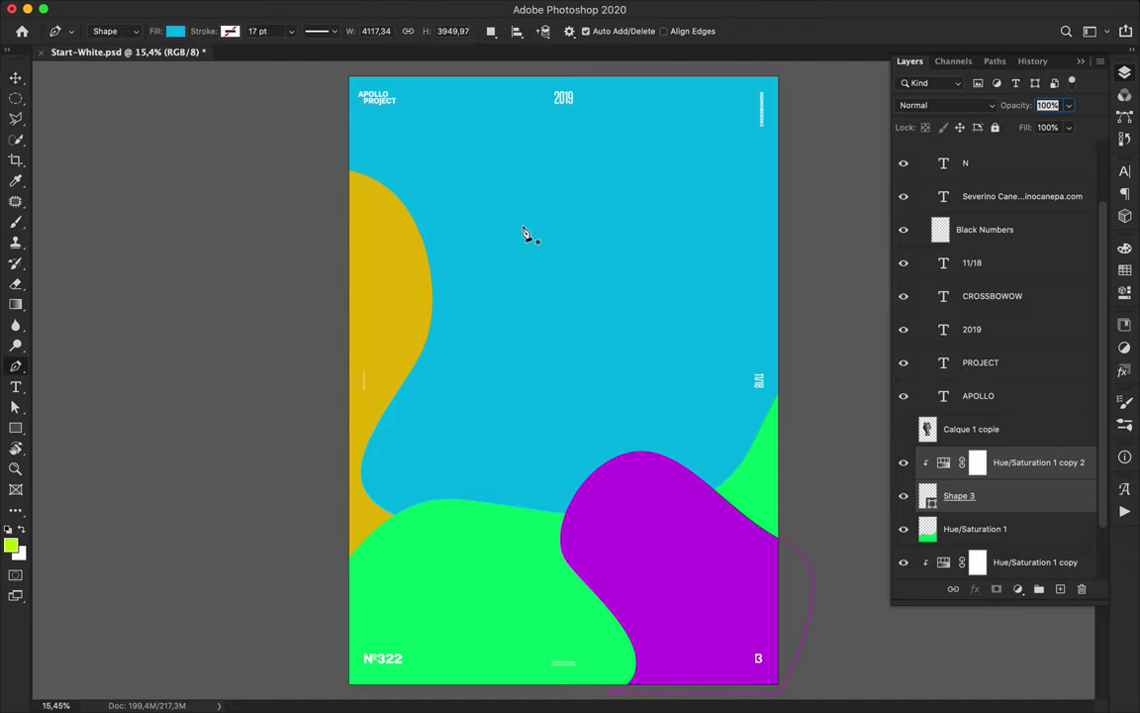
{"action": "left_click", "coordinate": [343, 229]}
{"action": "left_click_drag", "start_coordinate": [388, 179], "coordinate": [414, 186]}
{"action": "left_click_drag", "start_coordinate": [482, 157], "coordinate": [564, 105]}
{"action": "left_click_drag", "start_coordinate": [629, 122], "coordinate": [681, 69]}
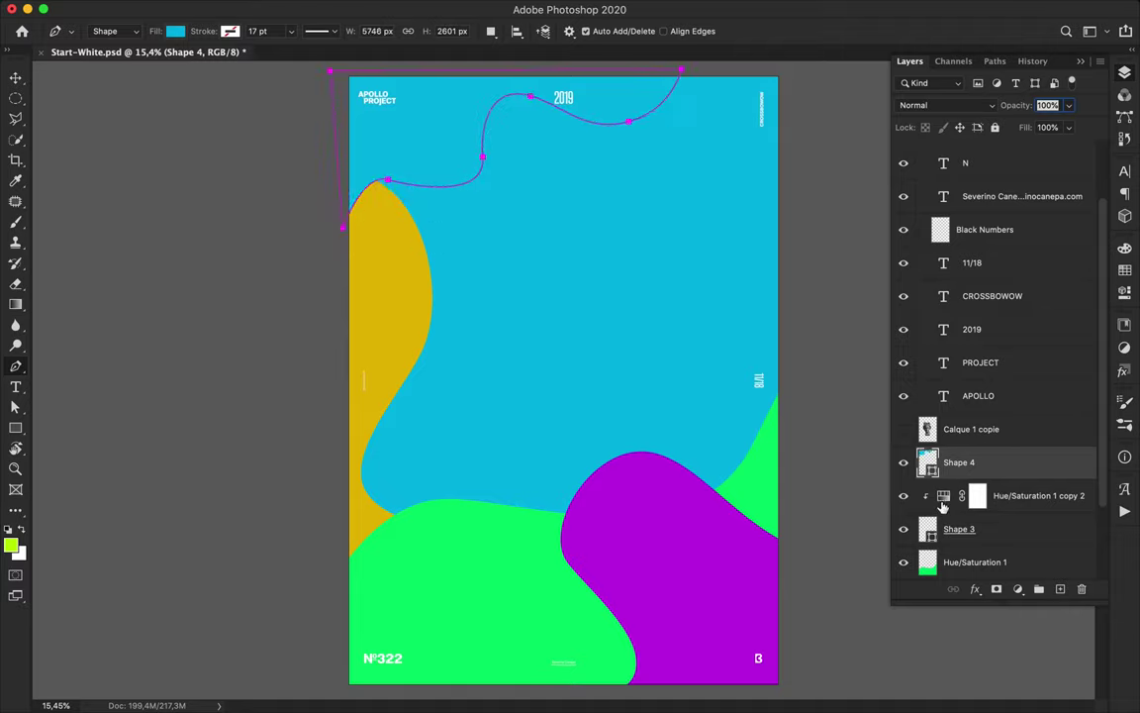
{"action": "left_click_drag", "start_coordinate": [942, 506], "coordinate": [946, 447]}
{"action": "left_click", "coordinate": [946, 477], "text": "alt"}
- Merge the purple Shape 3 with its clipped Hue/Saturation adjustment
{"action": "left_click", "coordinate": [1010, 503]}
{"action": "left_click", "coordinate": [1012, 533]}
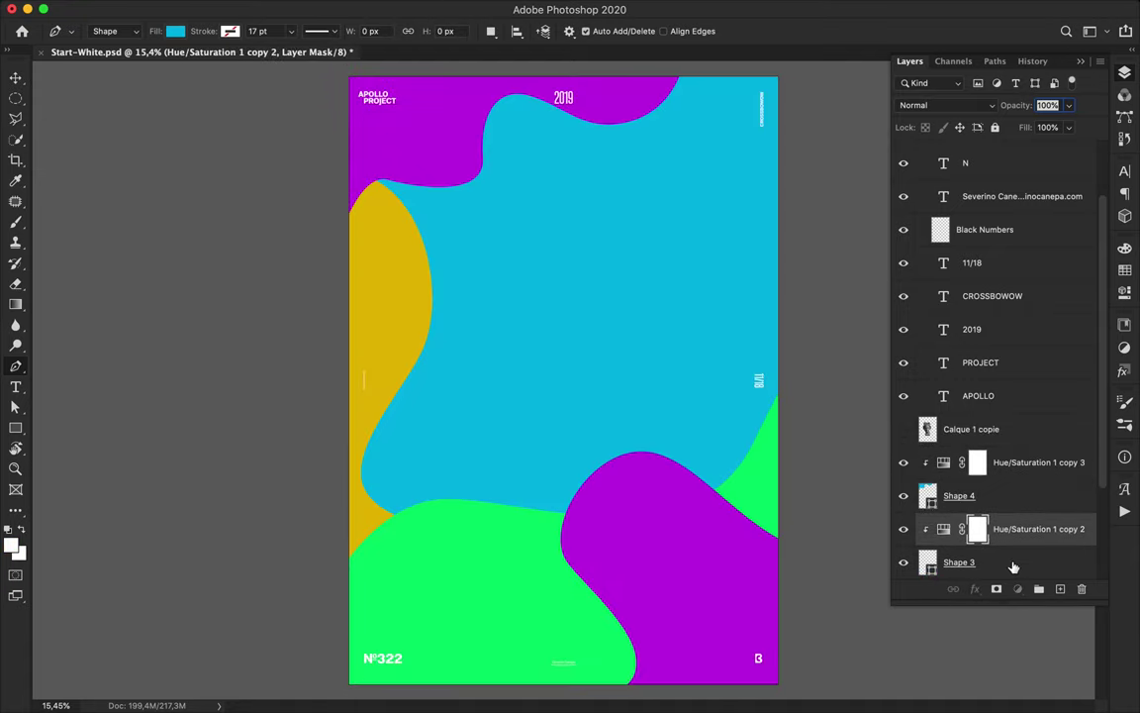
{"action": "left_click", "coordinate": [1013, 567], "text": "shift"}
{"action": "key", "text": "super+e"}
- Set the hue of Shape 4's Hue/Saturation adjustment to +137
{"action": "left_click", "coordinate": [1012, 500]}
{"action": "left_click", "coordinate": [1014, 465], "text": "shift"}
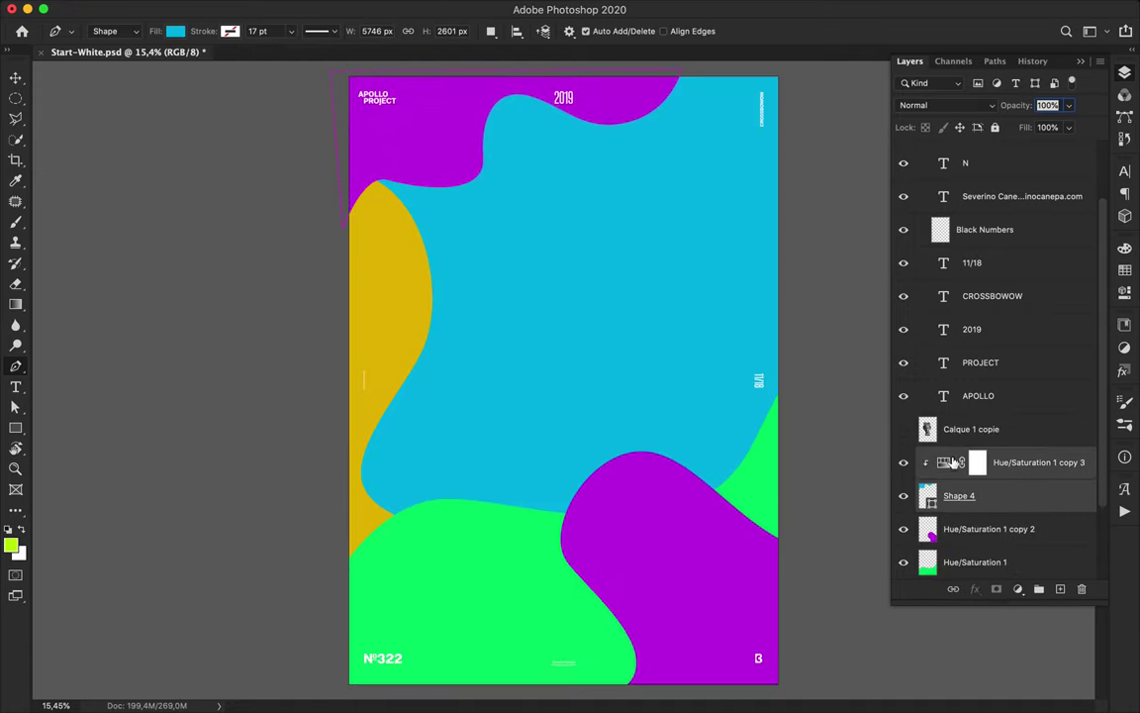
{"action": "double_click", "coordinate": [954, 462]}
{"action": "key", "text": "v"}
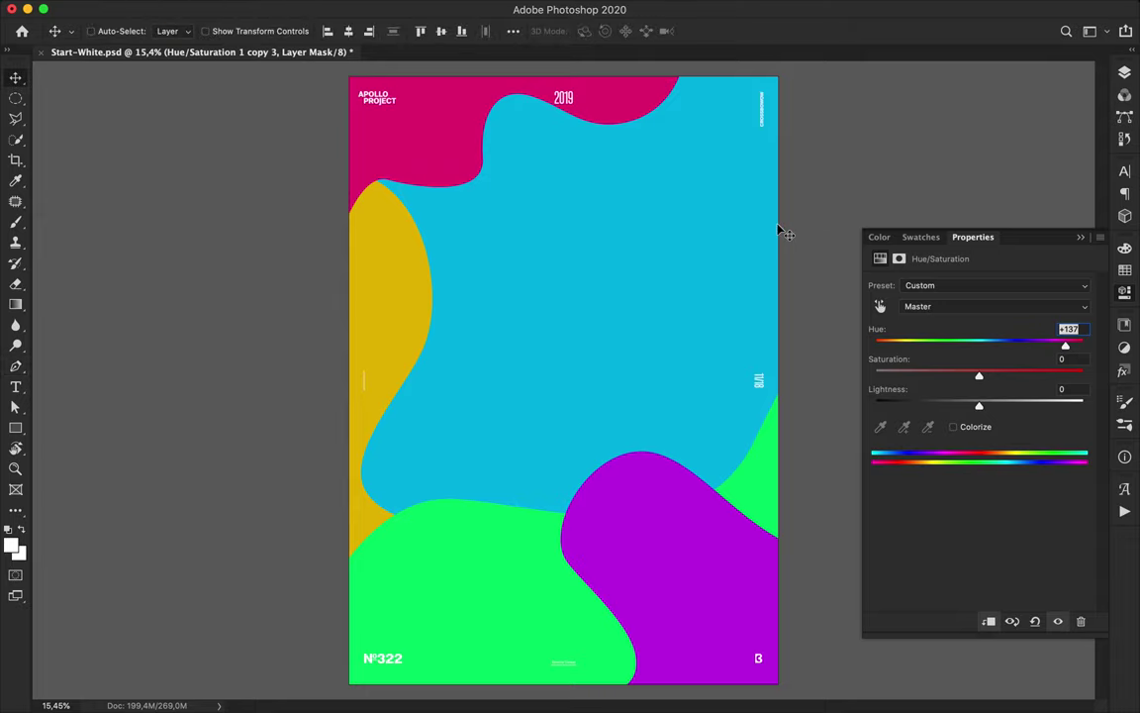
- Draw a wavy closed Pen shape about 2133 × 6436 px down the poster's right edge
{"action": "key", "text": "p"}
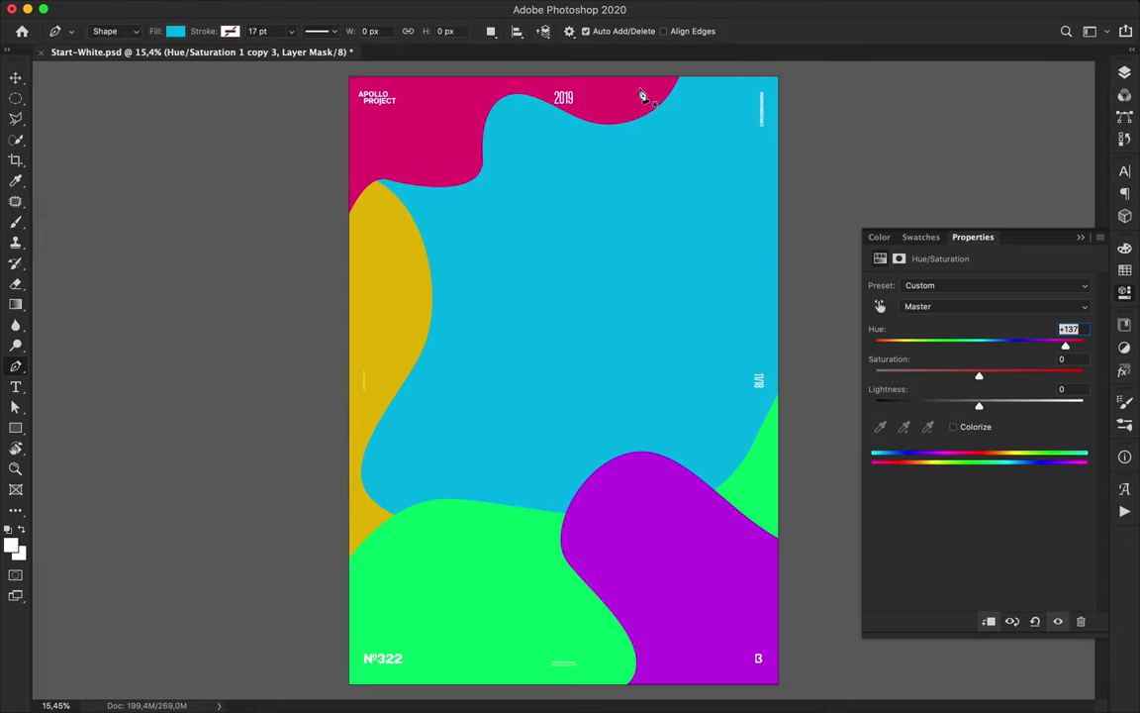
{"action": "left_click", "coordinate": [784, 458]}
{"action": "left_click_drag", "start_coordinate": [704, 426], "coordinate": [692, 394]}
{"action": "left_click_drag", "start_coordinate": [705, 336], "coordinate": [719, 328]}
{"action": "left_click_drag", "start_coordinate": [715, 261], "coordinate": [696, 248]}
{"action": "left_click_drag", "start_coordinate": [682, 192], "coordinate": [682, 185]}
{"action": "left_click_drag", "start_coordinate": [747, 64], "coordinate": [805, 62]}
{"action": "left_click", "coordinate": [810, 75]}
{"action": "left_click", "coordinate": [785, 458]}
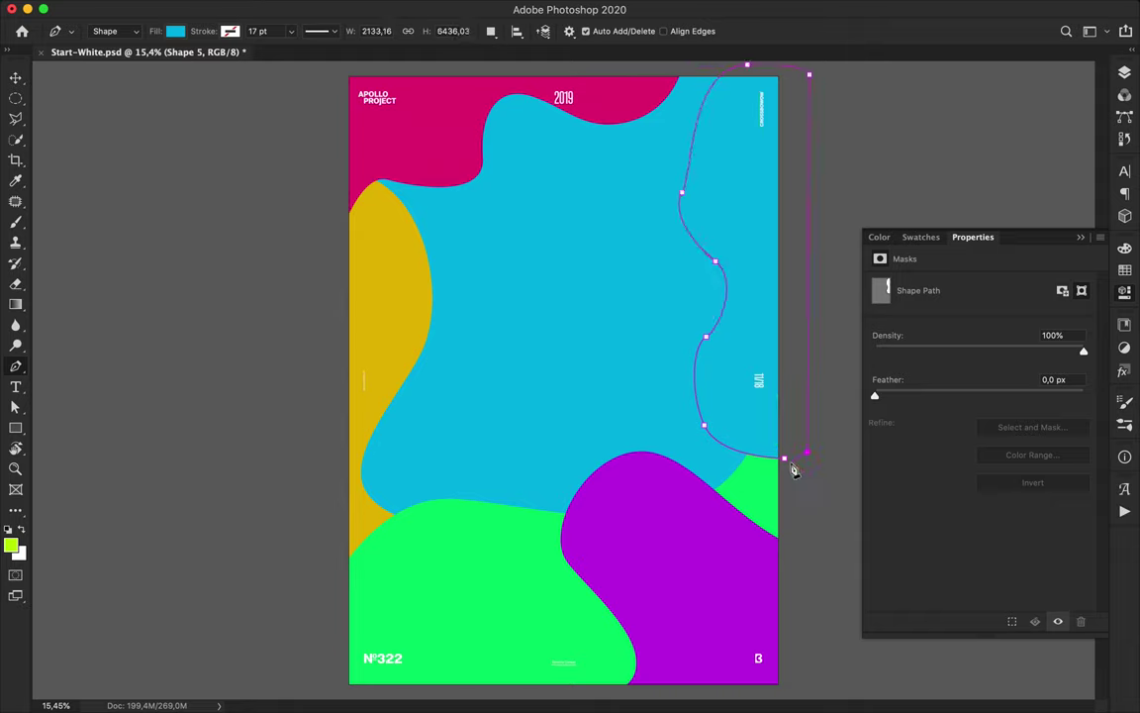
- Reshape the wavy inner edge of Shape 5 by adjusting the handles of its upper and lower curves
{"action": "key", "text": "a"}
{"action": "left_click_drag", "start_coordinate": [693, 173], "coordinate": [720, 143]}
{"action": "left_click_drag", "start_coordinate": [669, 209], "coordinate": [656, 240]}
{"action": "left_click", "coordinate": [704, 426]}
{"action": "left_click_drag", "start_coordinate": [690, 393], "coordinate": [673, 401]}
{"action": "left_click_drag", "start_coordinate": [692, 347], "coordinate": [675, 363]}
{"action": "left_click", "coordinate": [715, 358]}
{"action": "key", "text": "v"}
{"action": "key", "text": "a"}
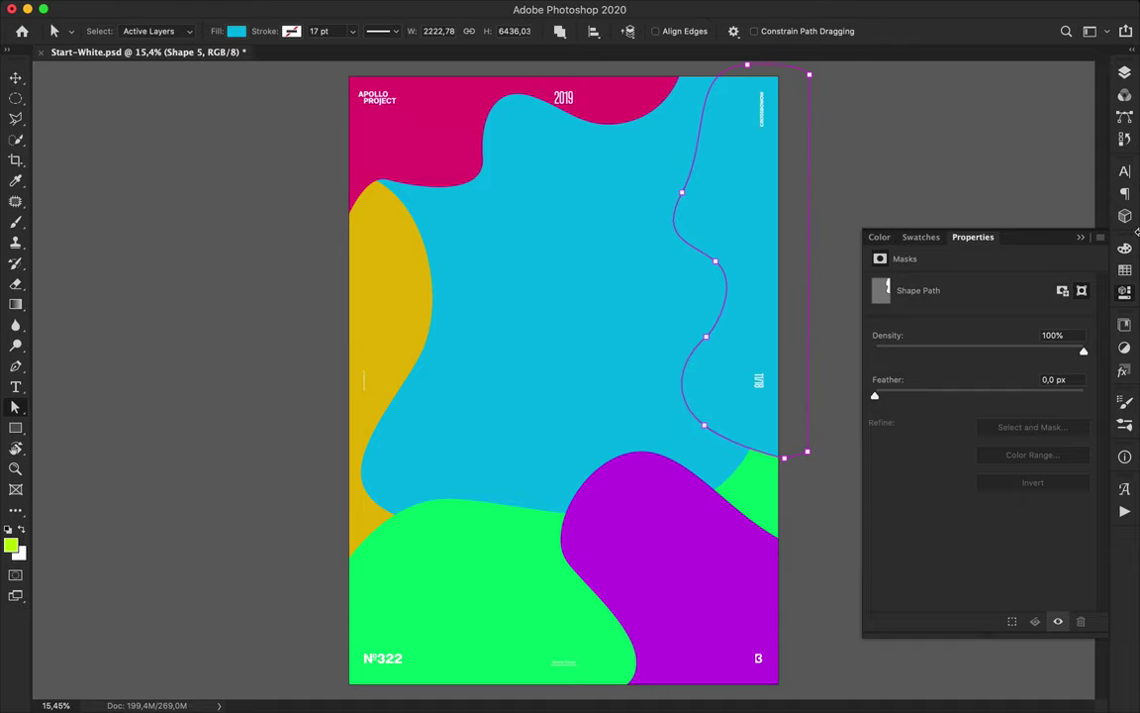
- Clip a copy of the Hue/Saturation adjustment to Shape 5 and shift its hue to deep blue-violet
{"action": "left_click", "coordinate": [1125, 72]}
{"action": "left_click_drag", "start_coordinate": [968, 498], "coordinate": [947, 466]}
{"action": "left_click", "coordinate": [940, 479], "text": "alt"}
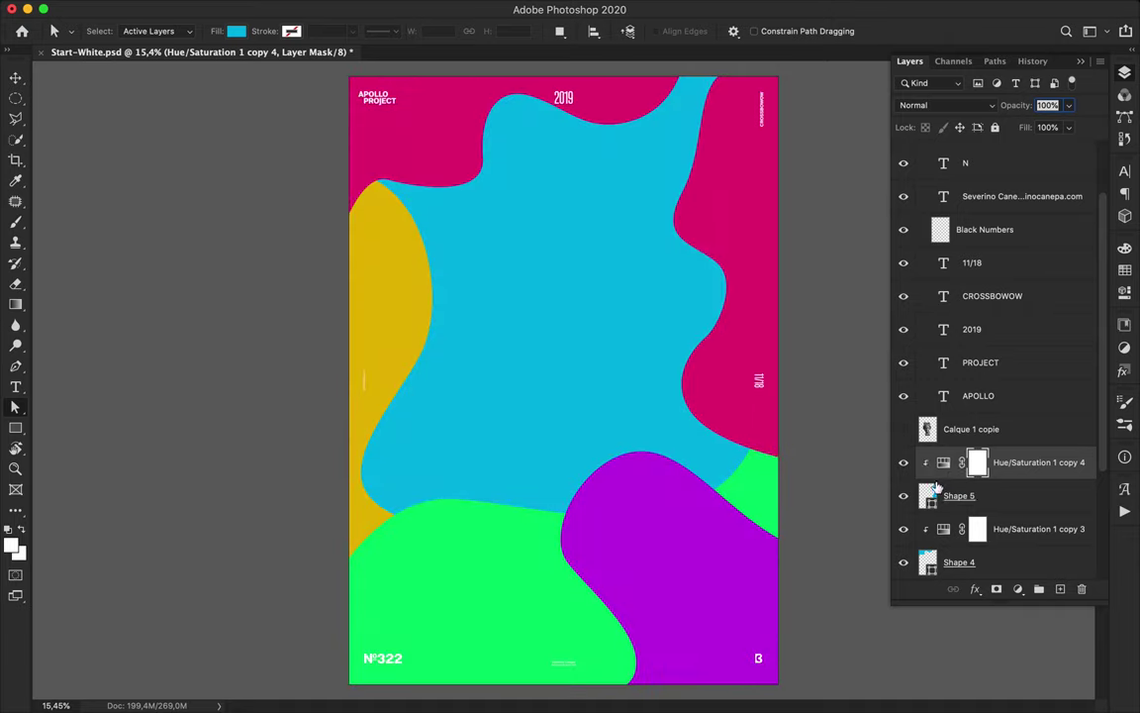
{"action": "double_click", "coordinate": [944, 463]}
{"action": "left_click_drag", "start_coordinate": [1064, 342], "coordinate": [1038, 349]}
{"action": "key", "text": "v"}
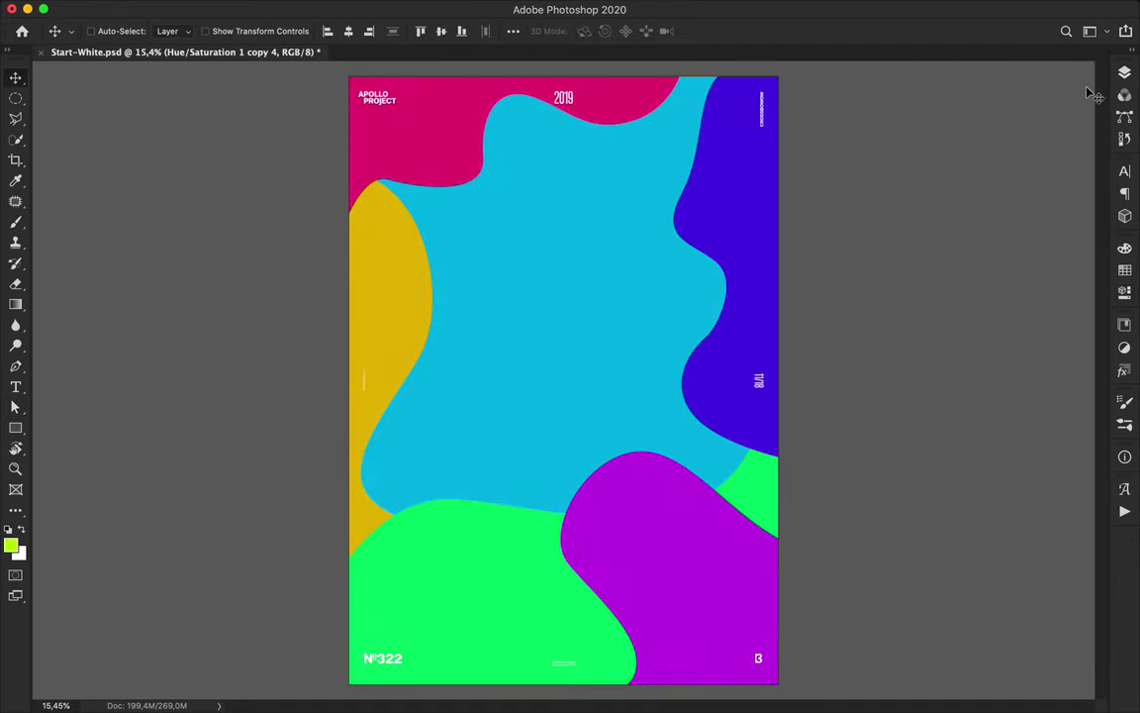
- Move the blue-violet Shape 5 slightly up, and merge the pink Shape 4 with its adjustment
{"action": "left_click", "coordinate": [1125, 73]}
{"action": "left_click", "coordinate": [988, 496]}
{"action": "left_click_drag", "start_coordinate": [757, 279], "coordinate": [756, 265]}
{"action": "left_click", "coordinate": [1028, 534]}
{"action": "left_click", "coordinate": [1020, 565], "text": "super"}
- Draw a wavy closed Pen shape about 3048 × 5918 px over the poster's upper right corner
{"action": "left_click", "coordinate": [994, 498]}
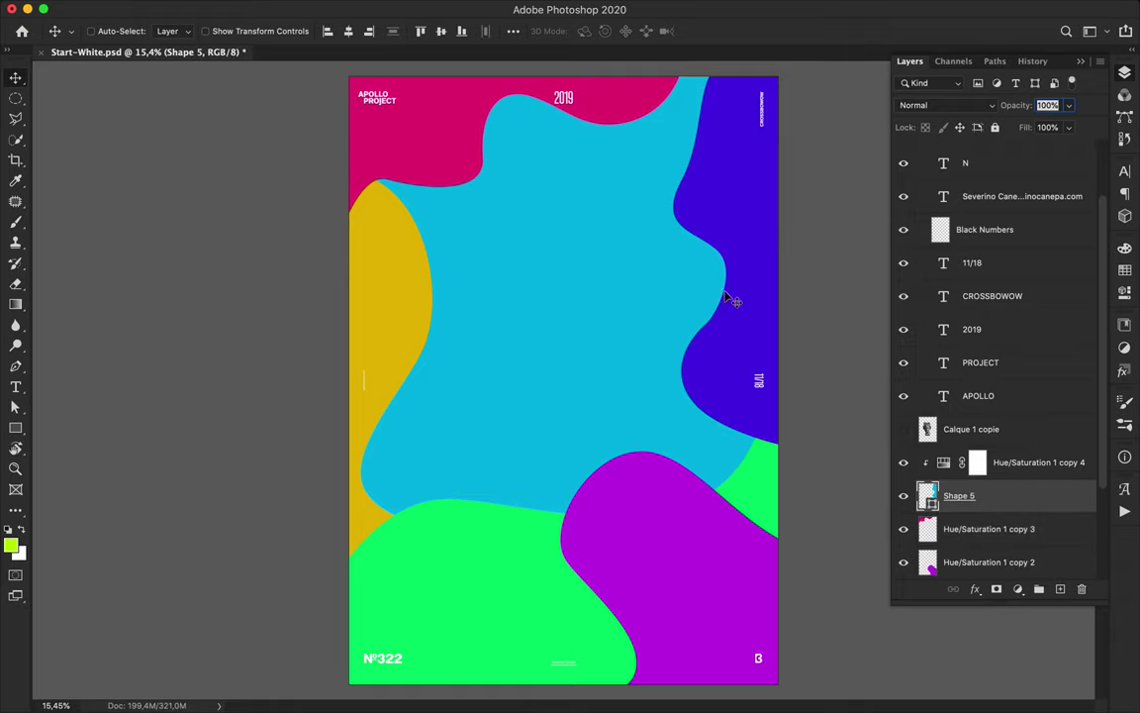
{"action": "key", "text": "p"}
{"action": "left_click", "coordinate": [604, 68]}
{"action": "left_click_drag", "start_coordinate": [694, 111], "coordinate": [702, 130]}
{"action": "left_click_drag", "start_coordinate": [744, 182], "coordinate": [779, 190]}
{"action": "left_click_drag", "start_coordinate": [749, 340], "coordinate": [730, 414]}
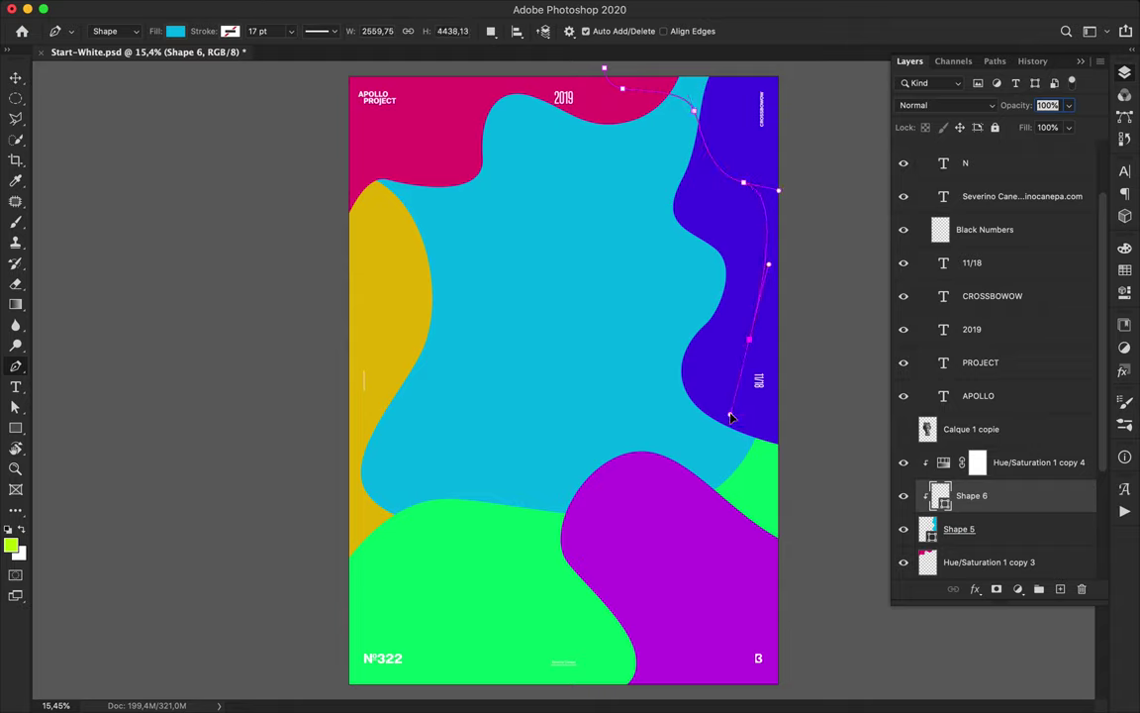
{"action": "key", "text": "a"}
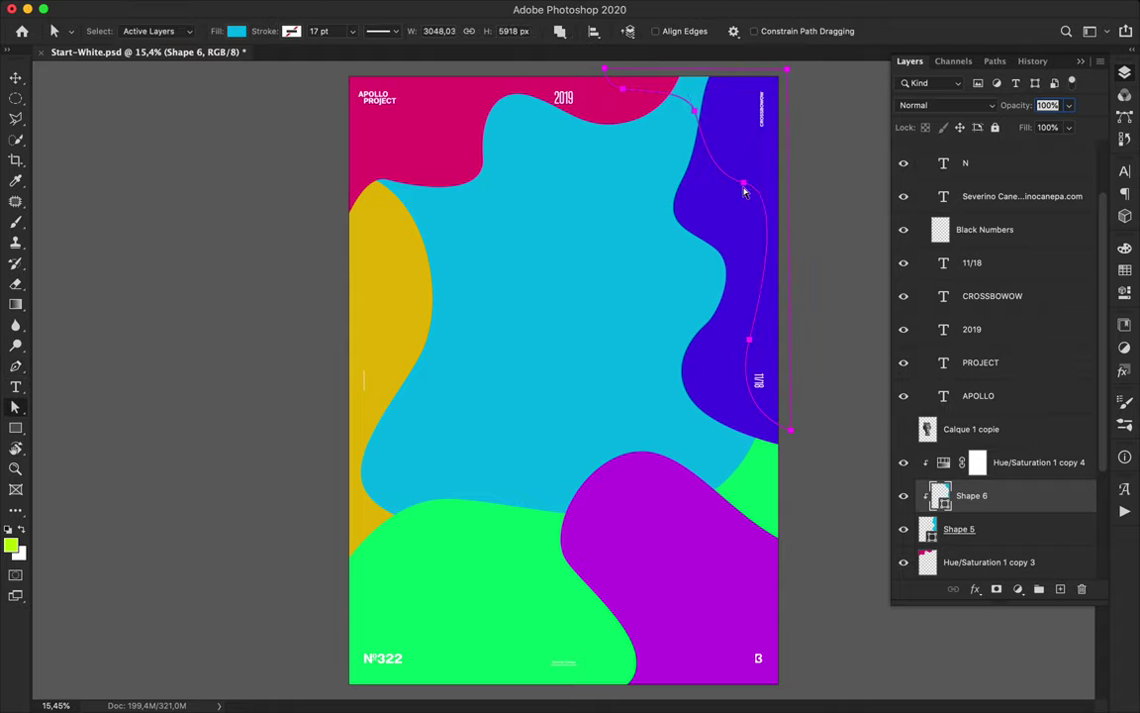
- Move Shape 6 above Shape 5's adjustment and place a copy of that Hue/Saturation adjustment over it for clipping
{"action": "left_click_drag", "start_coordinate": [975, 498], "coordinate": [960, 477]}
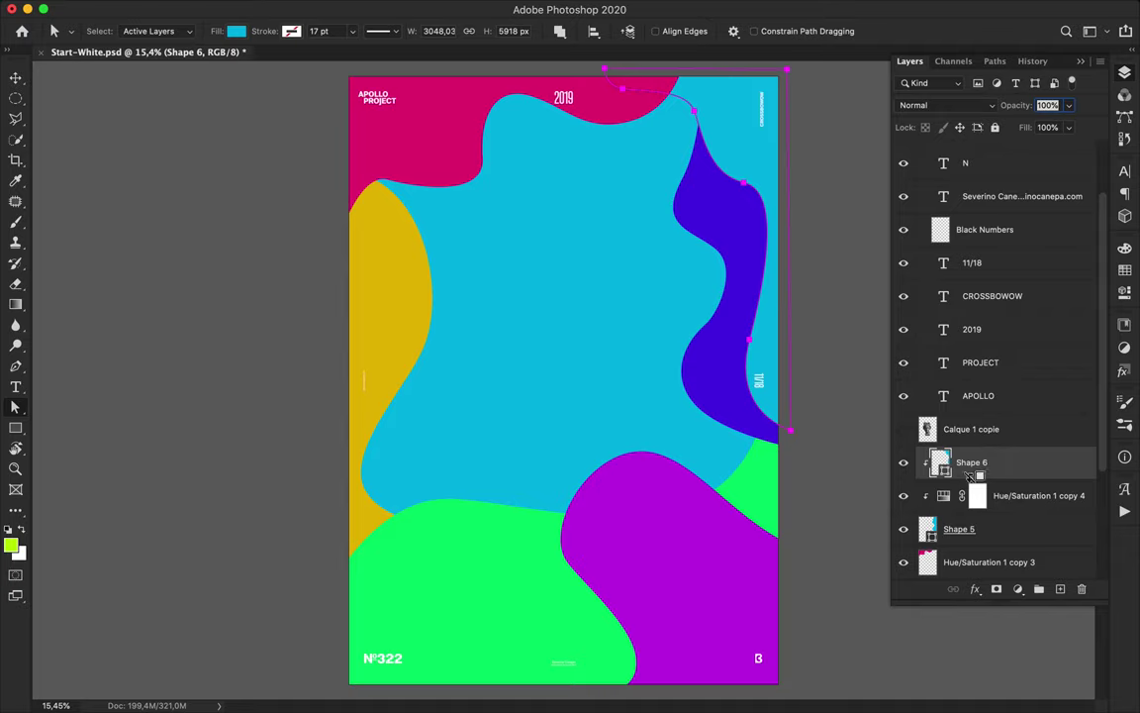
{"action": "left_click_drag", "start_coordinate": [1016, 504], "coordinate": [1011, 450], "text": "alt"}
{"action": "left_click", "coordinate": [951, 478], "text": "alt"}
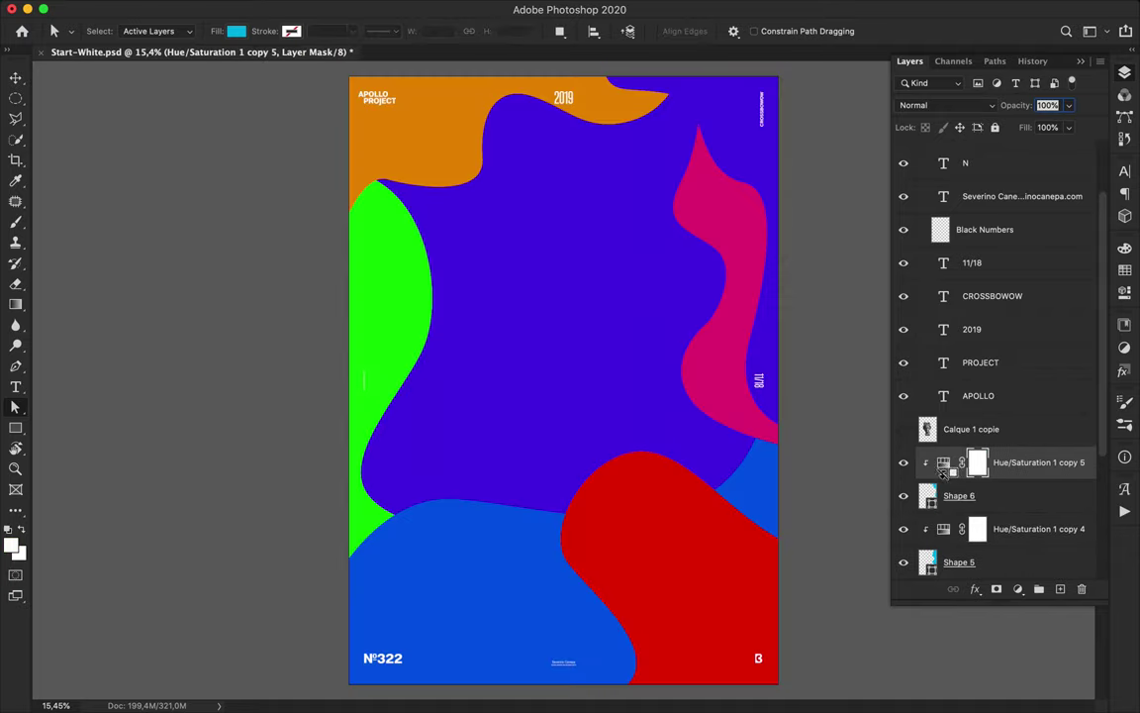
- Set the hue of Shape 6's Hue/Saturation adjustment to -23
{"action": "double_click", "coordinate": [928, 495]}
{"action": "left_click", "coordinate": [960, 363]}
{"action": "double_click", "coordinate": [962, 465]}
{"action": "left_click_drag", "start_coordinate": [1008, 352], "coordinate": [956, 354]}
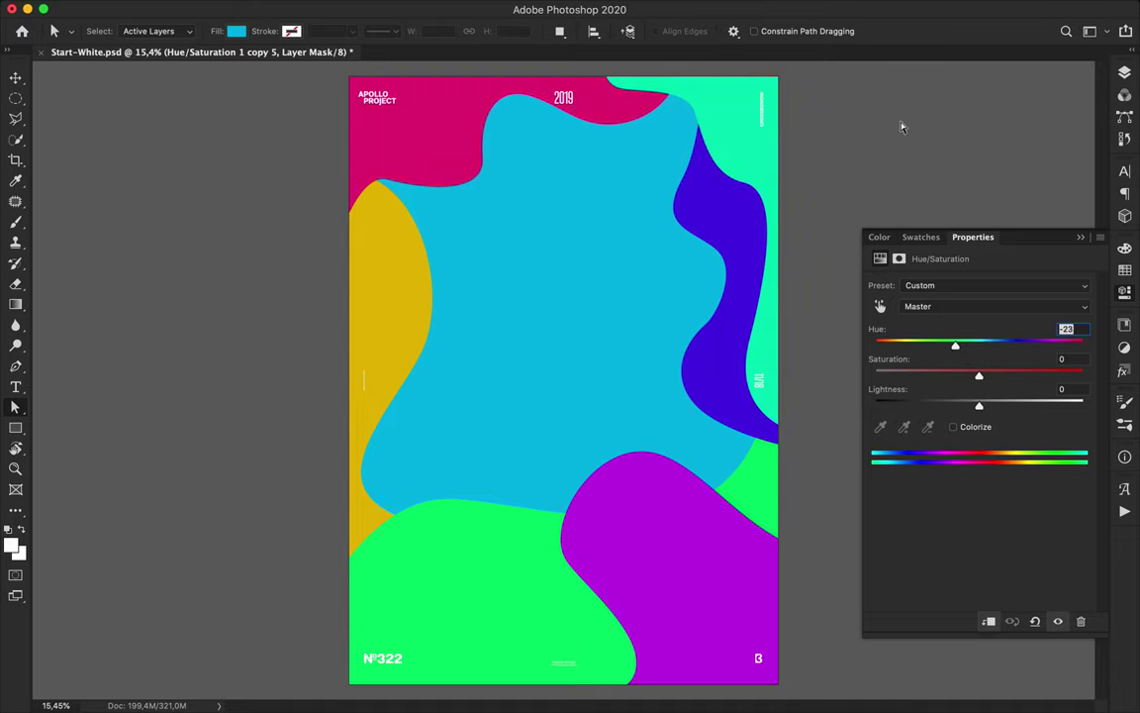
{"action": "key", "text": "v"}
- Draw a wavy closed Pen shape across the poster's bottom, filling its lower left corner
{"action": "left_click", "coordinate": [1127, 73]}
{"action": "key", "text": "p"}
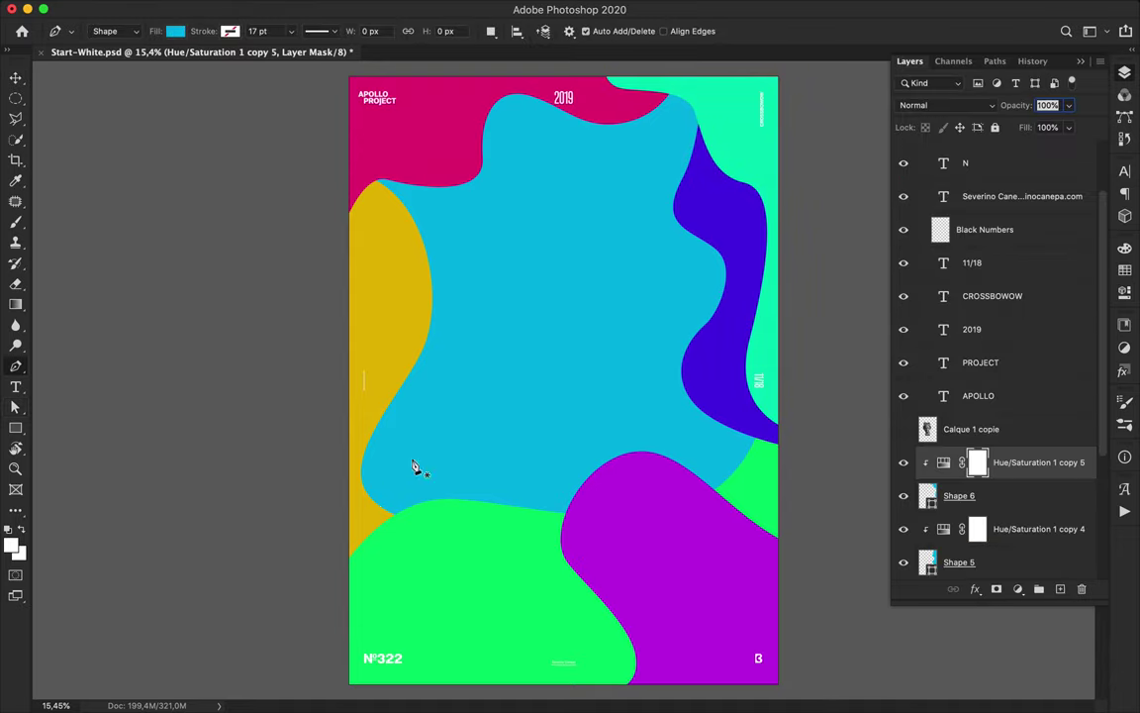
{"action": "left_click", "coordinate": [341, 501]}
{"action": "left_click_drag", "start_coordinate": [386, 543], "coordinate": [424, 549]}
{"action": "left_click_drag", "start_coordinate": [484, 573], "coordinate": [556, 614]}
{"action": "left_click_drag", "start_coordinate": [646, 634], "coordinate": [697, 688]}
{"action": "left_click", "coordinate": [723, 696]}
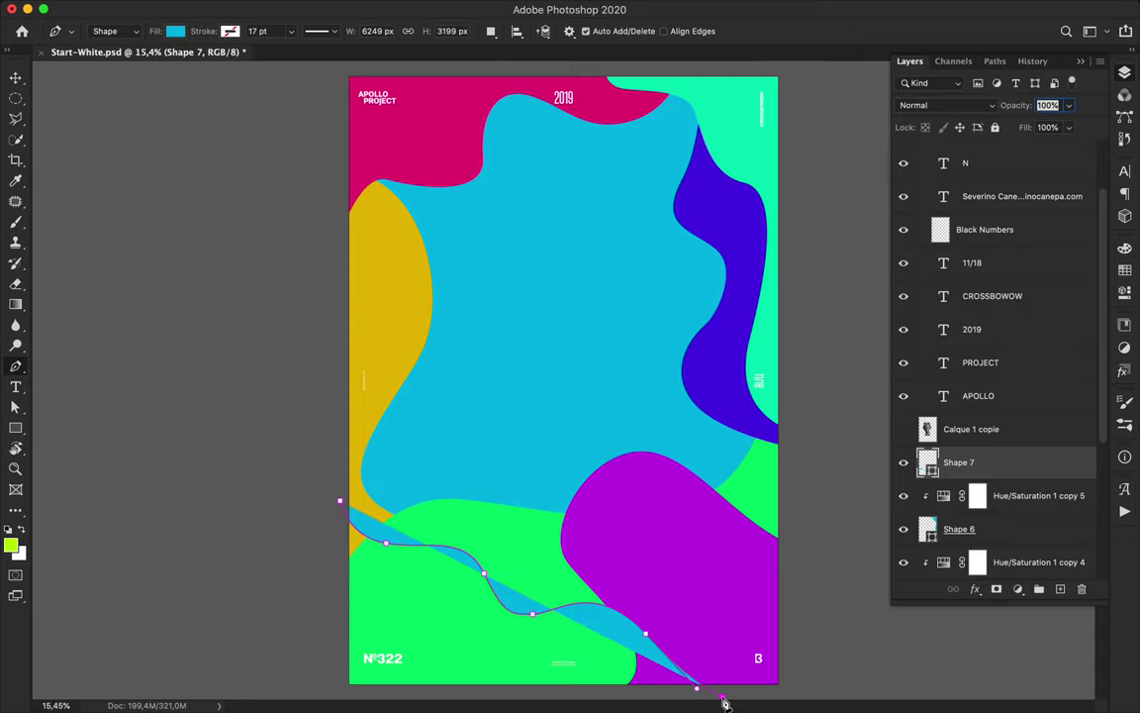
{"action": "left_click", "coordinate": [326, 697]}
{"action": "left_click", "coordinate": [340, 501]}
- Duplicate the -23 Hue/Saturation adjustment above Shape 7 and clip it to that shape
{"action": "key", "text": "v"}
{"action": "left_click_drag", "start_coordinate": [952, 498], "coordinate": [949, 458]}
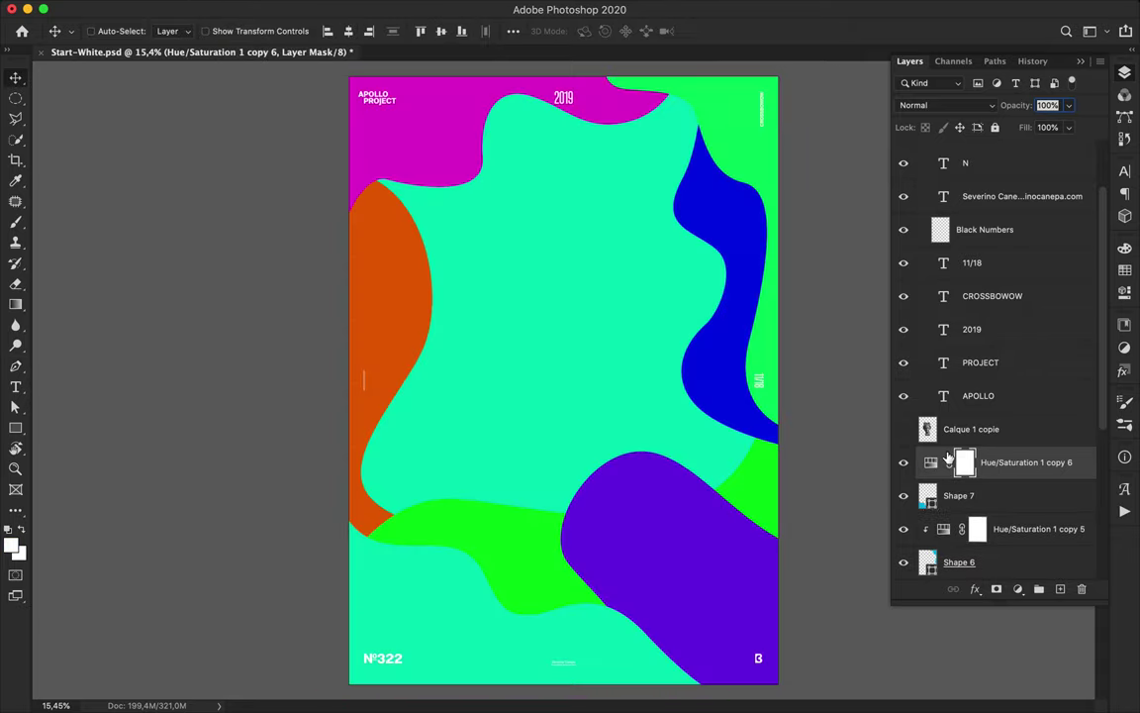
{"action": "left_click", "coordinate": [954, 495]}
{"action": "scroll", "coordinate": [945, 476], "scroll_direction": "up", "scroll_amount": 1}
{"action": "left_click", "coordinate": [945, 475], "text": "alt"}
- Merge Shape 6 with its clipped Hue/Saturation adjustment, and merge Shape 5 with its own adjustment
{"action": "scroll", "coordinate": [945, 495], "scroll_direction": "down", "scroll_amount": 2}
{"action": "left_click", "coordinate": [950, 469]}
{"action": "left_click", "coordinate": [953, 490], "text": "shift"}
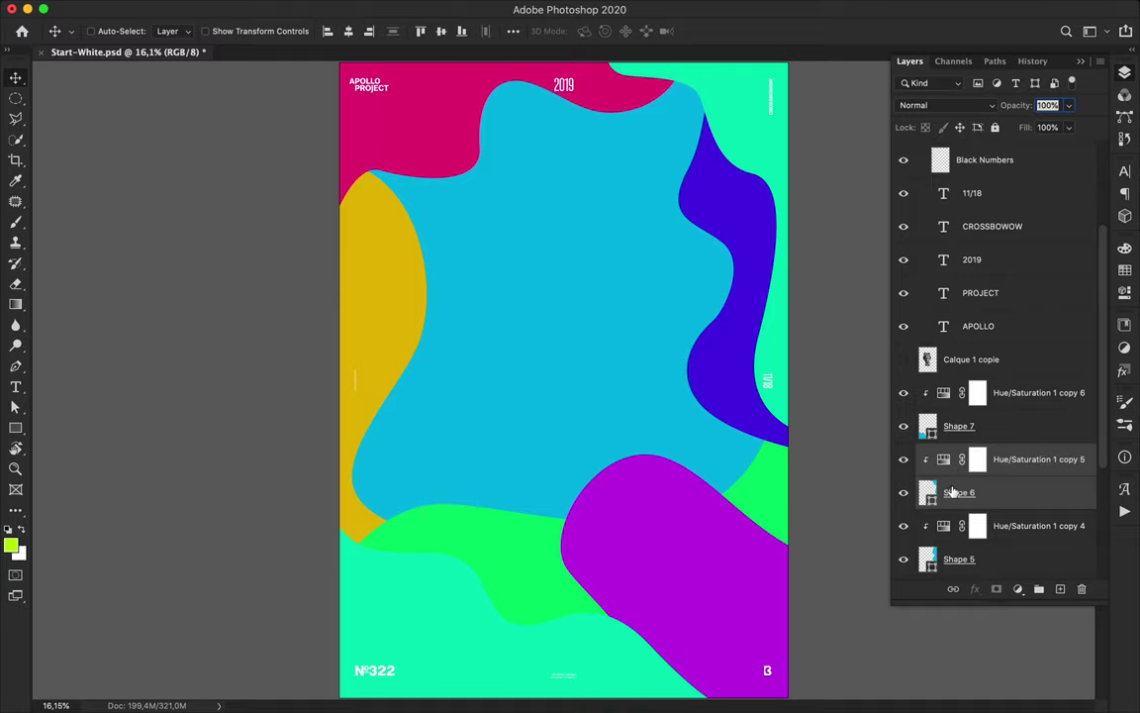
{"action": "key", "text": "super+e"}
{"action": "left_click", "coordinate": [944, 500]}
{"action": "left_click", "coordinate": [950, 533], "text": "shift"}
{"action": "key", "text": "super+e"}
- Shift the hue of Shape 7's clipped Hue/Saturation adjustment to turn the lower left shape yellow
{"action": "left_click", "coordinate": [948, 429]}
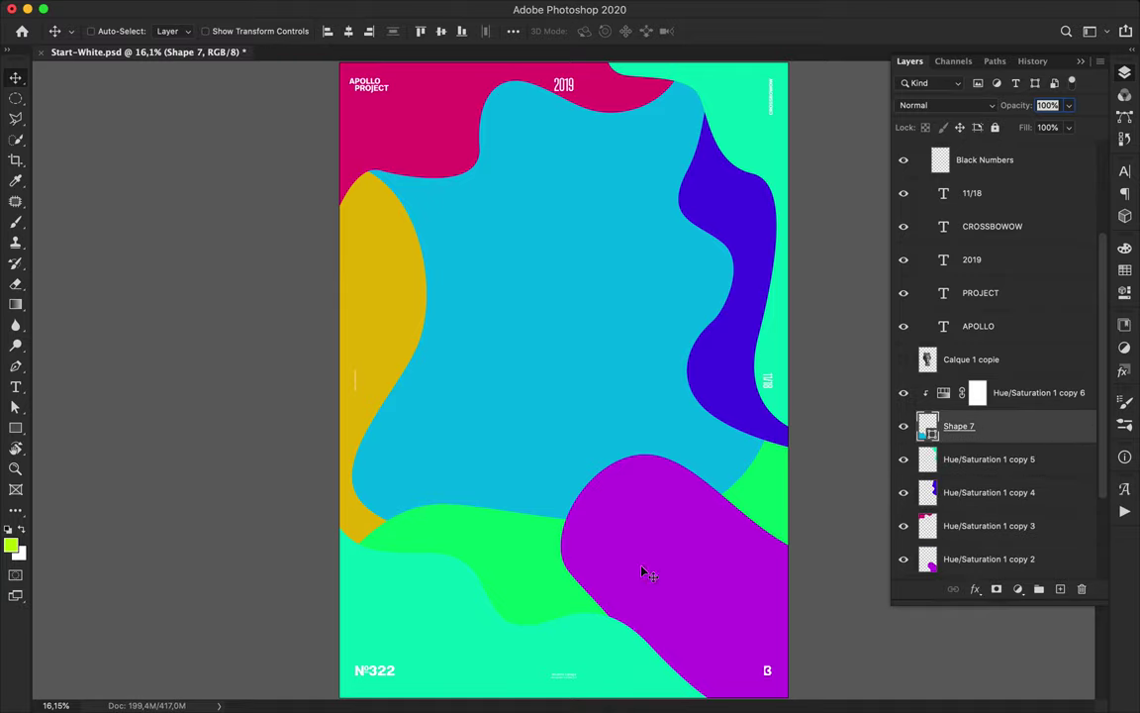
{"action": "double_click", "coordinate": [945, 395]}
{"action": "left_click_drag", "start_coordinate": [950, 355], "coordinate": [899, 367]}
{"action": "key", "text": "a"}
{"action": "key", "text": "v"}
- Select the merged purple shape layer and move it slightly down
{"action": "left_click", "coordinate": [626, 572], "text": "super"}
{"action": "left_click", "coordinate": [1125, 73]}
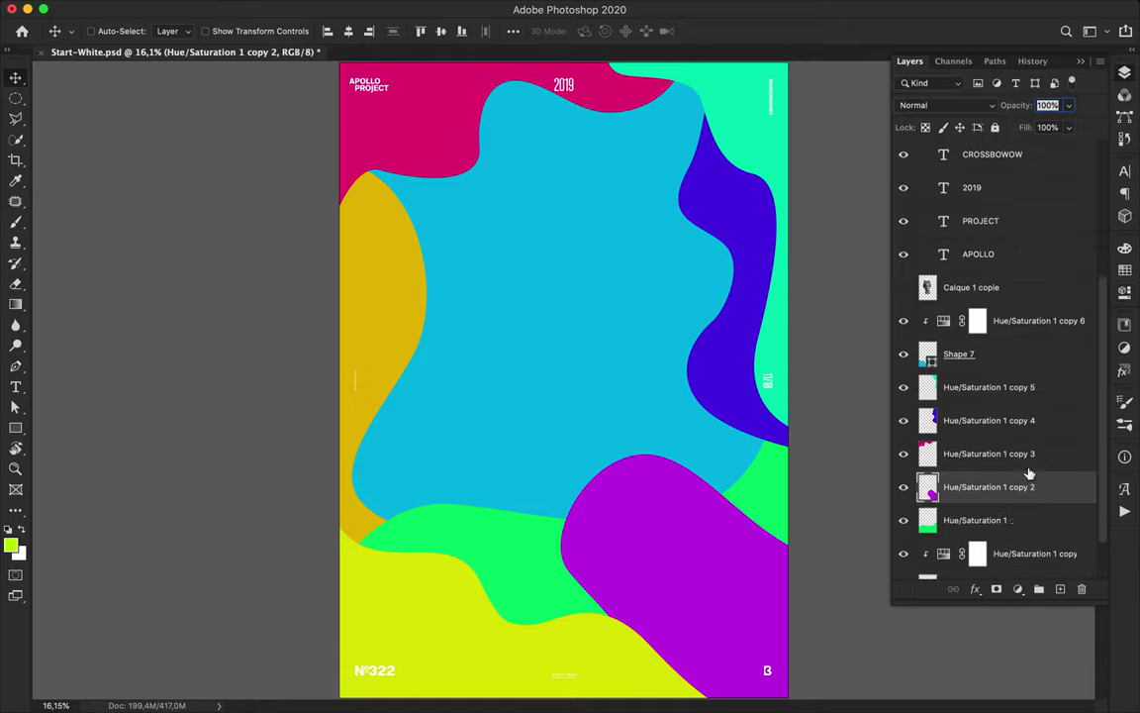
{"action": "scroll", "coordinate": [1030, 473], "scroll_direction": "down", "scroll_amount": 3}
{"action": "key", "text": "y"}
{"action": "key", "text": "a"}
{"action": "key", "text": "v"}
{"action": "left_click_drag", "start_coordinate": [643, 584], "coordinate": [643, 593]}
- Draw a closed wavy Pen shape from the lower center up to the poster's right edge
{"action": "key", "text": "p"}
{"action": "left_click", "coordinate": [455, 519]}
{"action": "left_click_drag", "start_coordinate": [487, 462], "coordinate": [525, 483]}
{"action": "left_click_drag", "start_coordinate": [631, 431], "coordinate": [627, 313]}
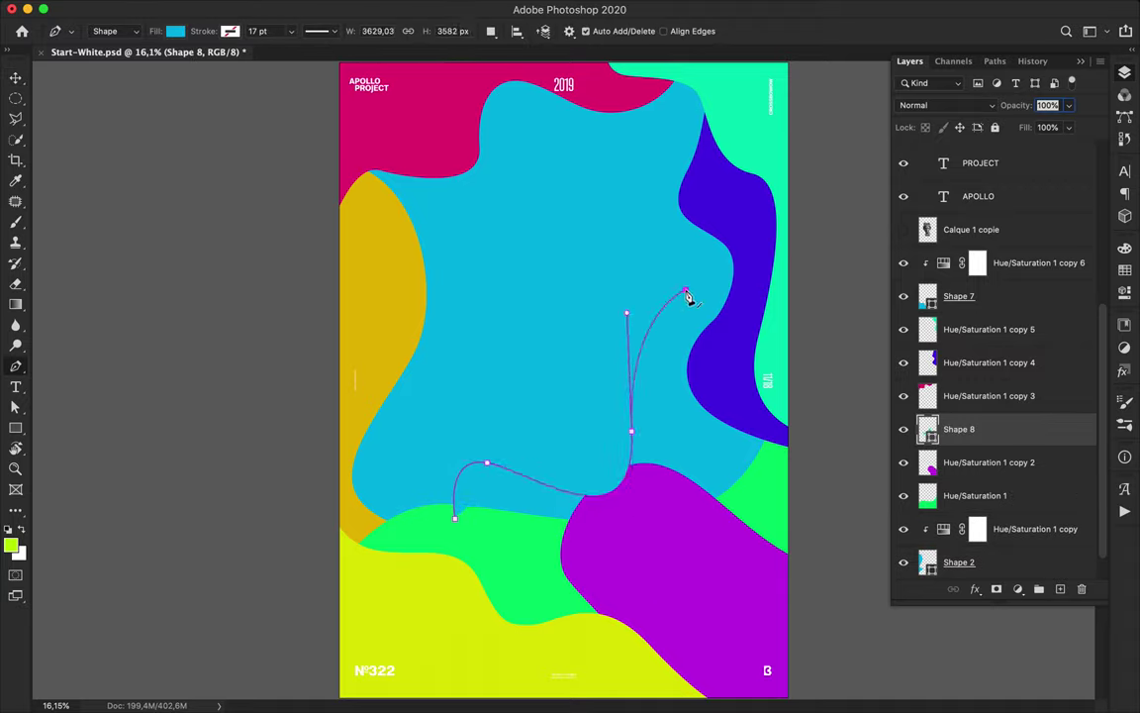
{"action": "left_click", "coordinate": [690, 280]}
{"action": "left_click", "coordinate": [797, 299]}
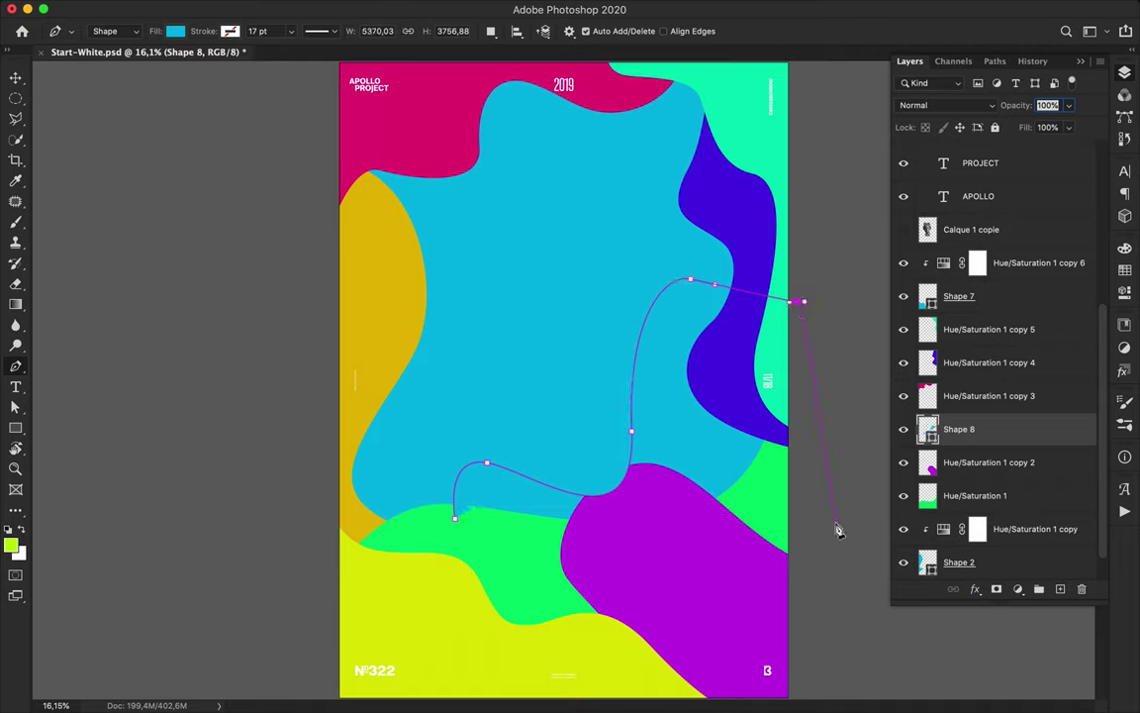
{"action": "left_click", "coordinate": [822, 577]}
{"action": "left_click", "coordinate": [454, 607]}
- Clip a copy of the Hue/Saturation adjustment to Shape 8 and set its hue to +89
{"action": "left_click_drag", "start_coordinate": [944, 540], "coordinate": [1008, 411]}
{"action": "left_click", "coordinate": [946, 445], "text": "alt"}
{"action": "double_click", "coordinate": [944, 433]}
{"action": "left_click_drag", "start_coordinate": [891, 349], "coordinate": [1047, 374]}
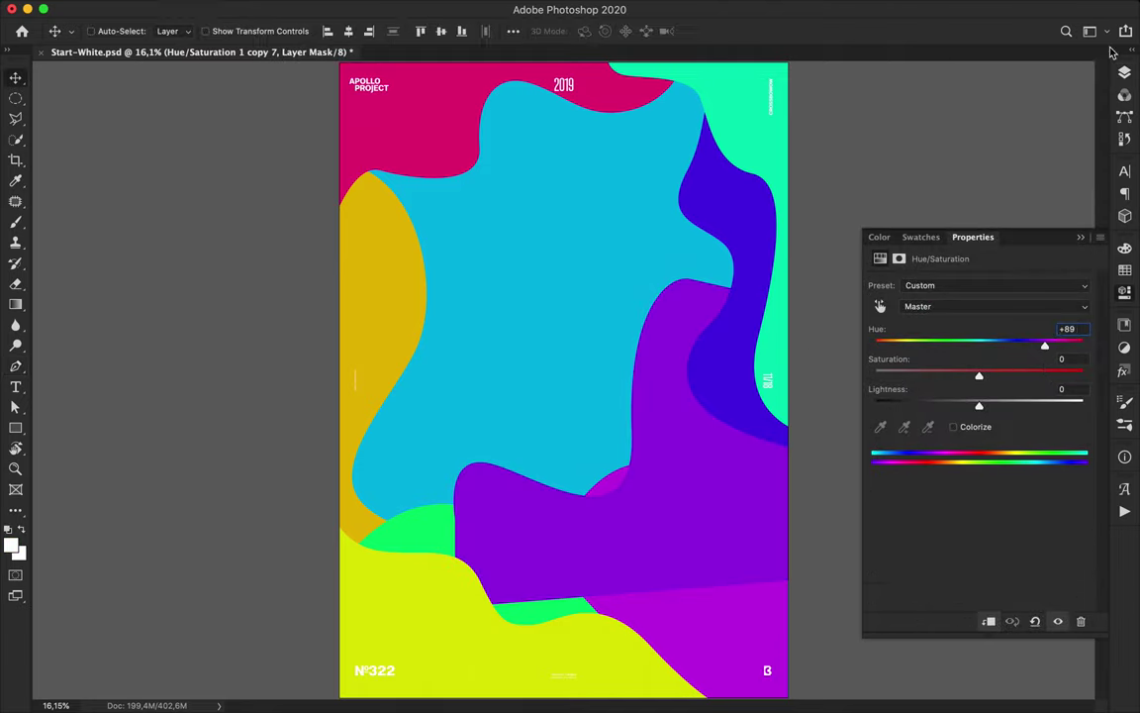
{"action": "key", "text": "F7"}
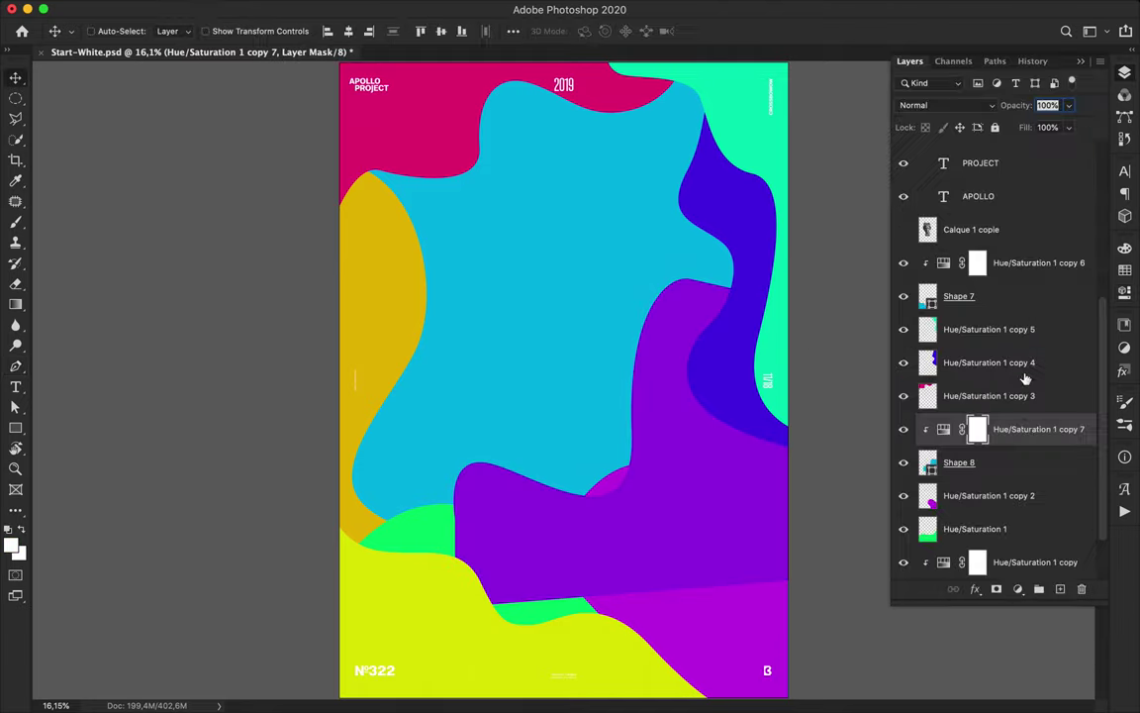
- Move Shape 8 together with its Hue/Saturation adjustment below Shape 2, directly above the Background
{"action": "left_click", "coordinate": [1016, 457], "text": "shift"}
{"action": "left_click_drag", "start_coordinate": [1016, 457], "coordinate": [1011, 545]}
- Merge Shape 2 with its clipped Hue/Saturation adjustment, and merge Shape 7 with its own adjustment
{"action": "left_click", "coordinate": [1012, 436]}
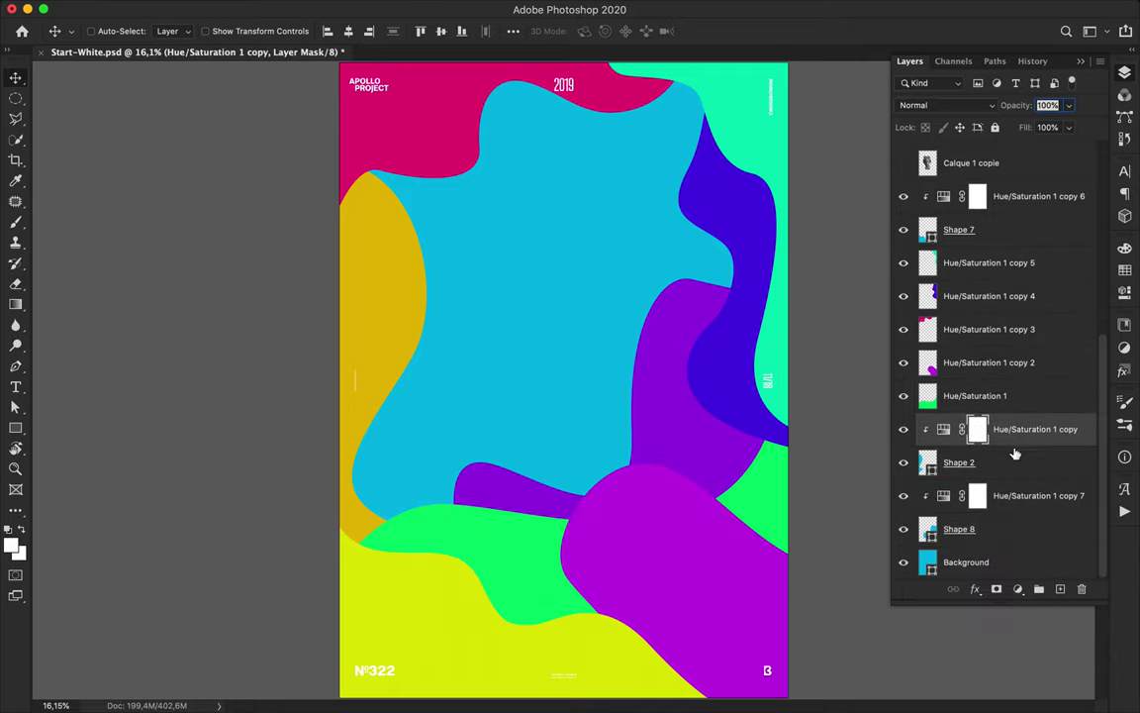
{"action": "left_click", "coordinate": [1017, 464]}
{"action": "left_click", "coordinate": [1012, 431], "text": "shift"}
{"action": "key", "text": "ctrl+e"}
{"action": "left_click", "coordinate": [1001, 227]}
{"action": "left_click", "coordinate": [1002, 194], "text": "shift"}
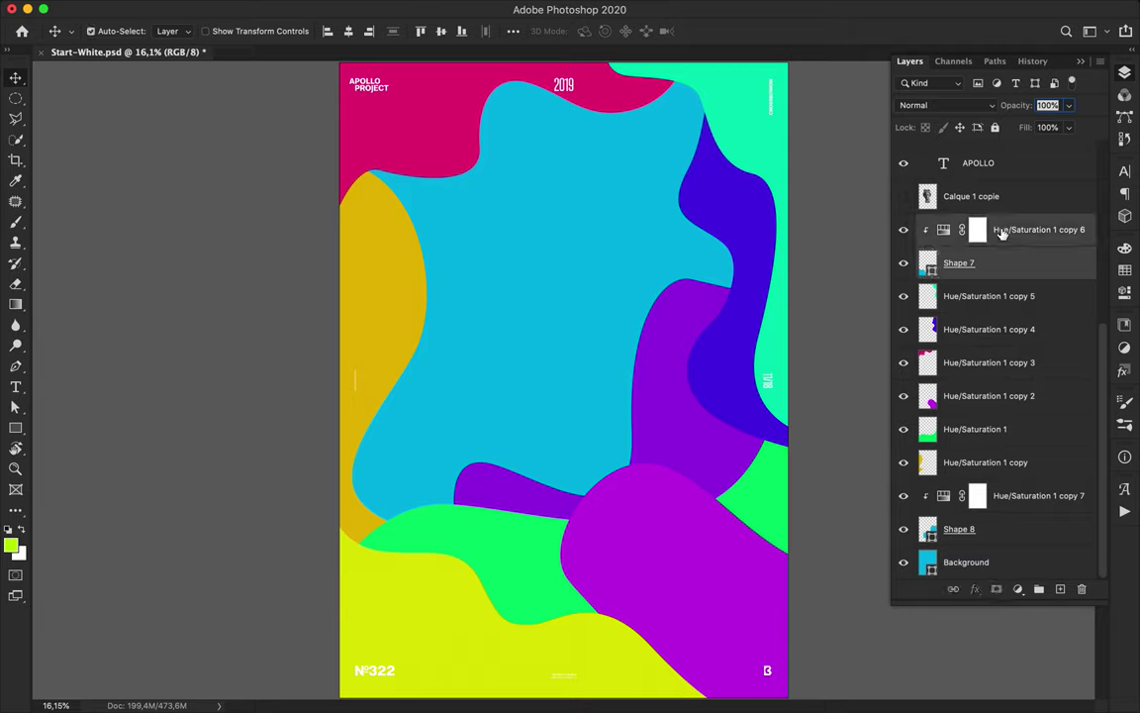
{"action": "key", "text": "ctrl+e"}
- Shift the hue of Shape 8's adjustment to red and move the shape slightly down and left
{"action": "double_click", "coordinate": [977, 508]}
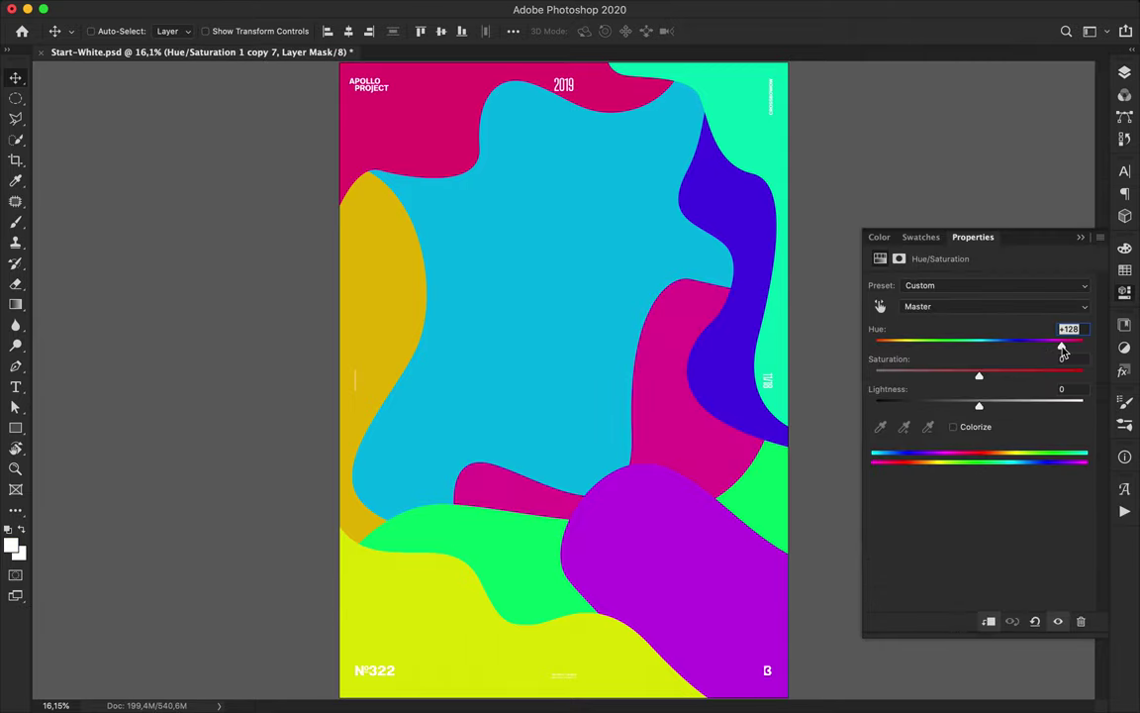
{"action": "left_click_drag", "start_coordinate": [687, 415], "coordinate": [675, 425]}
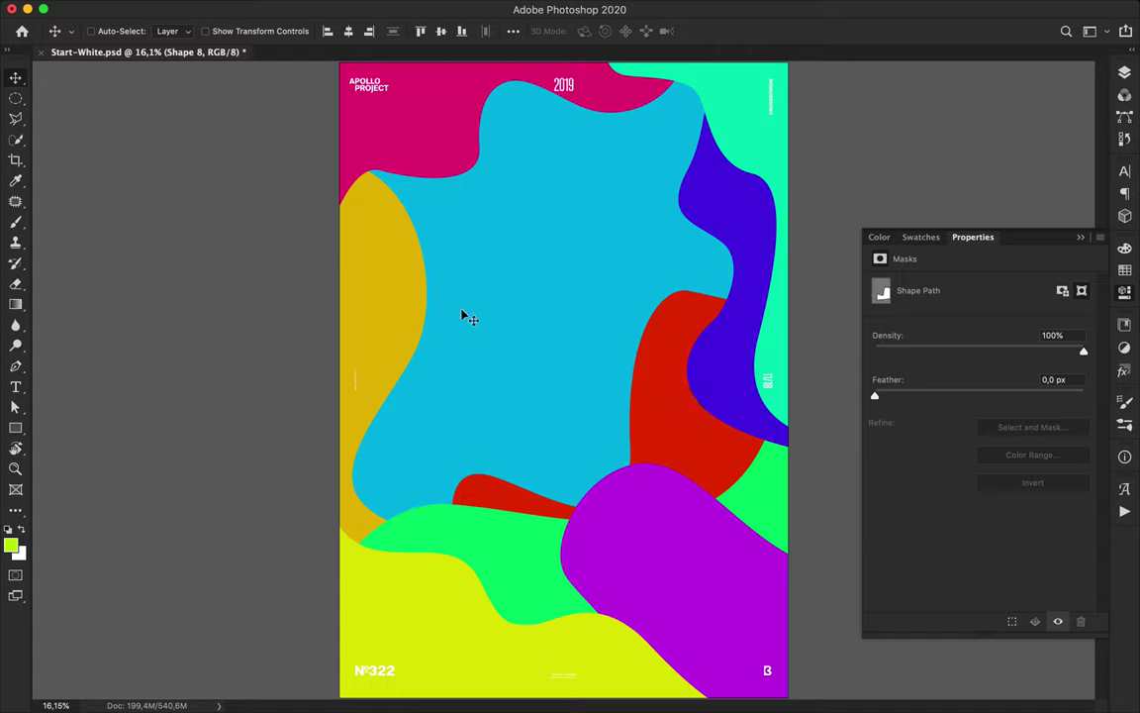
- Draw a wavy closed Pen shape along the poster's left side and place it below Shape 8
{"action": "key", "text": "p"}
{"action": "left_click", "coordinate": [503, 495]}
{"action": "left_click_drag", "start_coordinate": [500, 458], "coordinate": [477, 440]}
{"action": "left_click_drag", "start_coordinate": [446, 414], "coordinate": [451, 381]}
{"action": "left_click_drag", "start_coordinate": [408, 253], "coordinate": [321, 265]}
{"action": "left_click", "coordinate": [324, 549]}
{"action": "left_click", "coordinate": [466, 568]}
{"action": "left_click", "coordinate": [502, 495]}
{"action": "key", "text": "v"}
{"action": "left_click", "coordinate": [1126, 71]}
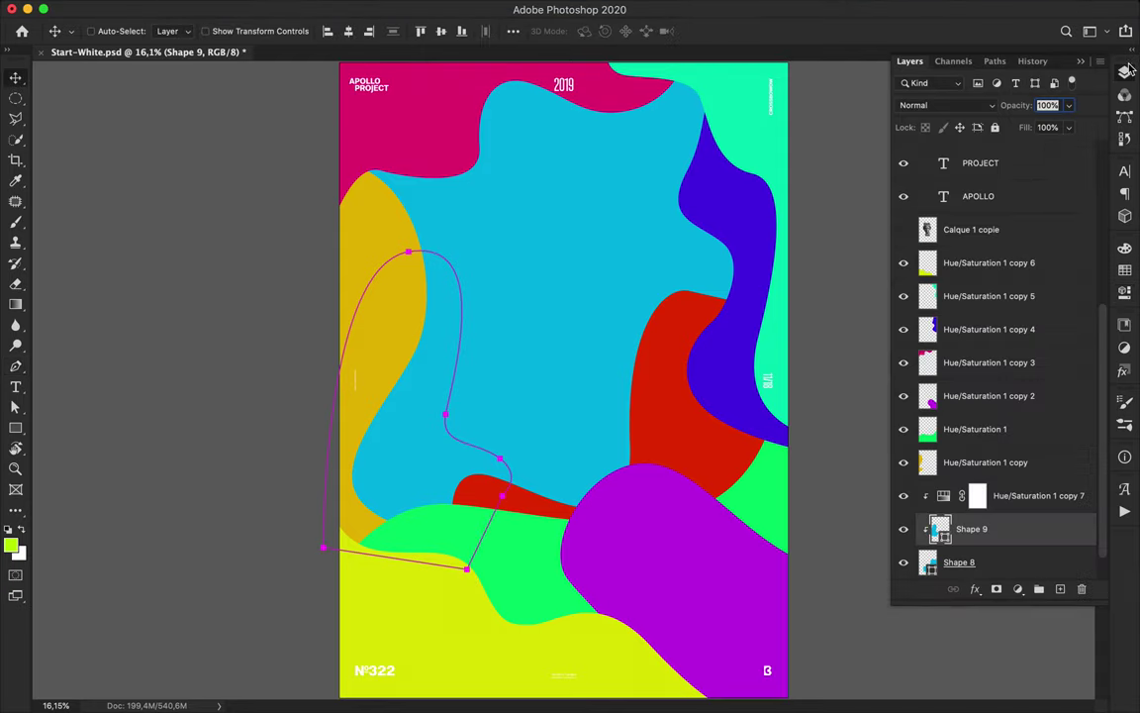
{"action": "mouse_move", "coordinate": [1006, 535]}
{"action": "left_mouse_down"}
{"action": "mouse_move", "coordinate": [1000, 473]}
{"action": "mouse_move", "coordinate": [1007, 531]}
{"action": "mouse_move", "coordinate": [998, 479]}
{"action": "mouse_move", "coordinate": [994, 575]}
{"action": "mouse_move", "coordinate": [996, 555]}
{"action": "left_mouse_up"}
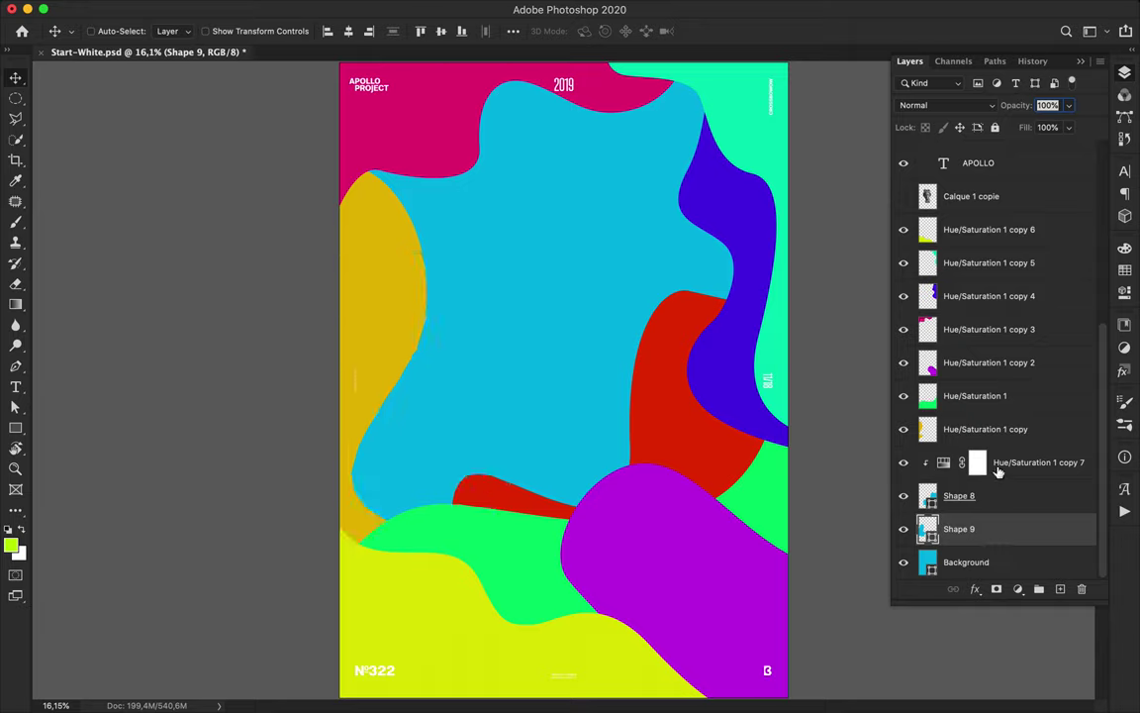
- Clip a copy of Shape 8's Hue/Saturation adjustment to Shape 9 and shift its hue to blue
{"action": "left_click_drag", "start_coordinate": [998, 470], "coordinate": [1006, 513]}
{"action": "left_click", "coordinate": [952, 540], "text": "alt"}
{"action": "double_click", "coordinate": [948, 532]}
{"action": "left_click_drag", "start_coordinate": [1084, 345], "coordinate": [1003, 349]}
- Merge Shape 8 with its clipped Hue/Saturation adjustment
{"action": "left_click", "coordinate": [1126, 76]}
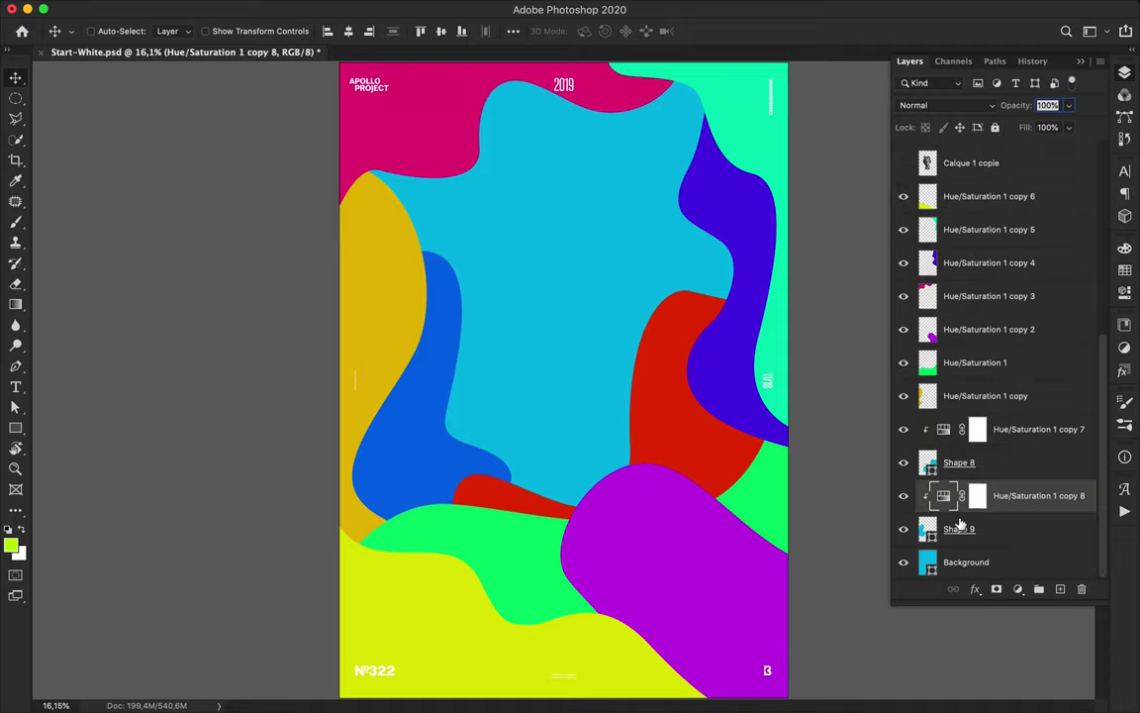
{"action": "left_click", "coordinate": [1016, 436]}
{"action": "left_click", "coordinate": [1017, 469], "text": "shift"}
{"action": "key", "text": "super+e"}
- Draw a wavy closed Pen shape following the inner edge of the poster's upper right shapes
{"action": "key", "text": "p"}
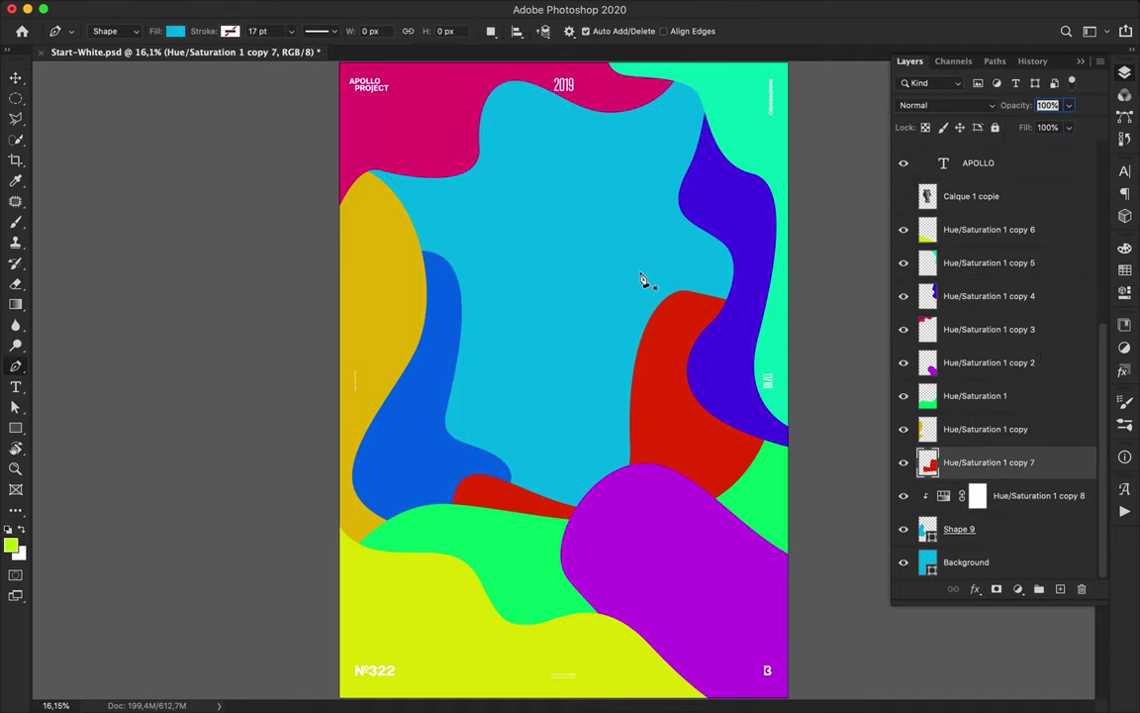
{"action": "left_click", "coordinate": [456, 147]}
{"action": "left_click_drag", "start_coordinate": [514, 117], "coordinate": [680, 248]}
{"action": "left_click_drag", "start_coordinate": [710, 331], "coordinate": [830, 295]}
{"action": "left_click_drag", "start_coordinate": [760, 77], "coordinate": [418, 65]}
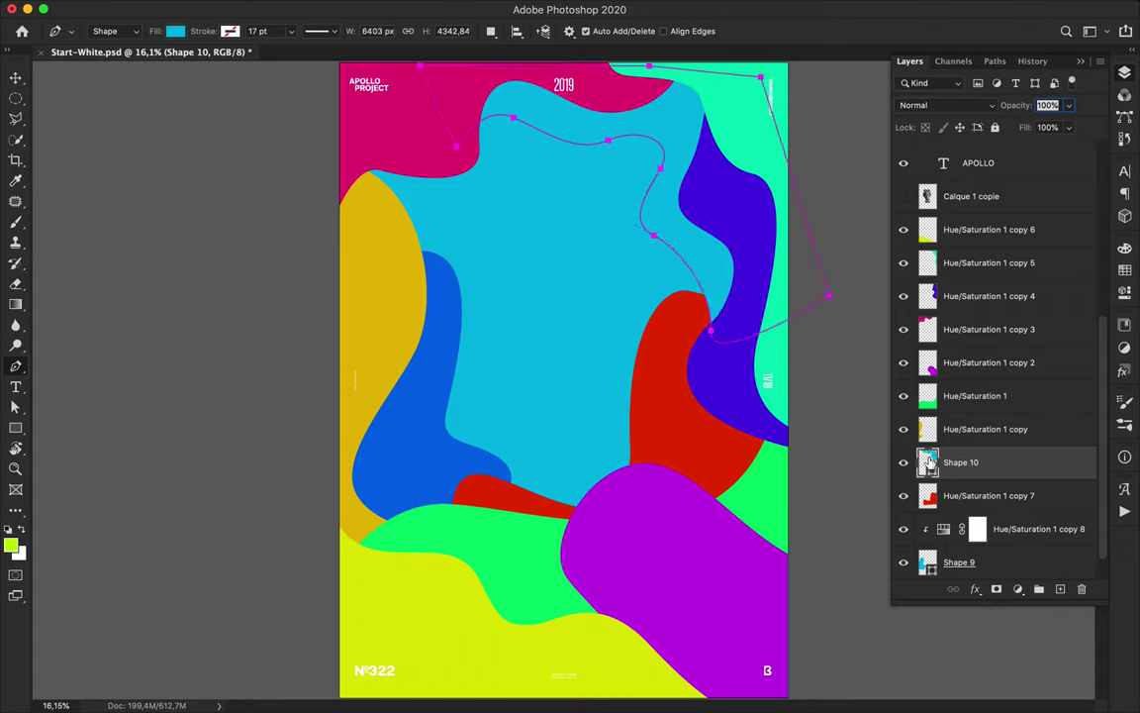
- Clip a copy of Shape 9's Hue/Saturation adjustment to Shape 10 and set its hue to -81
{"action": "left_click_drag", "start_coordinate": [933, 521], "coordinate": [936, 447]}
{"action": "left_click", "coordinate": [952, 480], "text": "alt"}
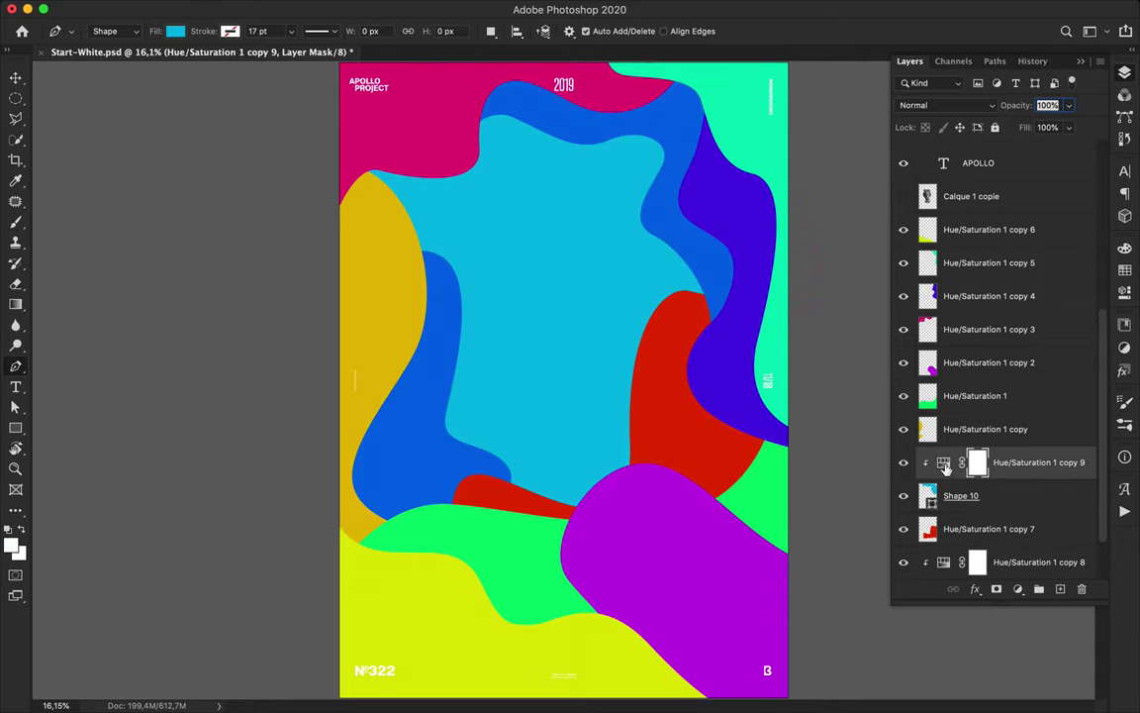
{"action": "double_click", "coordinate": [943, 462]}
{"action": "left_click_drag", "start_coordinate": [998, 347], "coordinate": [918, 374]}
{"action": "key", "text": "v"}
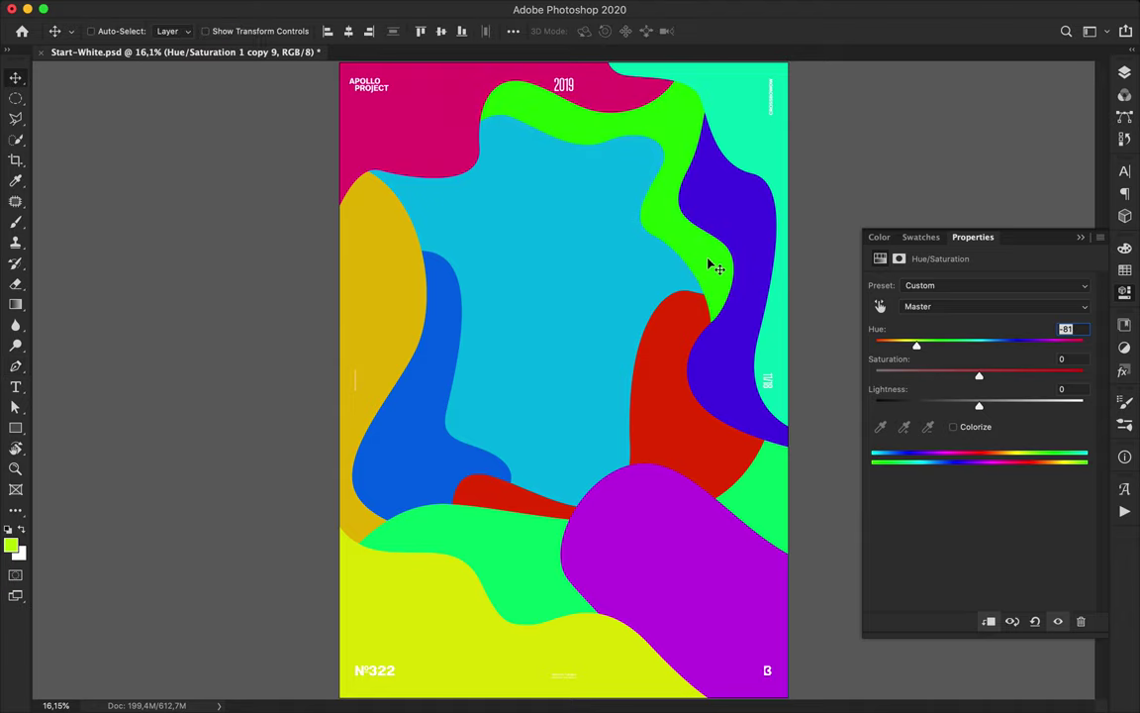
- Merge Shape 9 with its clipped Hue/Saturation adjustment
{"action": "left_click", "coordinate": [1124, 72]}
{"action": "scroll", "coordinate": [967, 488], "scroll_direction": "down", "scroll_amount": 2}
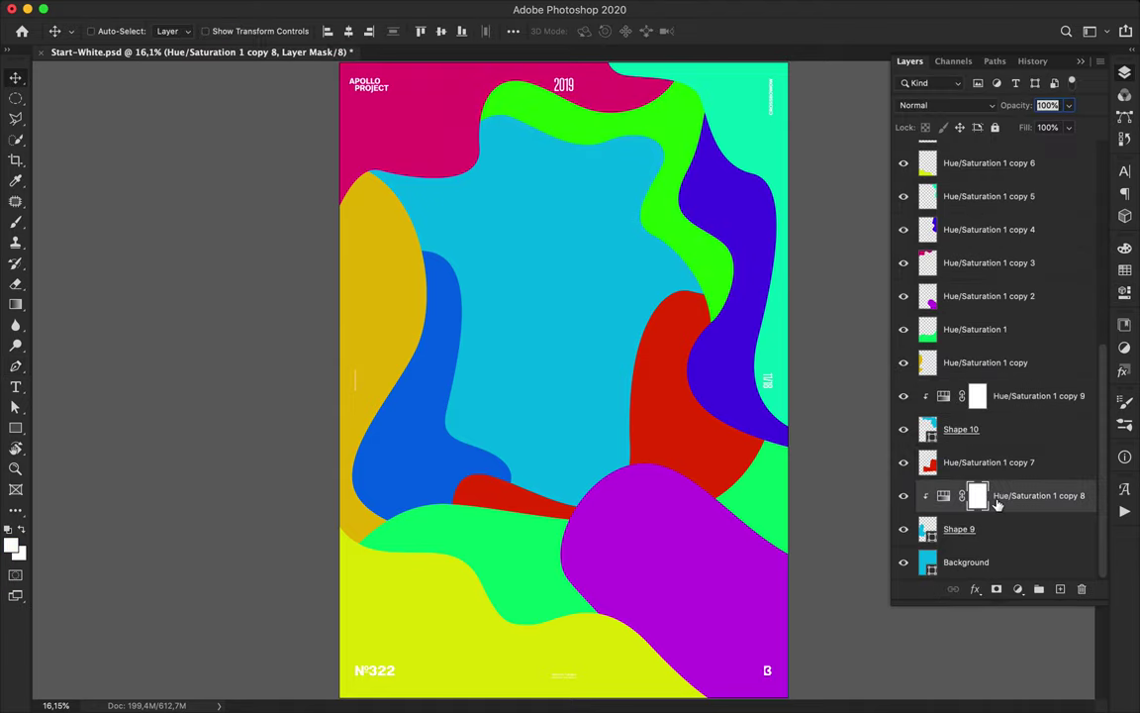
{"action": "left_click", "coordinate": [997, 534]}
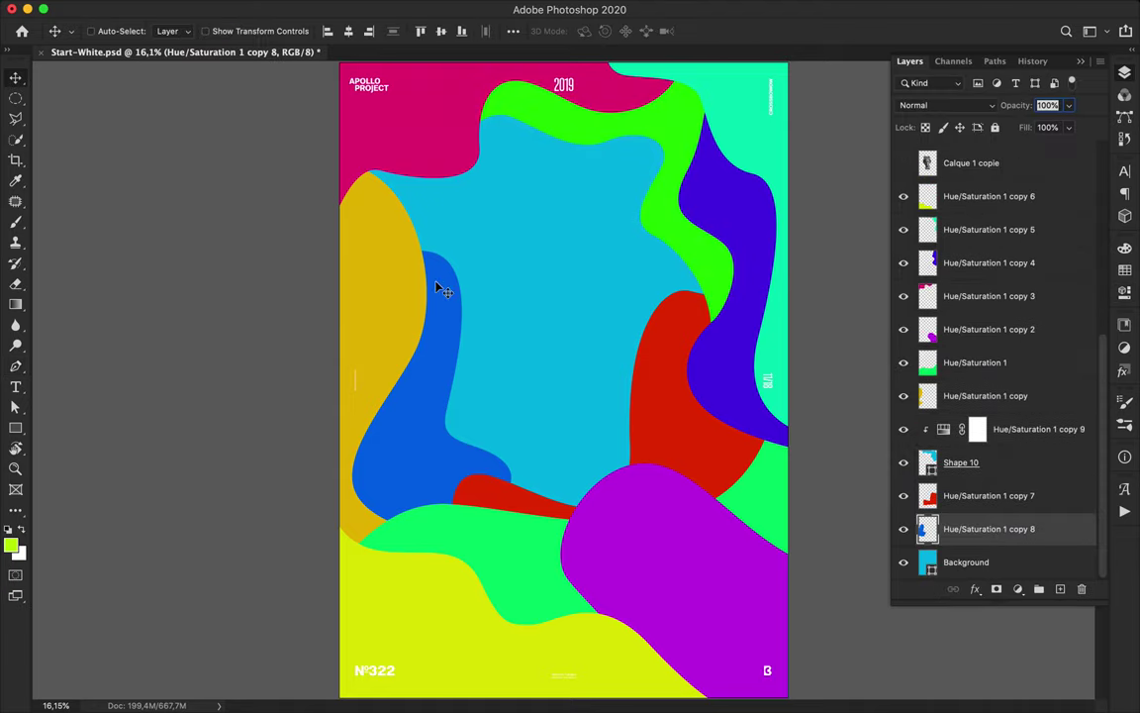
- Draw a wavy closed Pen shape in the poster's upper left, between the yellow and magenta shapes
{"action": "key", "text": "p"}
{"action": "left_click", "coordinate": [418, 280]}
{"action": "mouse_move", "coordinate": [484, 247]}
{"action": "left_mouse_down"}
{"action": "mouse_move", "coordinate": [473, 215]}
{"action": "mouse_move", "coordinate": [483, 173]}
{"action": "left_mouse_up"}
{"action": "left_click_drag", "start_coordinate": [552, 136], "coordinate": [552, 99]}
{"action": "left_click", "coordinate": [493, 86]}
{"action": "left_click", "coordinate": [374, 125]}
{"action": "left_click", "coordinate": [354, 159]}
{"action": "left_click", "coordinate": [355, 229]}
- Clip a copy of Shape 10's Hue/Saturation adjustment to Shape 11 and set its hue to +78
{"action": "left_click_drag", "start_coordinate": [1017, 436], "coordinate": [1011, 512]}
{"action": "left_click", "coordinate": [958, 546], "text": "alt"}
{"action": "scroll", "coordinate": [986, 549], "scroll_direction": "down", "scroll_amount": 3}
{"action": "double_click", "coordinate": [944, 465]}
{"action": "left_click_drag", "start_coordinate": [1025, 346], "coordinate": [1040, 347]}
{"action": "key", "text": "v"}
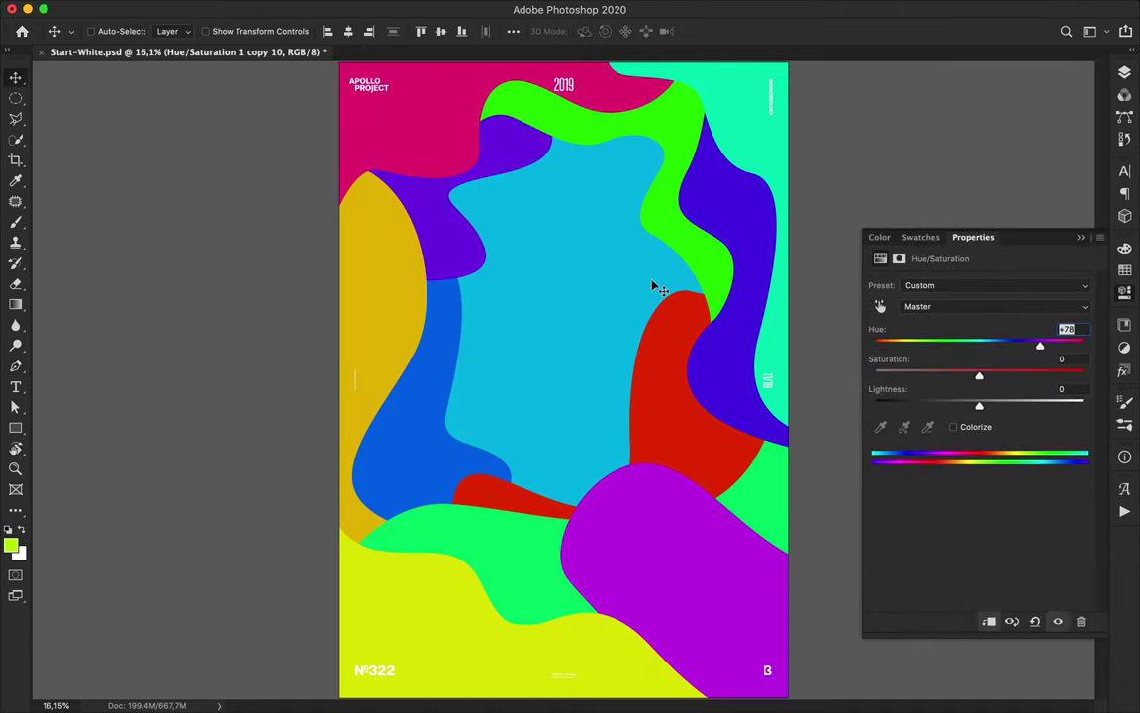
- Add the text "APOLLO" in the cyan center and move its layer below the blue shape's layer
{"action": "left_click", "coordinate": [1125, 74]}
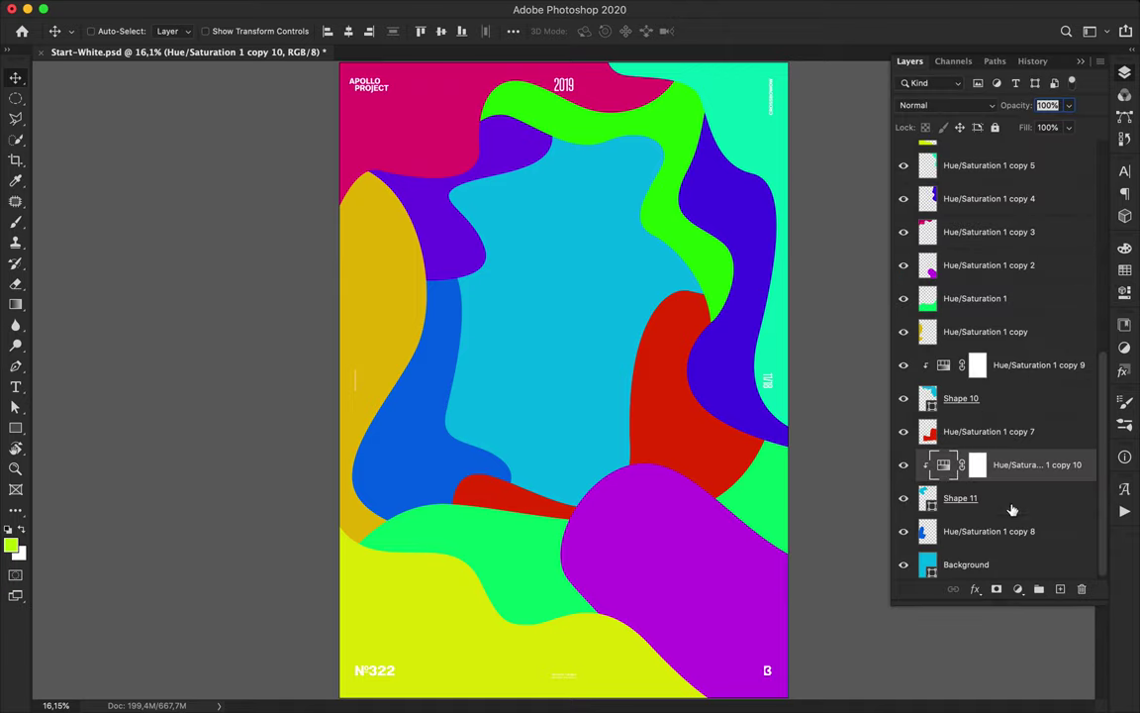
{"action": "key", "text": "t"}
{"action": "left_click", "coordinate": [521, 295]}
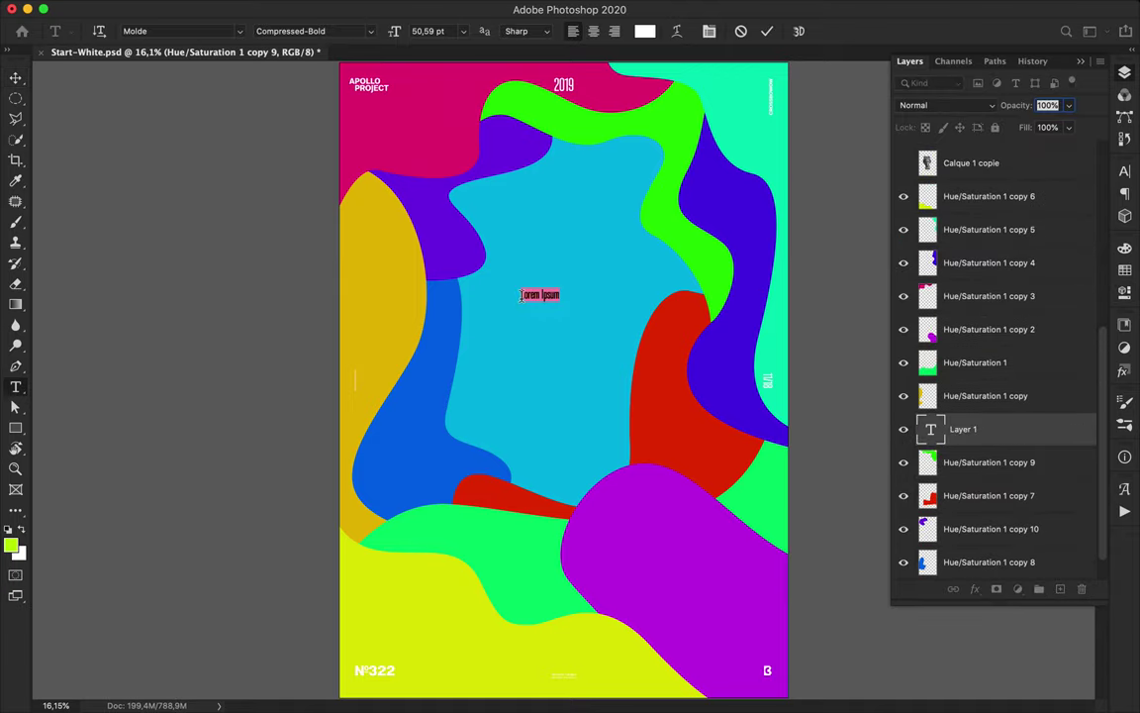
{"action": "type", "text": "APOLLO"}
{"action": "key", "text": "ctrl+Return"}
{"action": "key", "text": "v"}
{"action": "left_click_drag", "start_coordinate": [1009, 446], "coordinate": [1005, 546]}
- Set the APOLLO text to 150 pt in the Molde Medium style
{"action": "left_click", "coordinate": [1124, 173]}
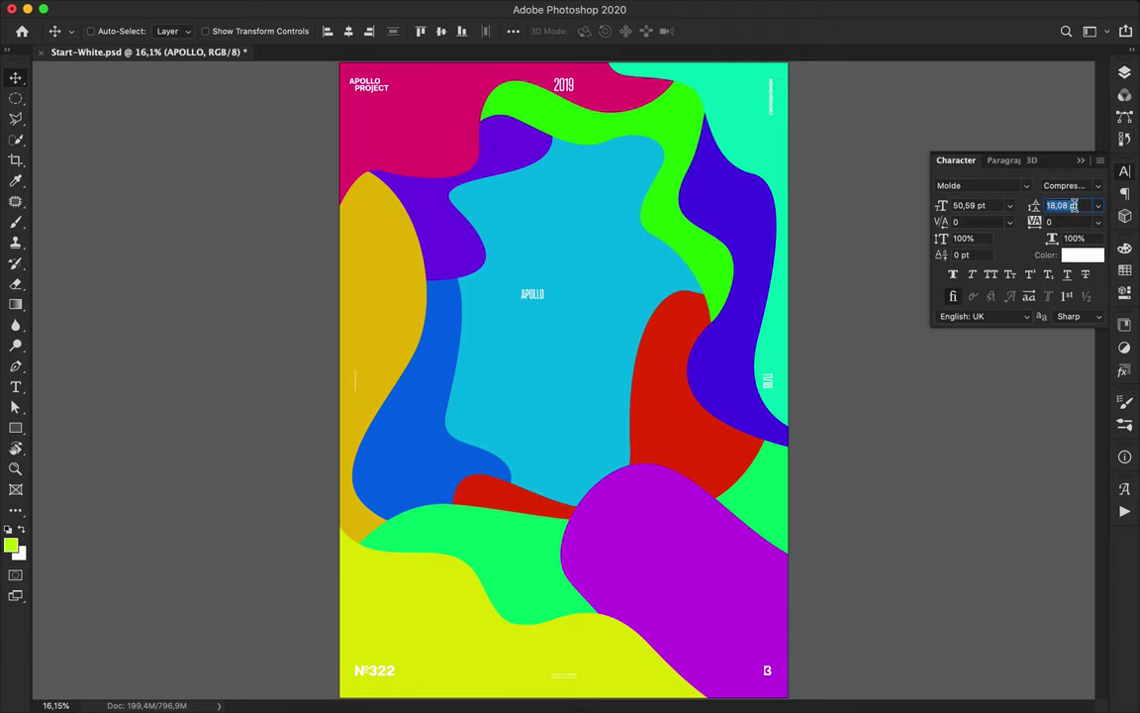
{"action": "left_click", "coordinate": [1097, 206]}
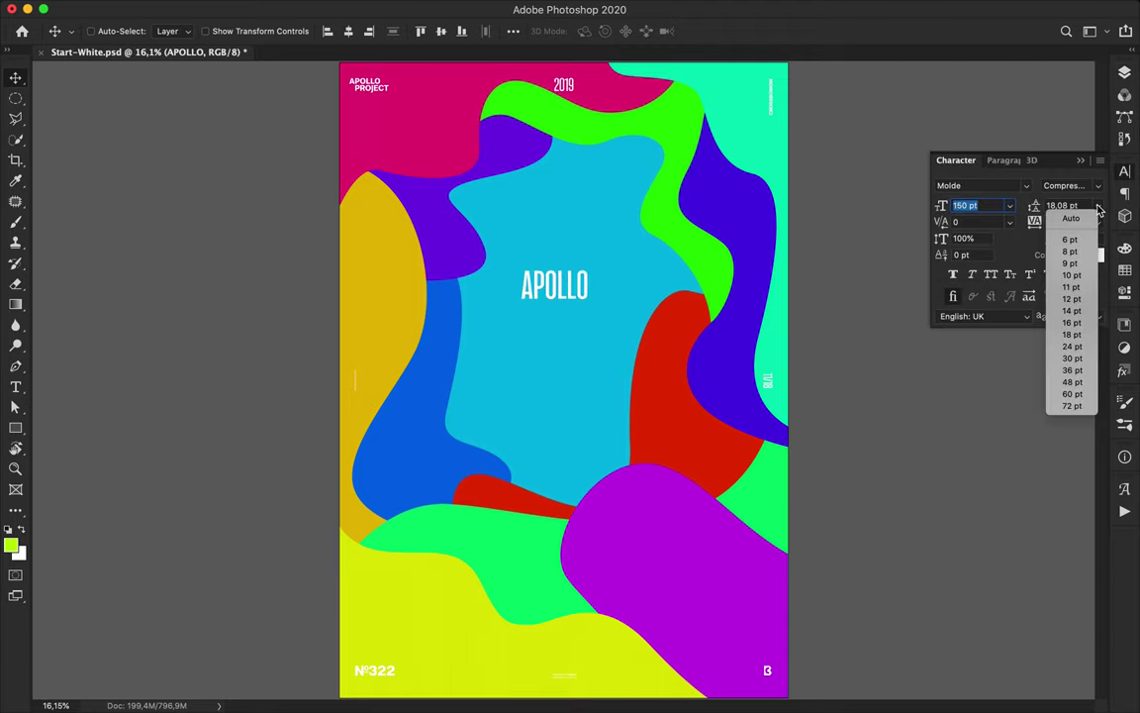
{"action": "left_click", "coordinate": [1097, 187]}
{"action": "left_click", "coordinate": [1097, 187]}
{"action": "scroll", "coordinate": [1059, 369], "scroll_direction": "down", "scroll_amount": 10}
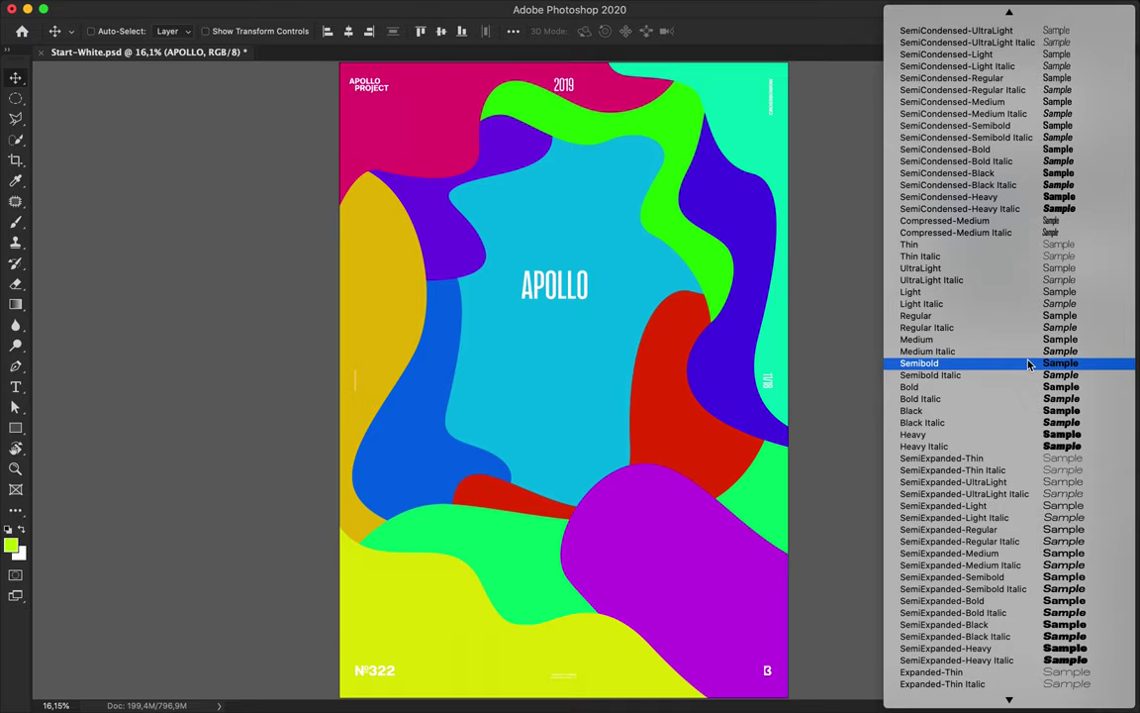
{"action": "left_click", "coordinate": [1029, 363]}
{"action": "key", "text": "Up"}
{"action": "key", "text": "Up"}
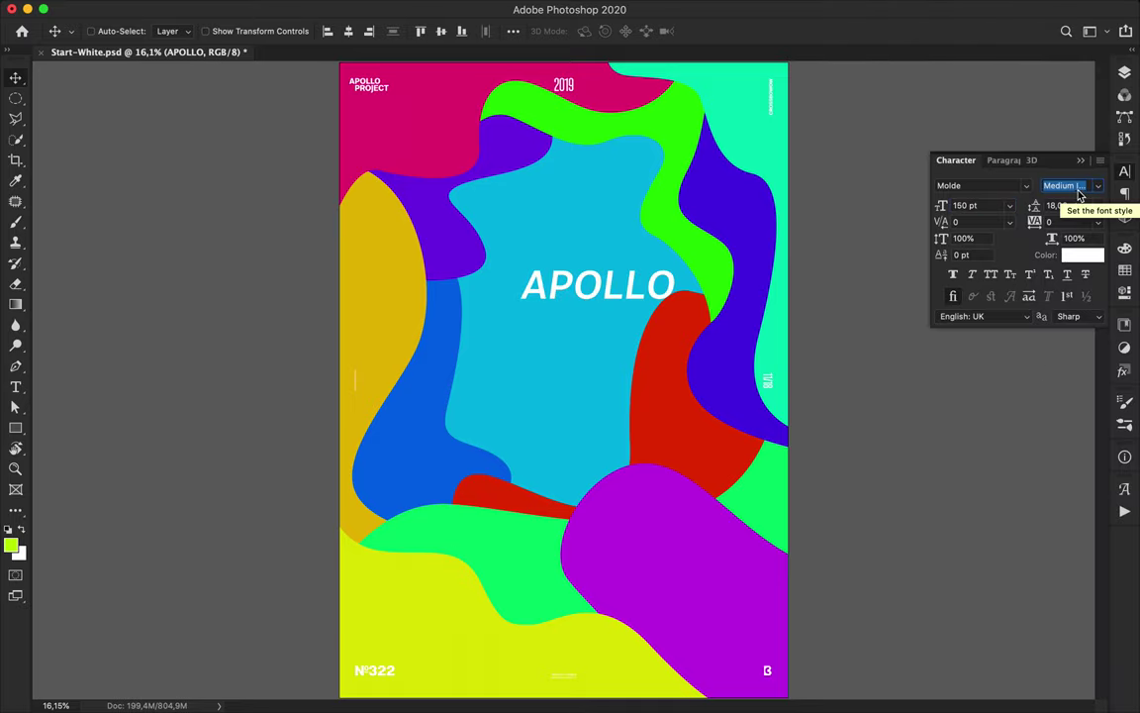
- Set the tracking of the APOLLO text to 400
{"action": "left_click", "coordinate": [1037, 223]}
{"action": "type", "text": "400"}
{"action": "key", "text": "Return"}
- Duplicate the APOLLO text to the poster's lower left and raise the copy above the green shape's layer
{"action": "left_click_drag", "start_coordinate": [601, 289], "coordinate": [411, 446]}
{"action": "left_click", "coordinate": [1126, 74]}
{"action": "left_click_drag", "start_coordinate": [1035, 521], "coordinate": [990, 394]}
{"action": "left_click_drag", "start_coordinate": [505, 465], "coordinate": [450, 465]}
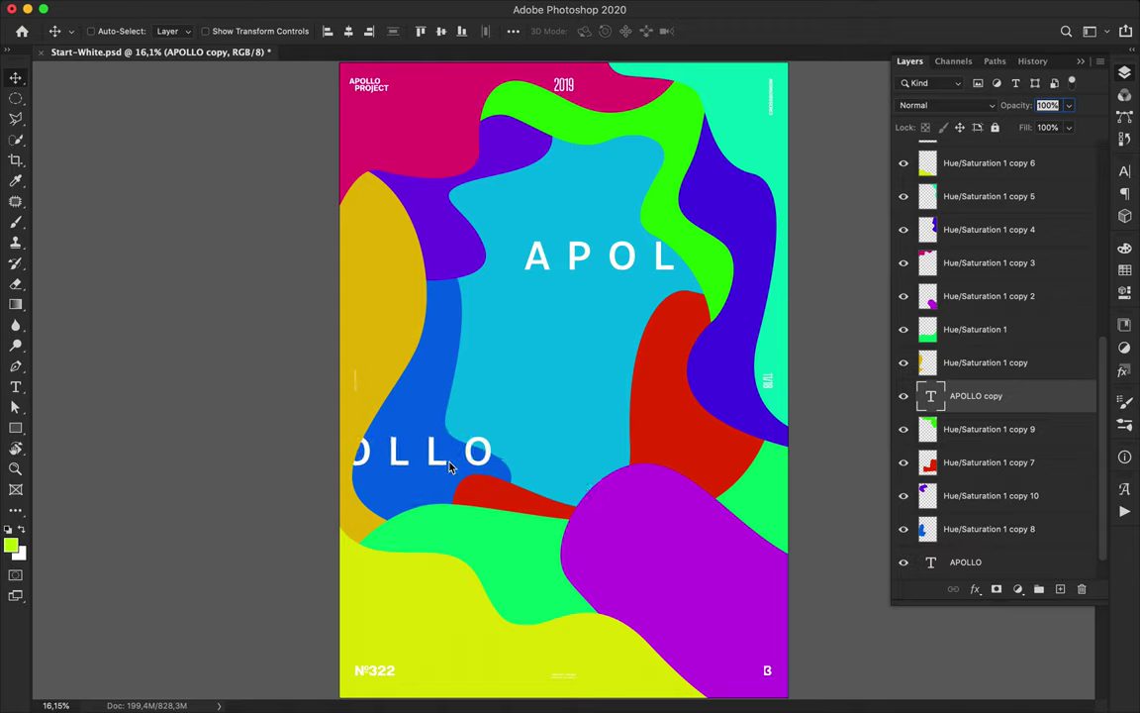
- Lower the APOLLO copy slightly, place its layer below the red shape's layer, and nudge the original text up
{"action": "left_click_drag", "start_coordinate": [591, 266], "coordinate": [592, 289]}
{"action": "left_click_drag", "start_coordinate": [990, 396], "coordinate": [1016, 469]}
{"action": "left_click_drag", "start_coordinate": [625, 253], "coordinate": [629, 242]}
- Draw a vertical Pen line below the APOLLO text with no fill and a white stroke
{"action": "key", "text": "p"}
{"action": "left_click", "coordinate": [613, 280]}
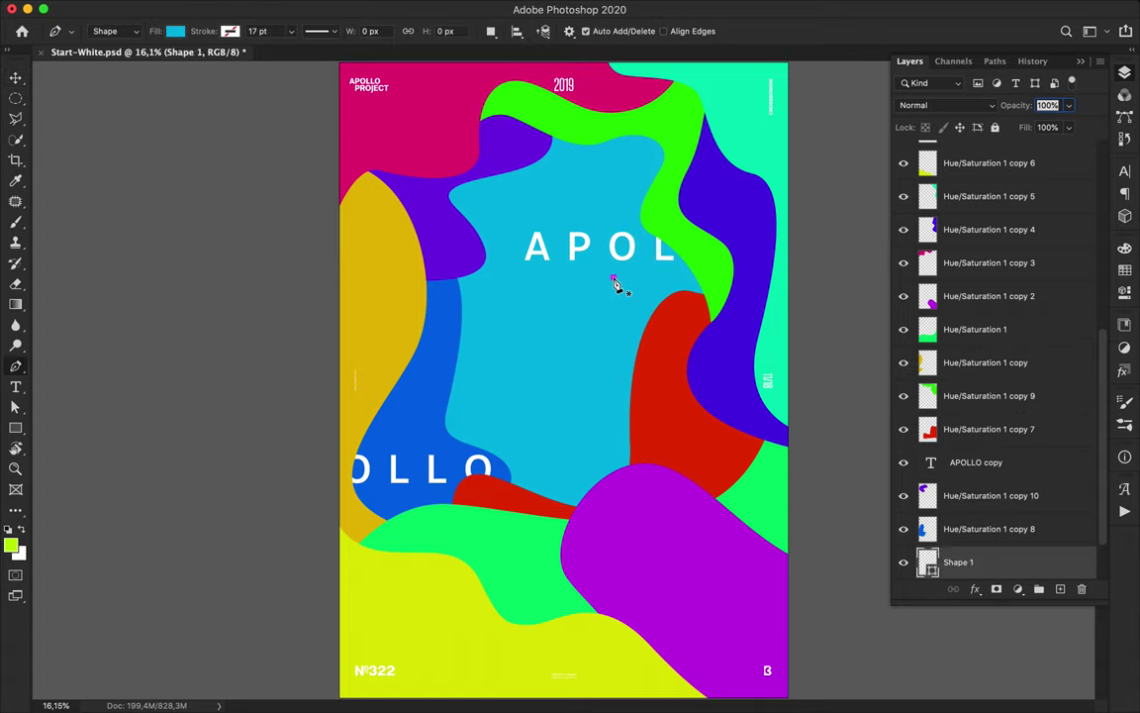
{"action": "key", "text": "a"}
{"action": "left_click", "coordinate": [240, 31]}
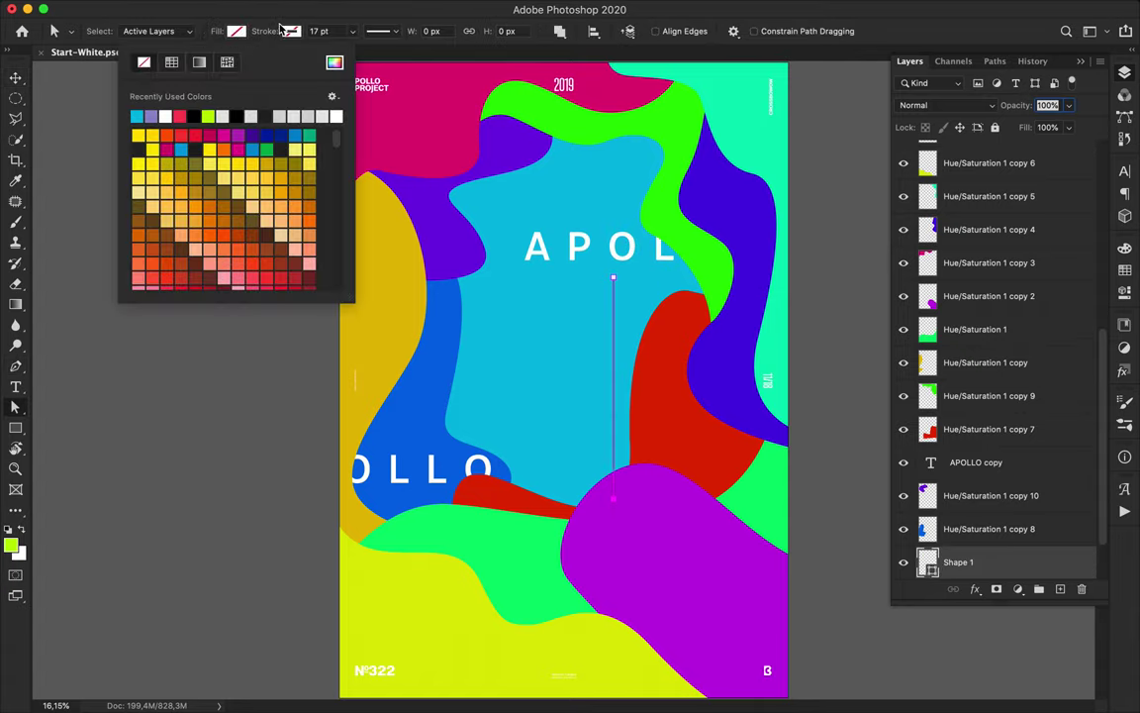
{"action": "left_click", "coordinate": [287, 31]}
- Duplicate the white line to the upper left purple shape and place the copy directly below the magenta shape's layer
{"action": "key", "text": "v"}
{"action": "left_click_drag", "start_coordinate": [614, 393], "coordinate": [432, 255]}
{"action": "left_click_drag", "start_coordinate": [1007, 570], "coordinate": [998, 197]}
{"action": "left_click_drag", "start_coordinate": [998, 204], "coordinate": [999, 276]}
{"action": "left_click_drag", "start_coordinate": [999, 273], "coordinate": [997, 305]}
{"action": "key", "text": "a"}
{"action": "key", "text": "v"}
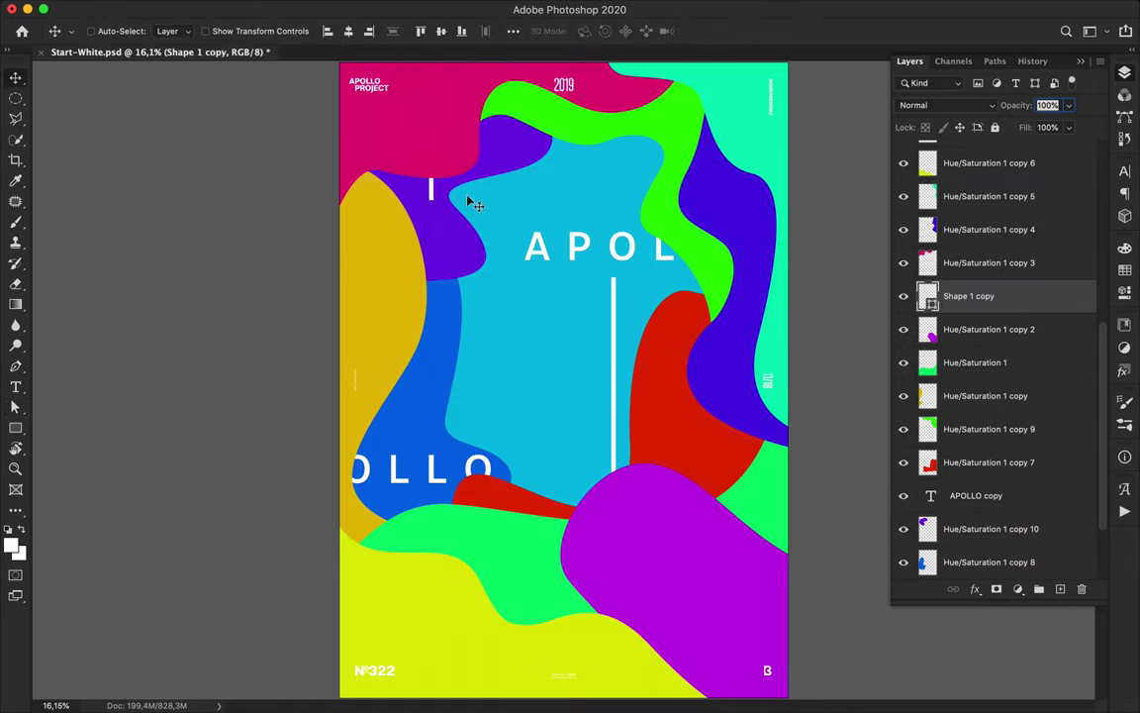
- Duplicate the short white bar to the green bottom shape, the upper right green shape and the purple shape's right edge
{"action": "left_click_drag", "start_coordinate": [488, 230], "coordinate": [720, 476], "text": "alt"}
{"action": "key", "text": "a"}
{"action": "key", "text": "v"}
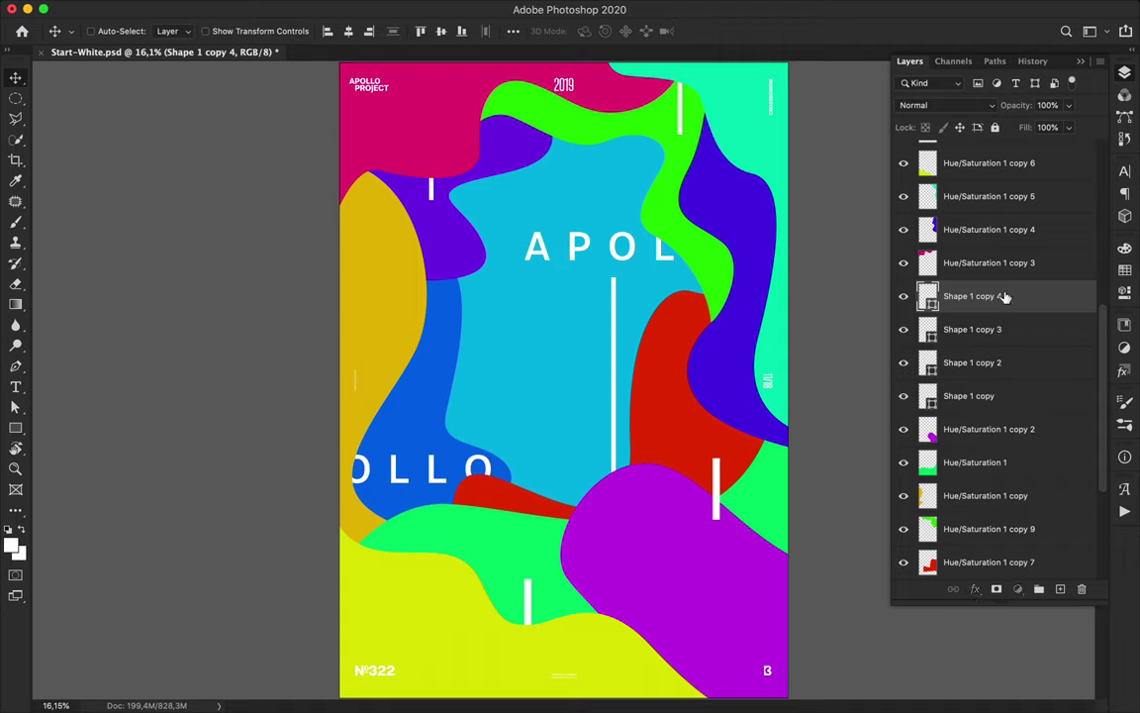
- Place the Shape 1 copy 4 bar beneath the upper green shape and duplicate it onto the yellow shape's right edge
{"action": "left_click_drag", "start_coordinate": [1004, 297], "coordinate": [1004, 541]}
{"action": "scroll", "coordinate": [1004, 542], "scroll_direction": "down", "scroll_amount": 2}
{"action": "left_click_drag", "start_coordinate": [714, 458], "coordinate": [410, 401]}
{"action": "key", "text": "a"}
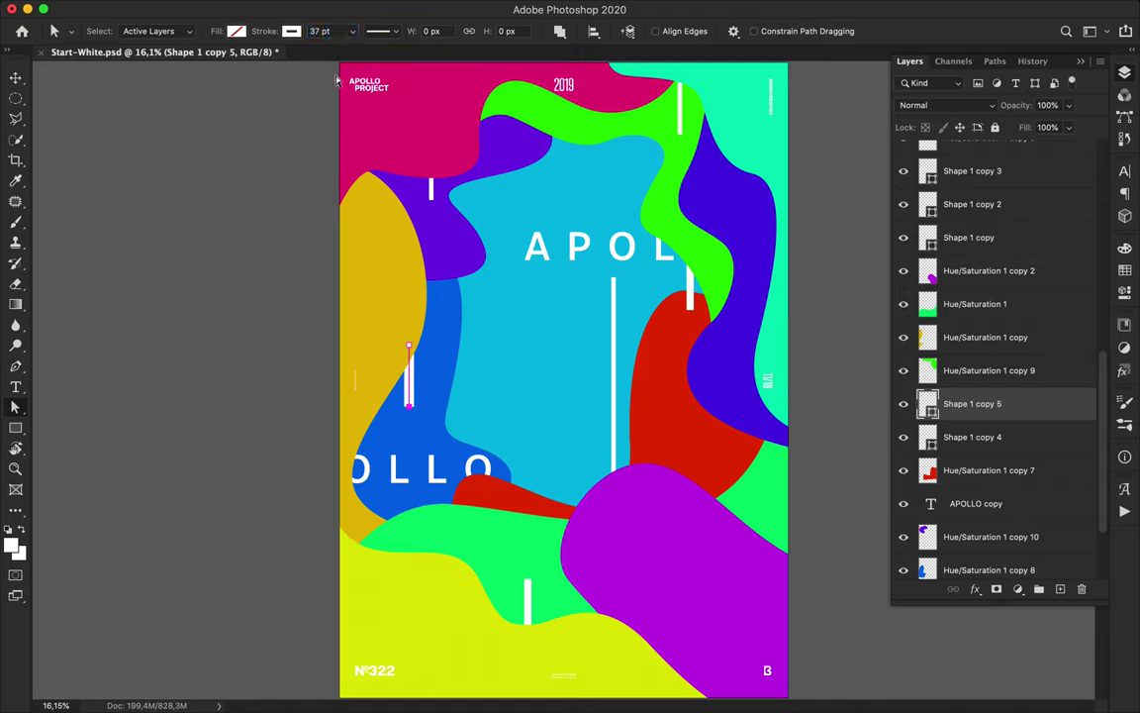
{"action": "key", "text": "v"}
- Duplicate the bar onto the bottom of the purple shape and move its layer up between Shape 1 copy 3 and copy 2
{"action": "left_click_drag", "start_coordinate": [407, 400], "coordinate": [690, 641]}
{"action": "left_click_drag", "start_coordinate": [982, 408], "coordinate": [978, 228]}
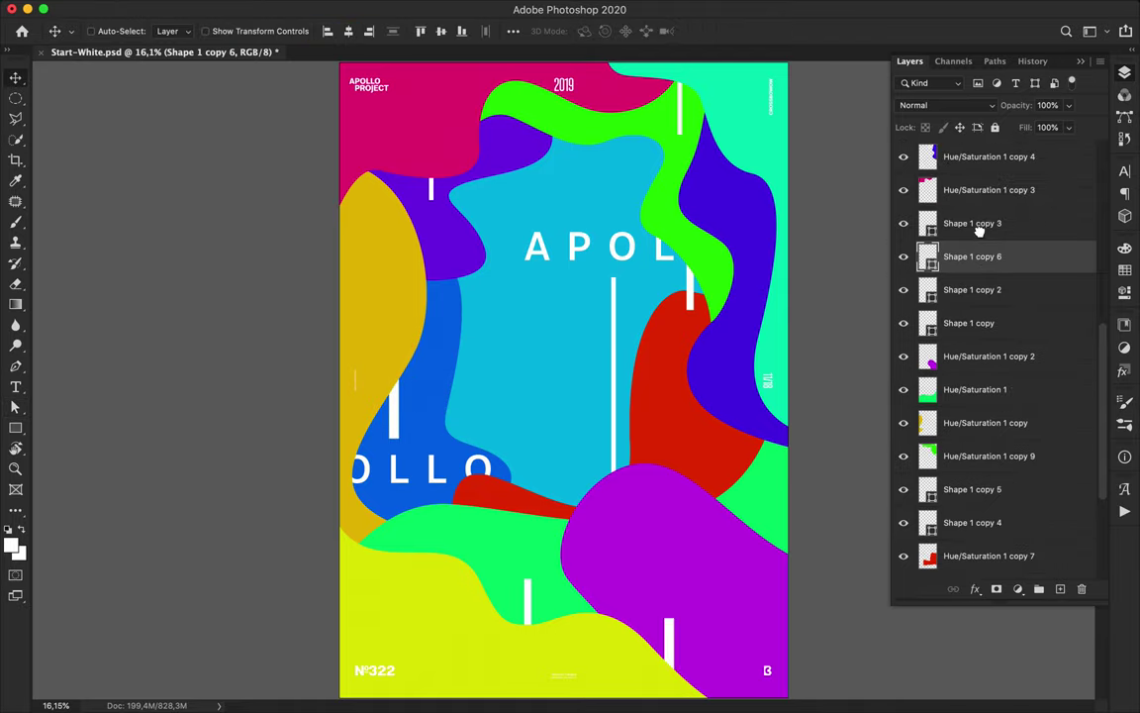
{"action": "key", "text": "a"}
{"action": "key", "text": "v"}
- Duplicate the Shape 1 copy 6 bar and move the copy's layer above Hue/Saturation 1 copy 6
{"action": "key", "text": "ctrl+j"}
{"action": "key", "text": "ctrl+bracketright"}
{"action": "key", "text": "ctrl+bracketright"}
{"action": "key", "text": "ctrl+bracketright"}
{"action": "key", "text": "ctrl+bracketright"}
{"action": "key", "text": "ctrl+bracketright"}
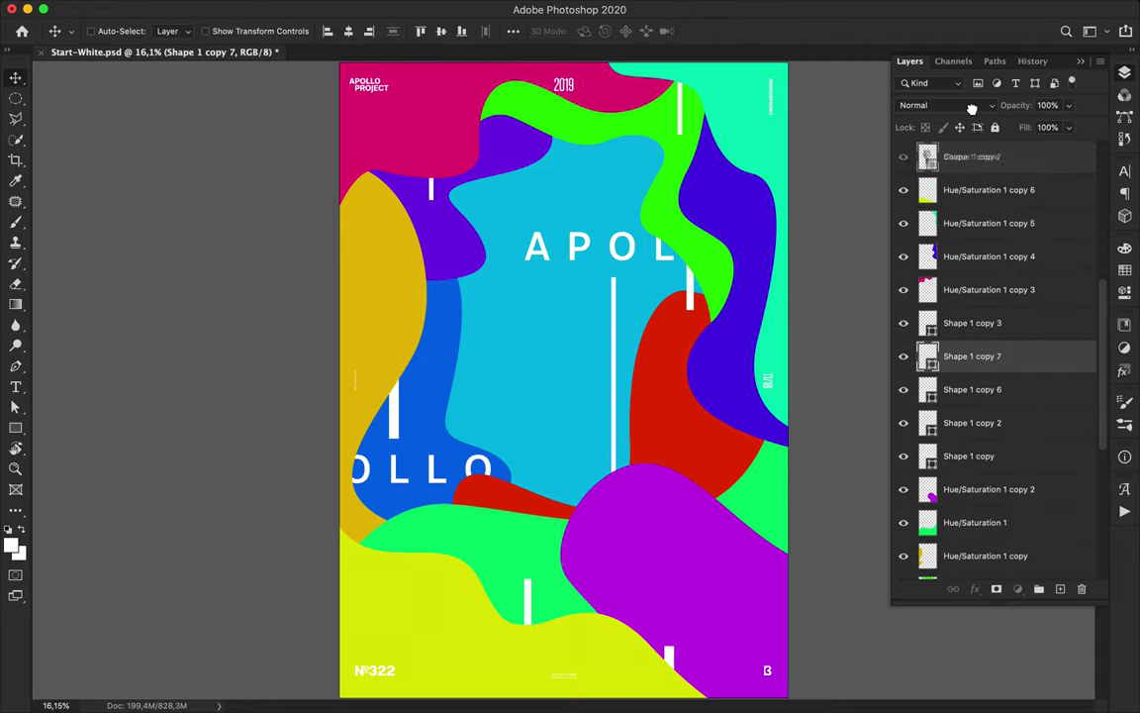
- Place the copied bar against the poster's top edge on the magenta shape and set its stroke width to 47
{"action": "key", "text": "ctrl+minus"}
{"action": "left_click_drag", "start_coordinate": [458, 127], "coordinate": [456, 120]}
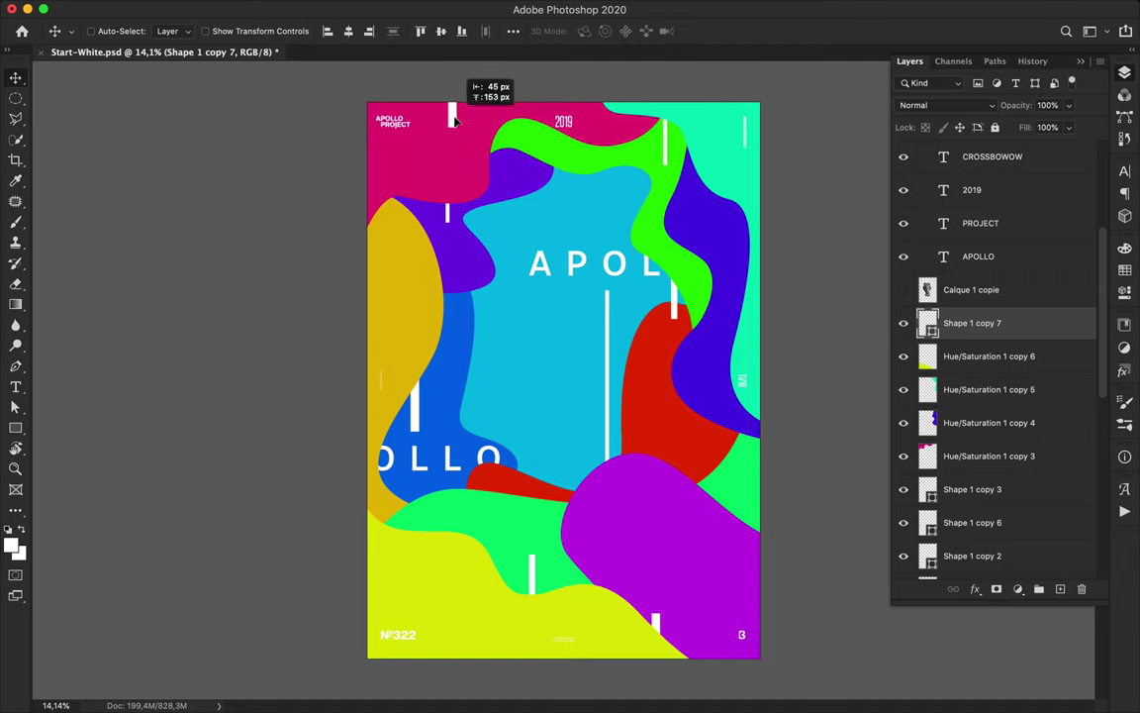
{"action": "key", "text": "a"}
{"action": "double_click", "coordinate": [336, 31]}
{"action": "type", "text": "47"}
{"action": "key", "text": "Return"}
- Show the statue layer Calque 1 copie and add a Levels adjustment with midtones 1.31 and white input 191
{"action": "left_click", "coordinate": [965, 293]}
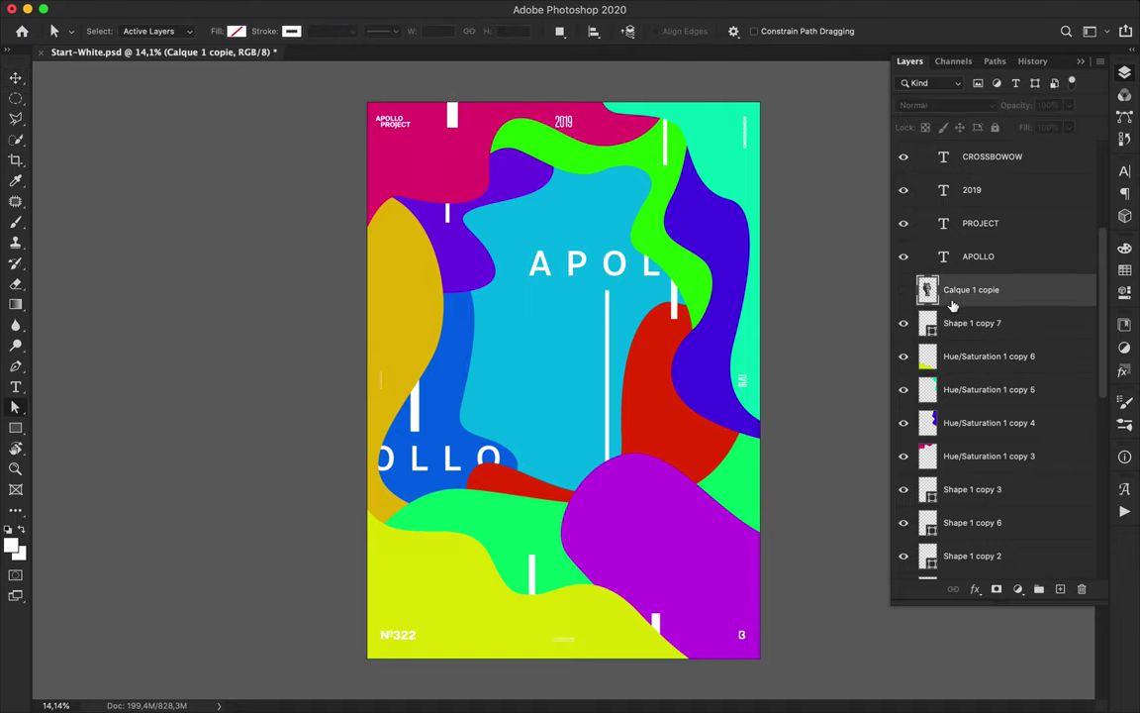
{"action": "left_click", "coordinate": [903, 289]}
{"action": "key", "text": "v"}
{"action": "left_click", "coordinate": [1018, 589]}
{"action": "scroll", "coordinate": [1033, 622], "scroll_direction": "down", "scroll_amount": 5}
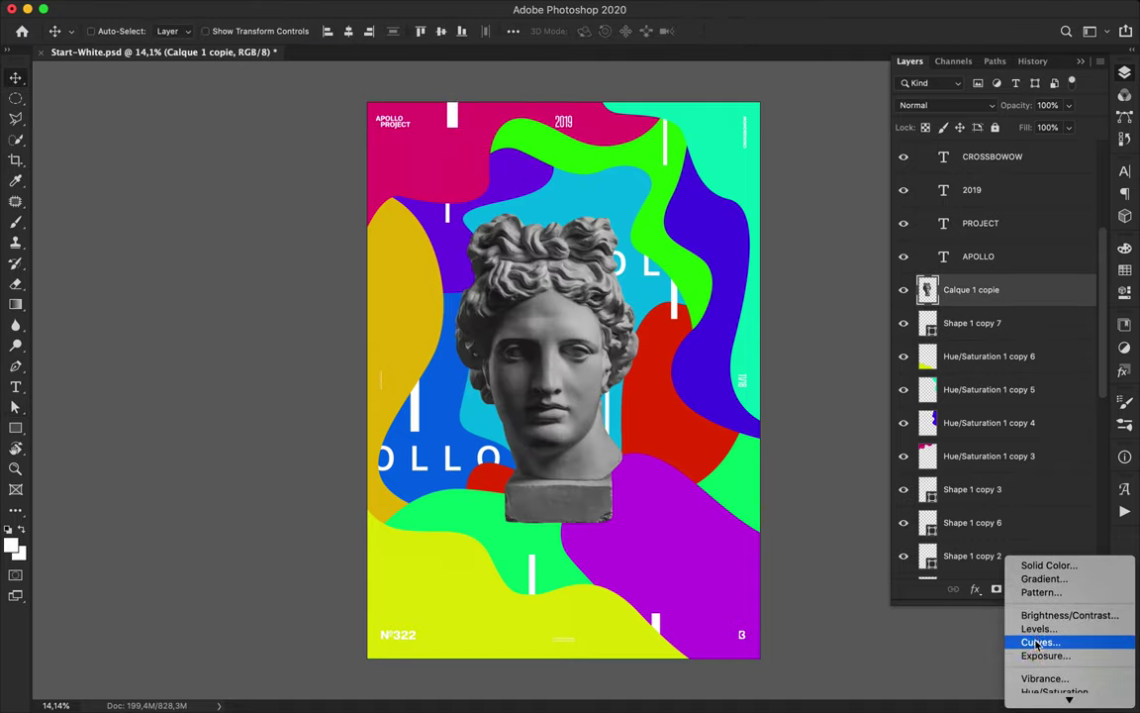
{"action": "left_click", "coordinate": [1039, 534]}
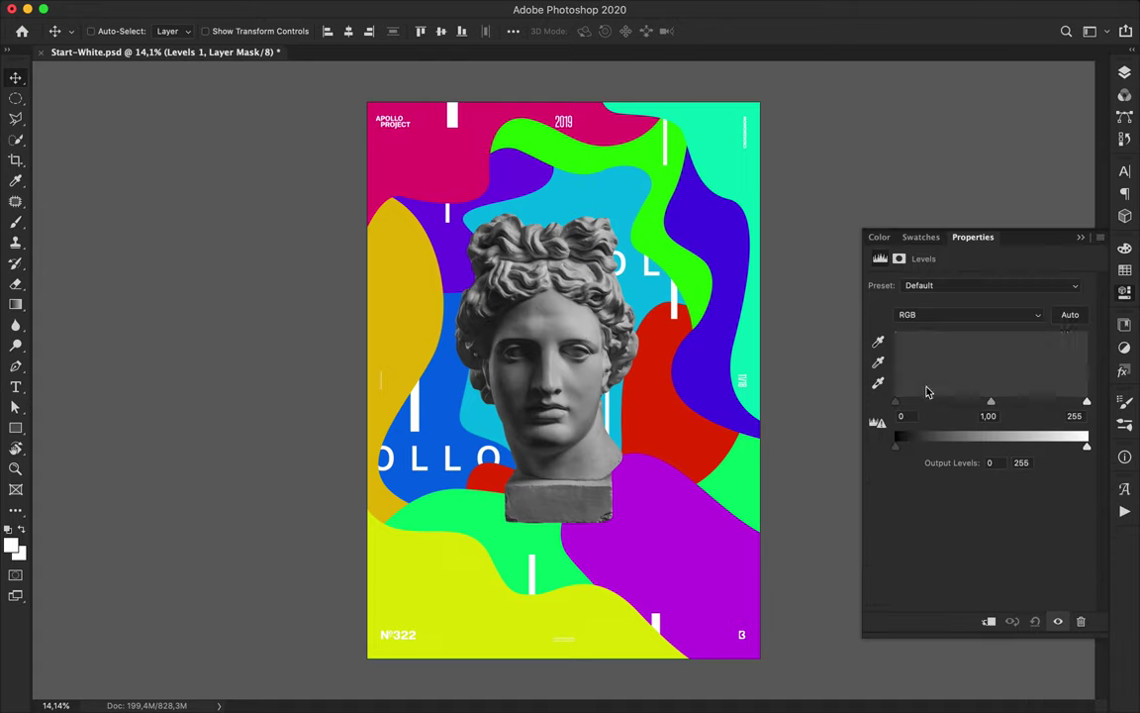
{"action": "left_click_drag", "start_coordinate": [1087, 400], "coordinate": [1043, 402]}
{"action": "left_click_drag", "start_coordinate": [965, 402], "coordinate": [955, 407]}
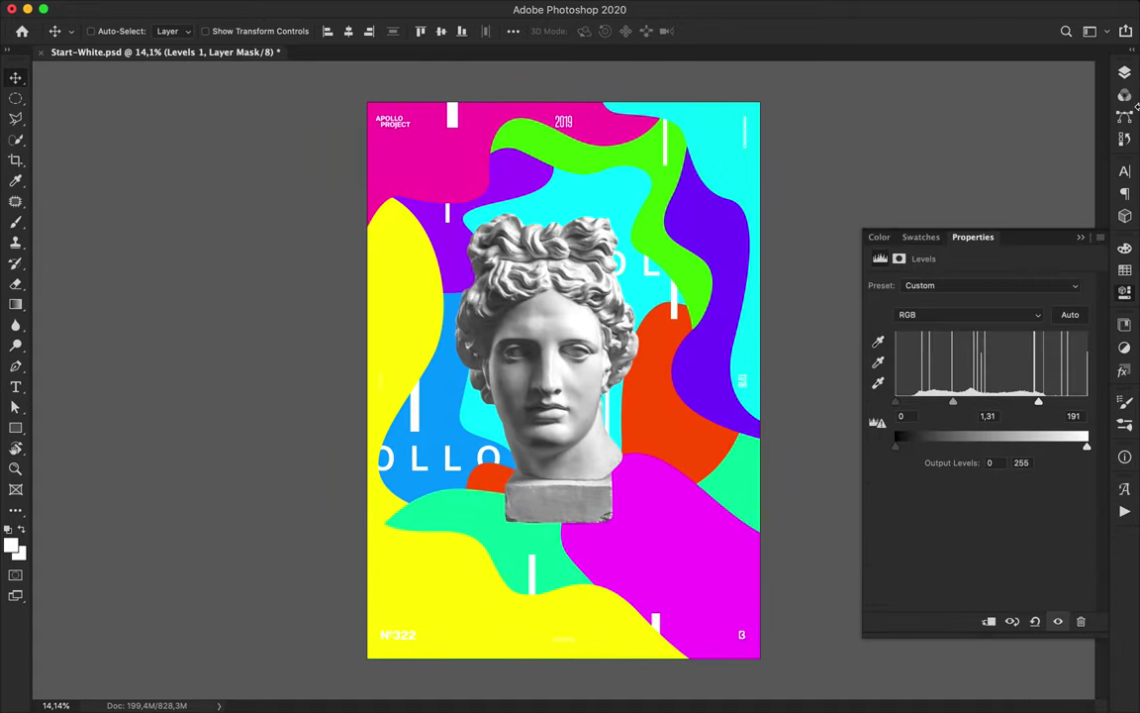
- Clip the Levels adjustment to the statue, then duplicate Calque 1 copie and hide the duplicate as a backup
{"action": "left_click", "coordinate": [1126, 71]}
{"action": "left_click", "coordinate": [1012, 306], "text": "alt"}
{"action": "left_click", "coordinate": [1024, 328]}
{"action": "key", "text": "super+j"}
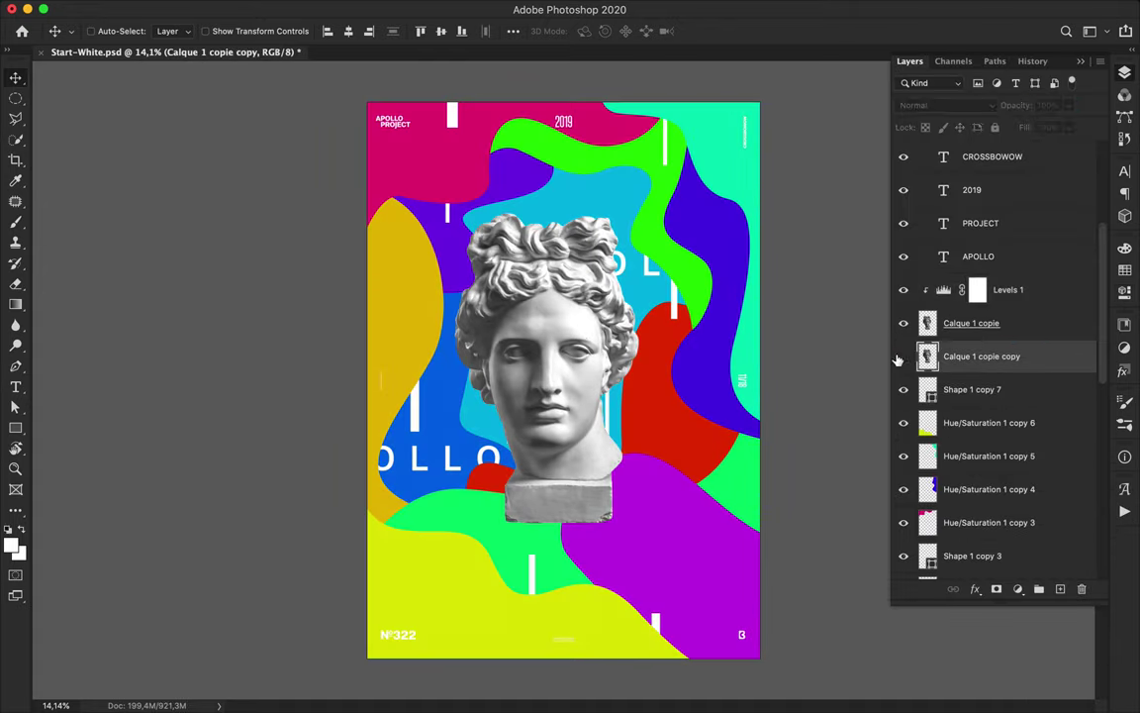
{"action": "left_click", "coordinate": [900, 357]}
- Merge the Levels adjustment with the Calque 1 copie layer
{"action": "left_click", "coordinate": [1029, 327]}
{"action": "left_click", "coordinate": [1026, 283], "text": "shift"}
{"action": "key", "text": "super+e"}
- Outline the statue's right forehead and eye area with the Pen in Path mode and copy it to a new layer
{"action": "key", "text": "l"}
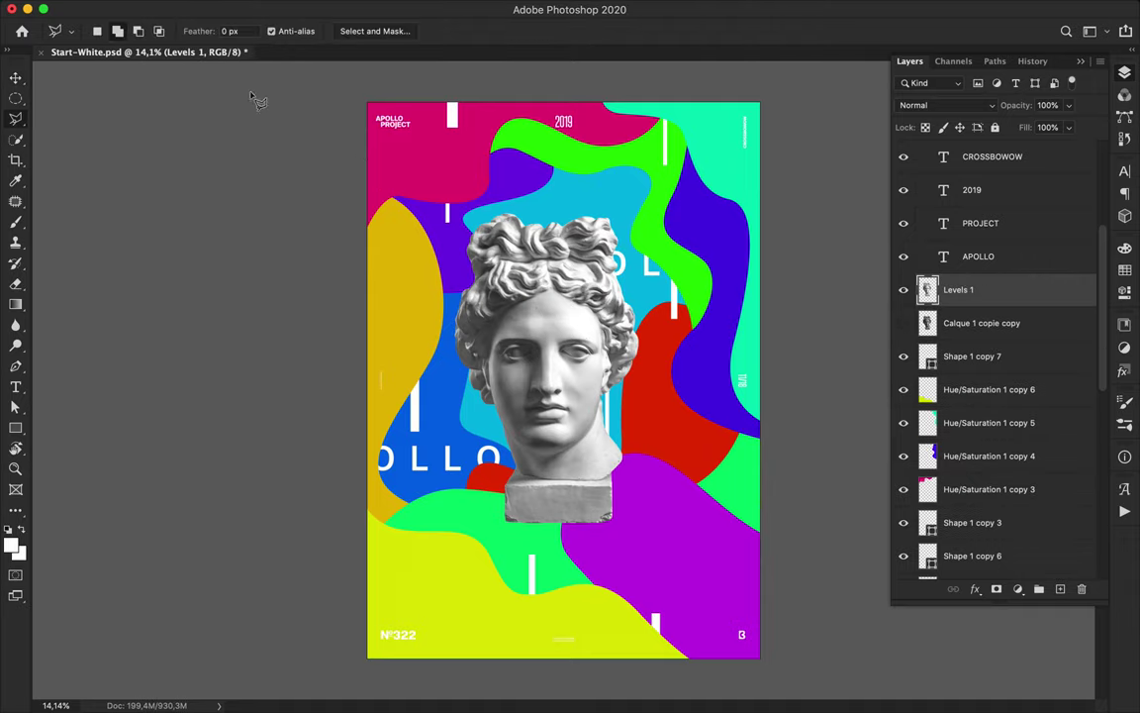
{"action": "key", "text": "p"}
{"action": "left_click", "coordinate": [114, 31]}
{"action": "left_click", "coordinate": [102, 40]}
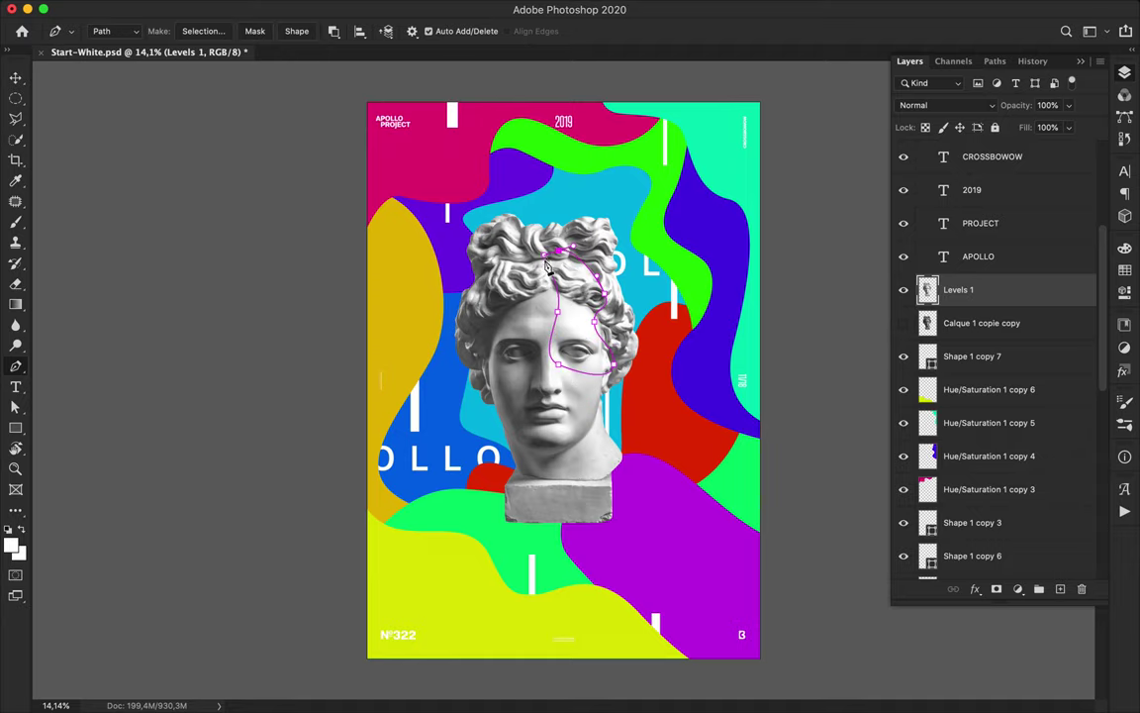
{"action": "left_click", "coordinate": [203, 31]}
{"action": "key", "text": "Return"}
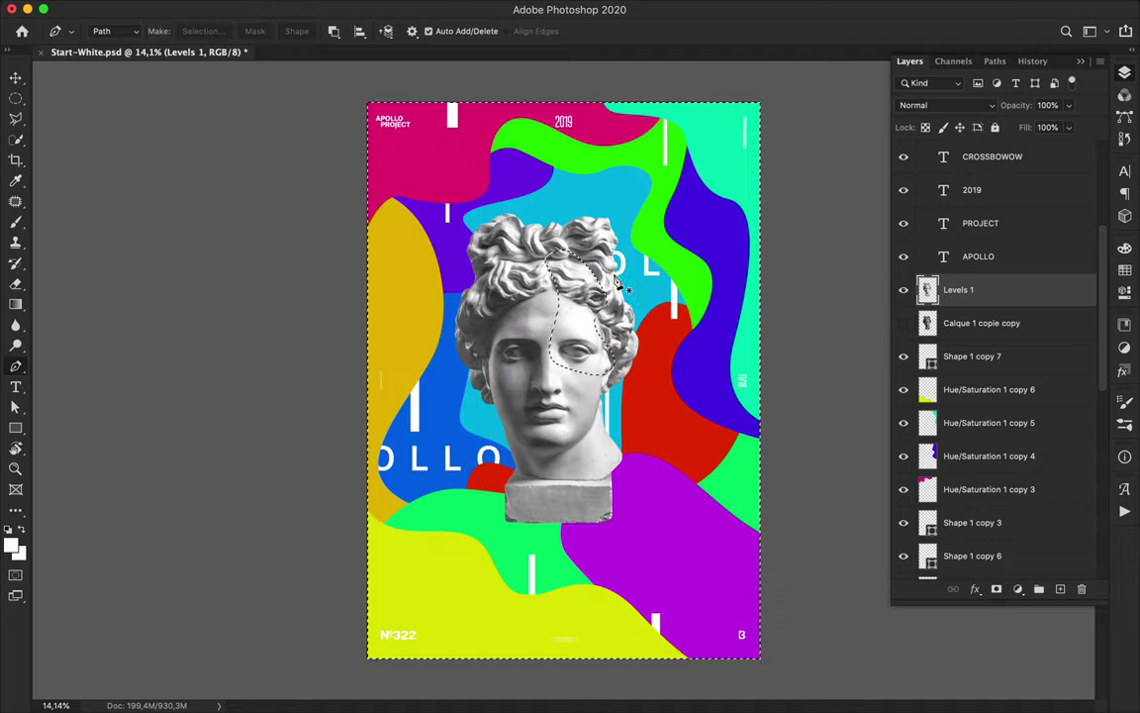
{"action": "key", "text": "ctrl+j"}
- Move the eye fragment to the cyan area's upper right and place its layer below Hue/Saturation 1 copy 9
{"action": "key", "text": "v"}
{"action": "left_click_drag", "start_coordinate": [622, 294], "coordinate": [644, 173]}
{"action": "left_click_drag", "start_coordinate": [930, 287], "coordinate": [990, 580]}
{"action": "mouse_move", "coordinate": [616, 202]}
{"action": "left_mouse_down"}
{"action": "mouse_move", "coordinate": [616, 225]}
{"action": "mouse_move", "coordinate": [626, 222]}
{"action": "left_mouse_up"}
{"action": "left_click_drag", "start_coordinate": [634, 175], "coordinate": [640, 176]}
- Outline the left half of the statue's face with a curved Pen path and copy it to a new layer
{"action": "left_click", "coordinate": [584, 307], "text": "super"}
{"action": "key", "text": "p"}
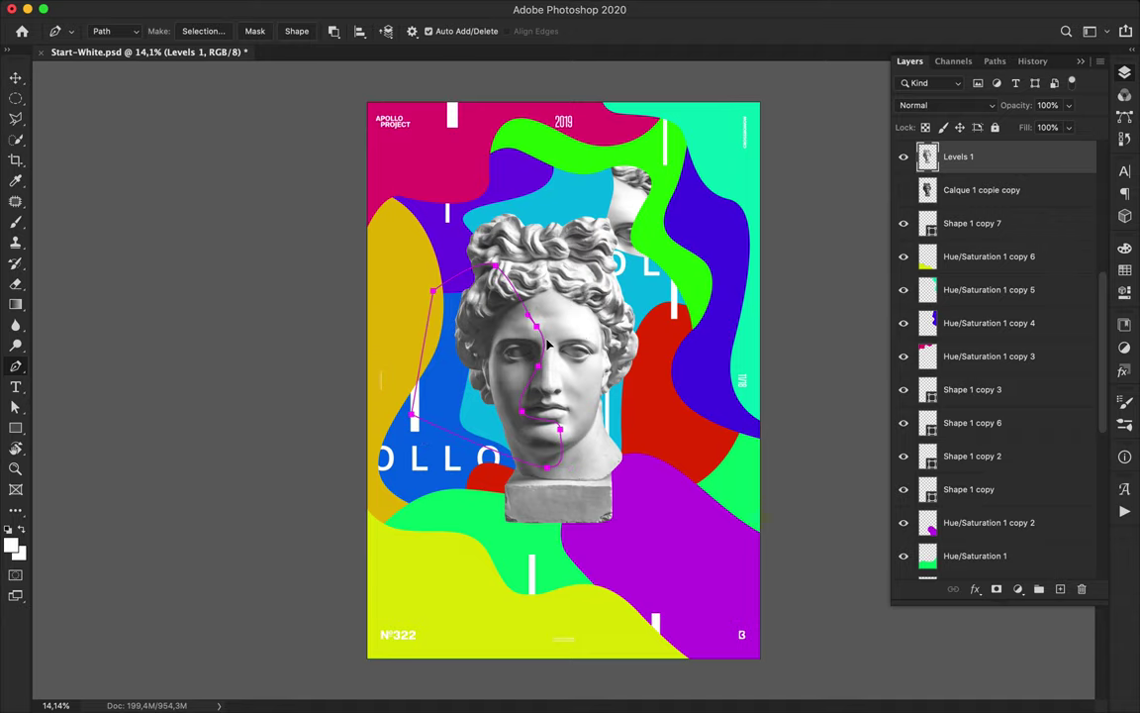
{"action": "left_click", "coordinate": [203, 30]}
{"action": "key", "text": "Return"}
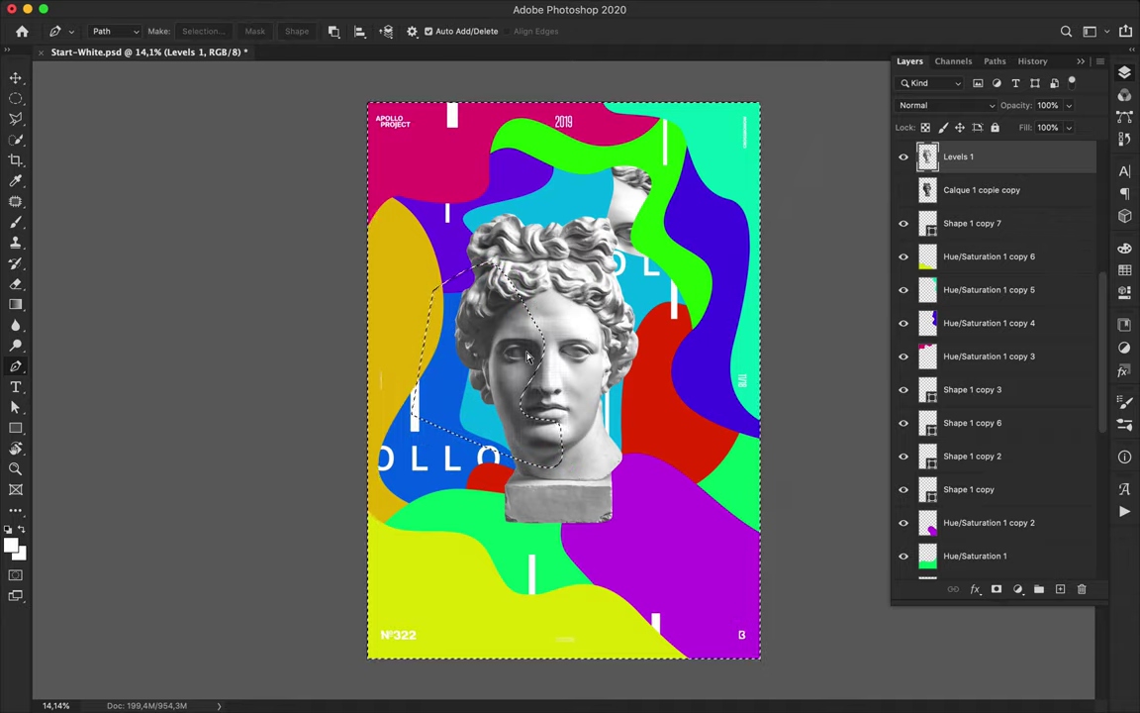
{"action": "key", "text": "ctrl+j"}
- Move the half-face fragment beside the gold shape and place its layer directly below Hue/Saturation 1 copy
{"action": "key", "text": "v"}
{"action": "left_click_drag", "start_coordinate": [528, 356], "coordinate": [450, 322]}
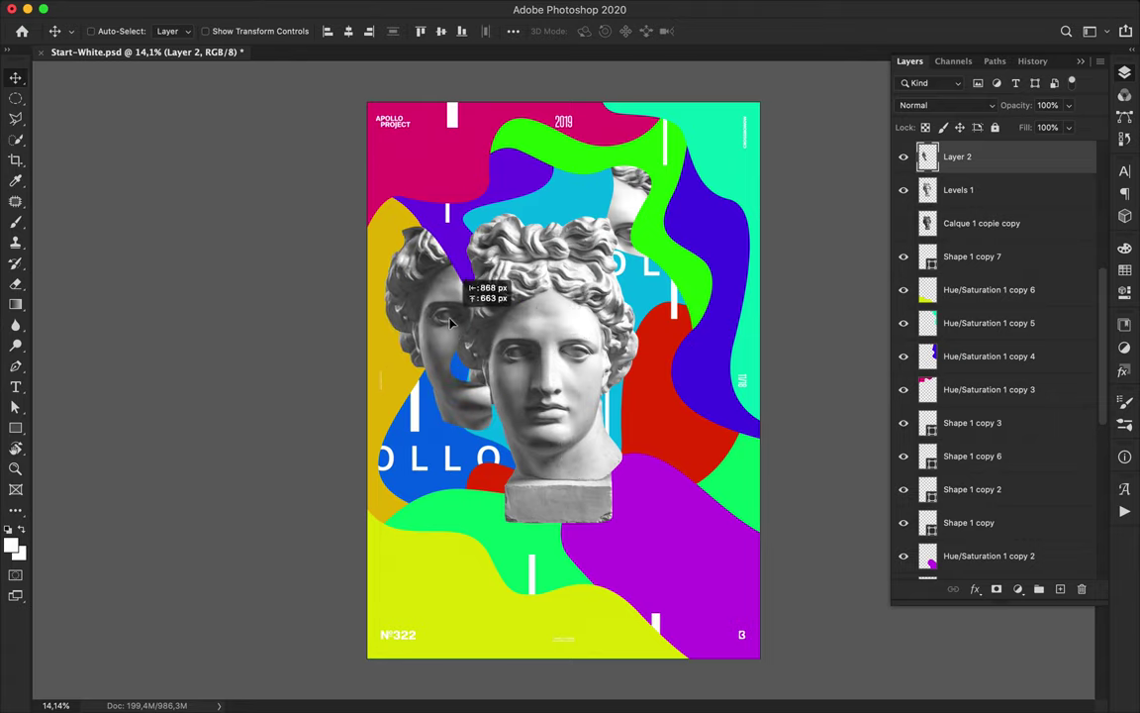
{"action": "left_click_drag", "start_coordinate": [996, 178], "coordinate": [991, 470]}
- Move the full head aside to the right and scale down the half-face fragment behind the gold shape
{"action": "left_click", "coordinate": [513, 314], "text": "super"}
{"action": "left_click_drag", "start_coordinate": [540, 338], "coordinate": [678, 403]}
{"action": "mouse_move", "coordinate": [453, 318]}
{"action": "left_mouse_down"}
{"action": "mouse_move", "coordinate": [465, 319]}
{"action": "mouse_move", "coordinate": [456, 315]}
{"action": "left_mouse_up"}
{"action": "left_click", "coordinate": [456, 318], "text": "super"}
{"action": "key", "text": "super+t"}
{"action": "left_click_drag", "start_coordinate": [440, 427], "coordinate": [484, 430]}
{"action": "key", "text": "Return"}
- Outline the statue's mouth and chin with the Pen, copy them to a new layer and place it on the lower left yellow shape
{"action": "left_click_drag", "start_coordinate": [706, 418], "coordinate": [661, 367]}
{"action": "key", "text": "p"}
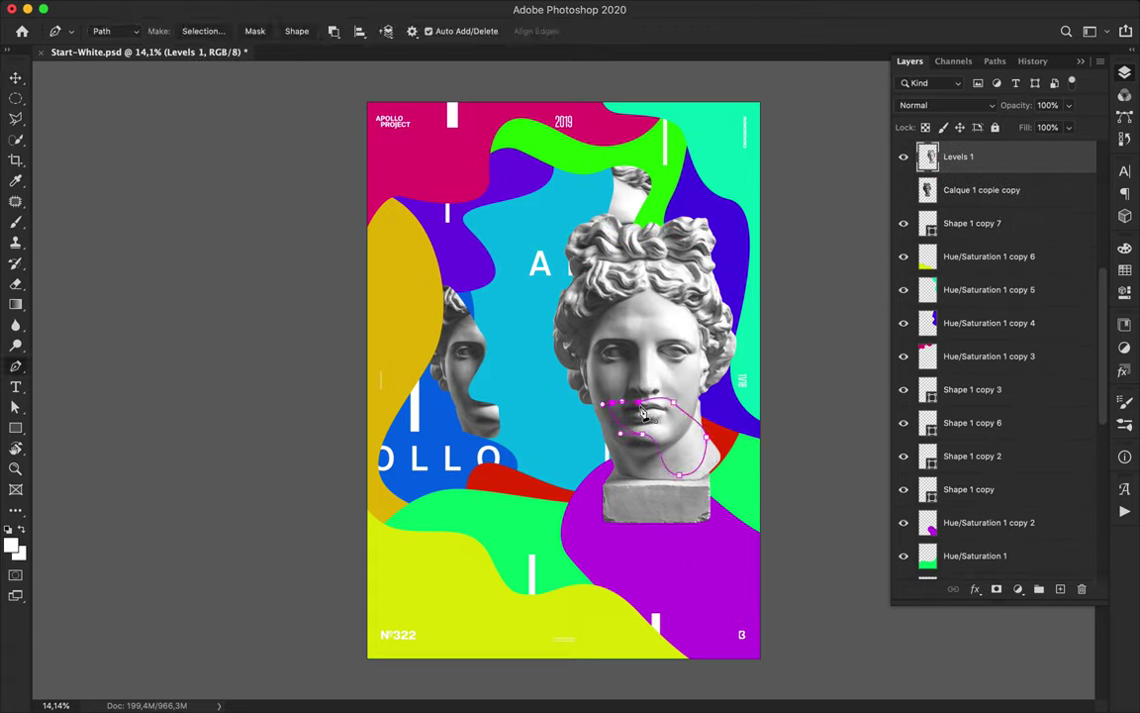
{"action": "left_click", "coordinate": [223, 36]}
{"action": "key", "text": "Return"}
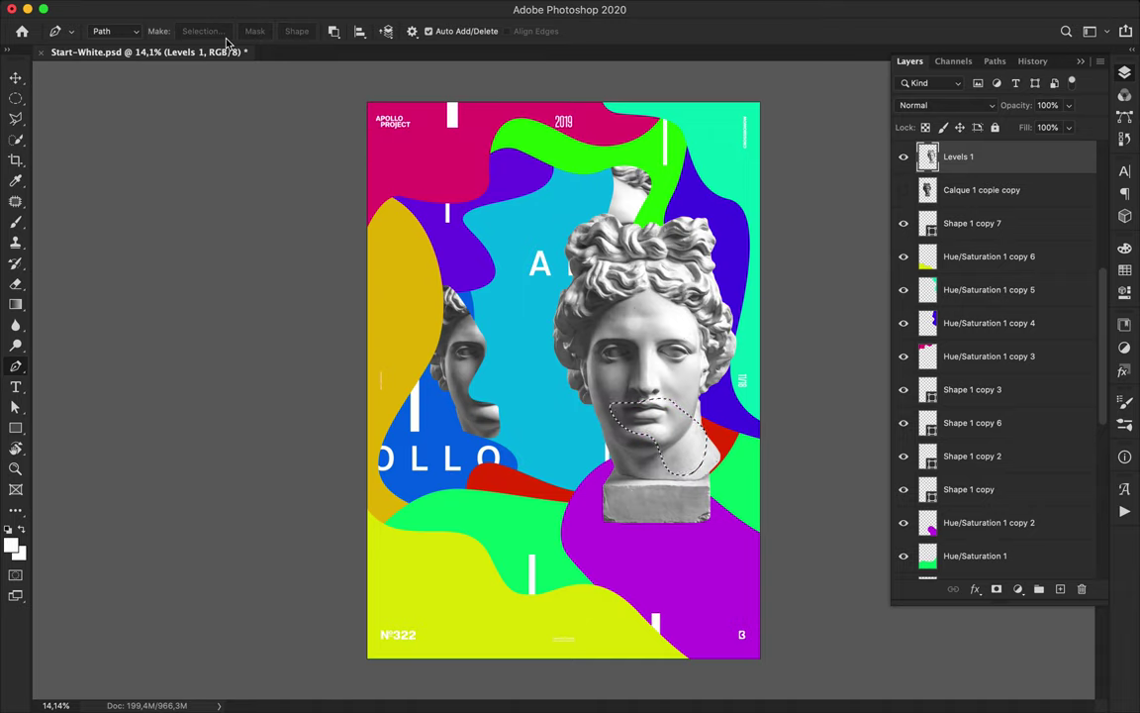
{"action": "key", "text": "super+shift+i"}
{"action": "key", "text": "super+j"}
{"action": "key", "text": "v"}
{"action": "left_click_drag", "start_coordinate": [680, 418], "coordinate": [472, 606]}
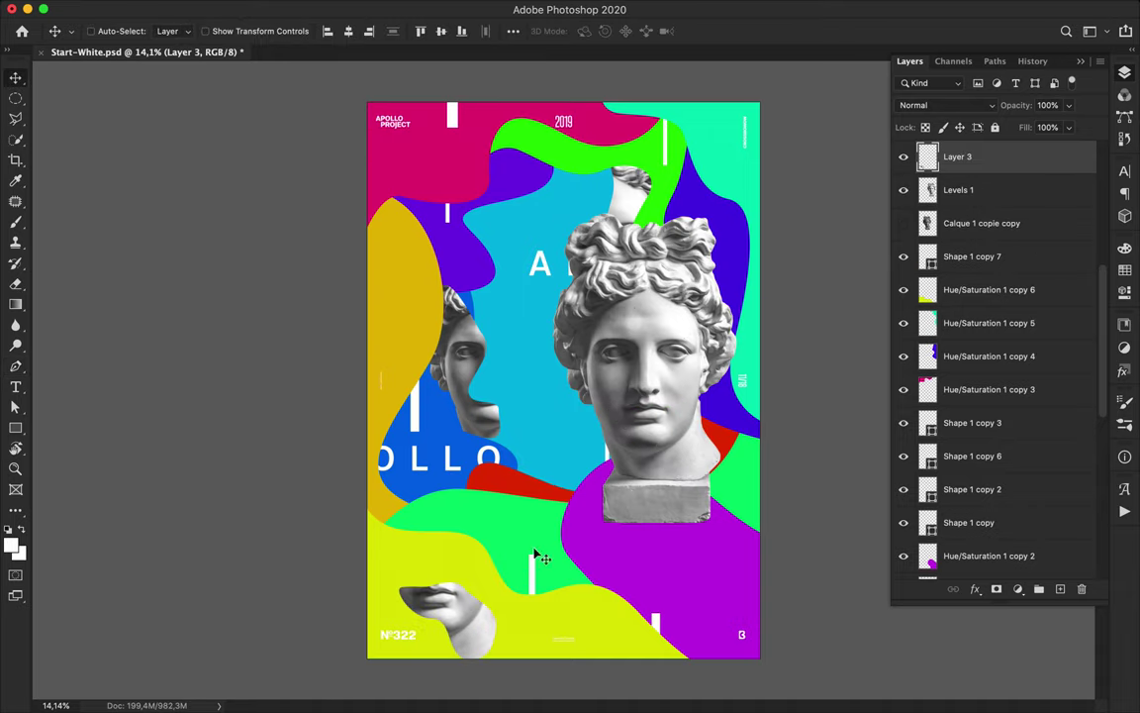
- Outline the statue's upper hair with a Pen path and copy it to a new layer
{"action": "left_click", "coordinate": [666, 381]}
{"action": "key", "text": "l"}
{"action": "key", "text": "p"}
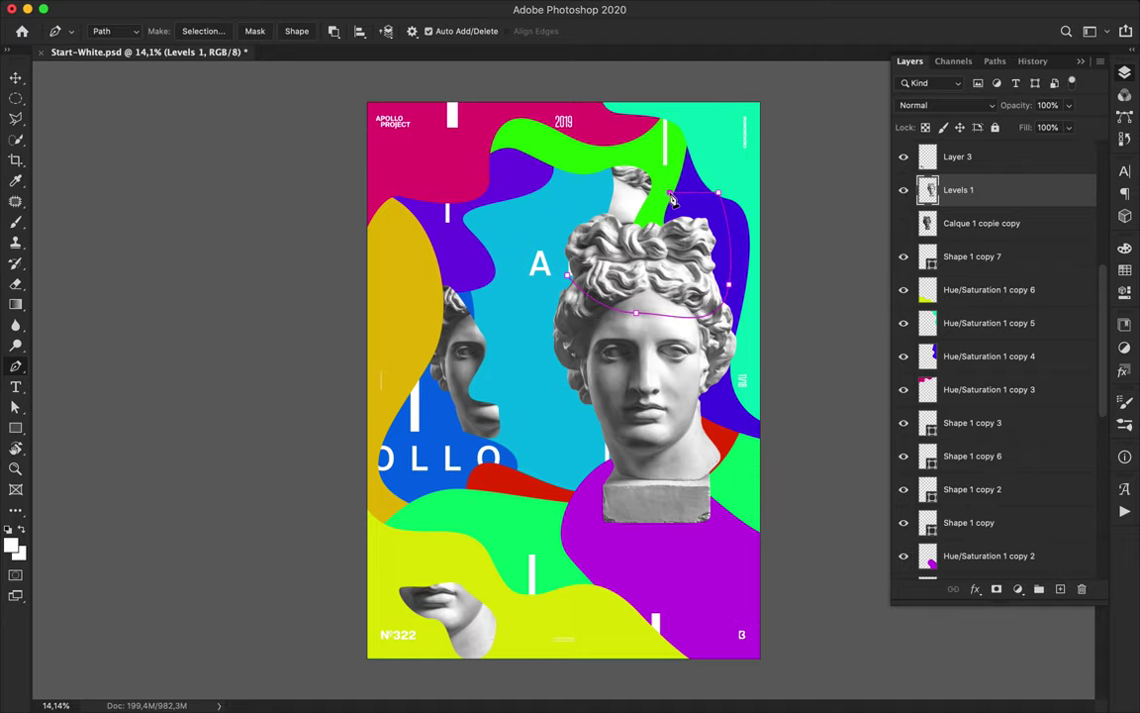
{"action": "left_click", "coordinate": [205, 32]}
{"action": "key", "text": "Return"}
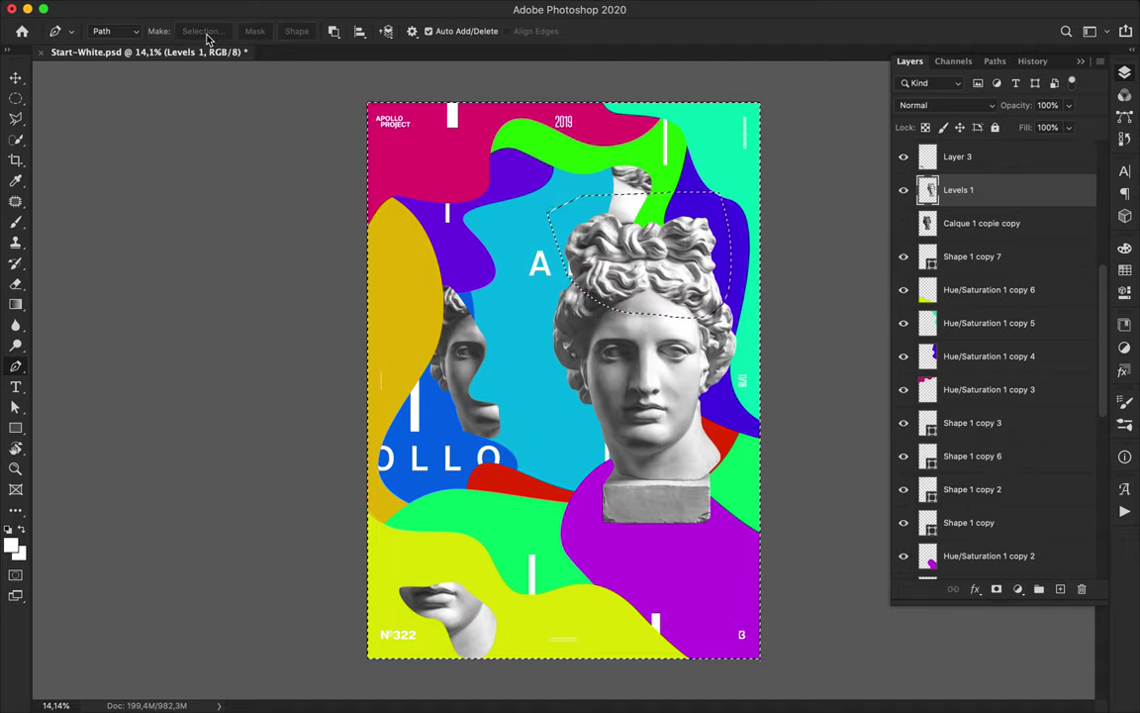
{"action": "key", "text": "super+j"}
- Scale the hair fragment to about 52% and tuck it among the shape layers near the upper left purple shape
{"action": "key", "text": "v"}
{"action": "left_click_drag", "start_coordinate": [690, 259], "coordinate": [486, 223]}
{"action": "key", "text": "super+t"}
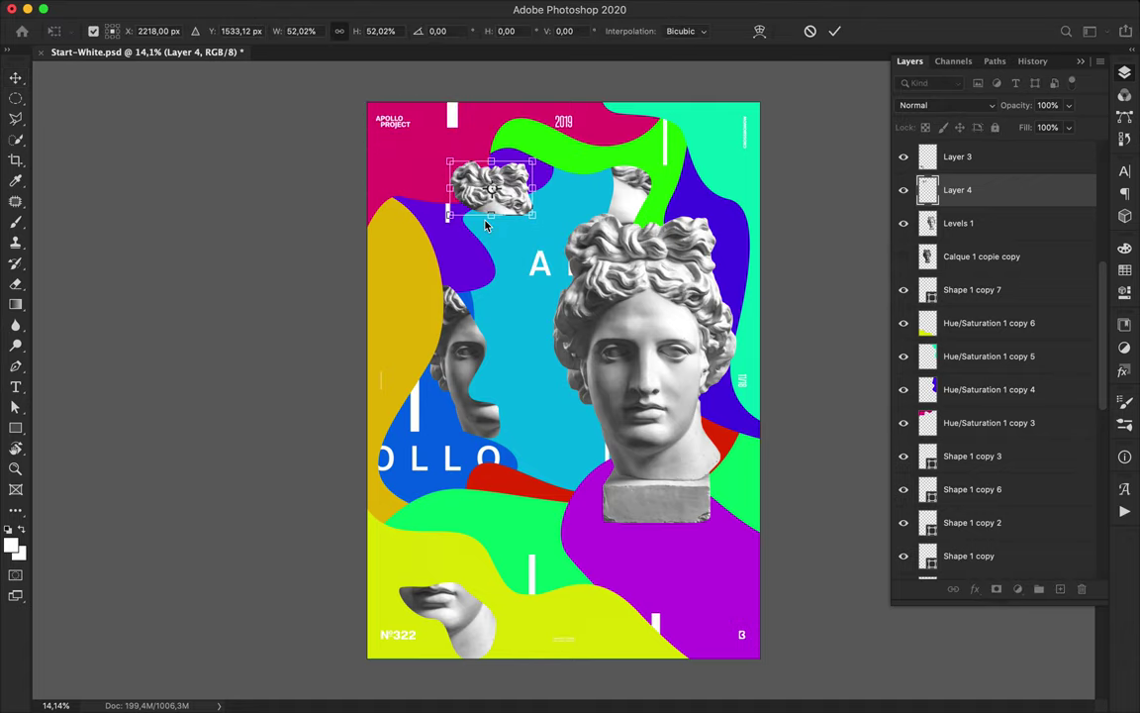
{"action": "key", "text": "Return"}
{"action": "left_click_drag", "start_coordinate": [970, 188], "coordinate": [985, 462]}
{"action": "left_click_drag", "start_coordinate": [441, 213], "coordinate": [491, 247]}
- Move the full head to the left, outline its lower face and neck with the Pen and copy that area to a new layer
{"action": "left_click", "coordinate": [678, 316], "text": "super"}
{"action": "left_click_drag", "start_coordinate": [678, 316], "coordinate": [531, 355]}
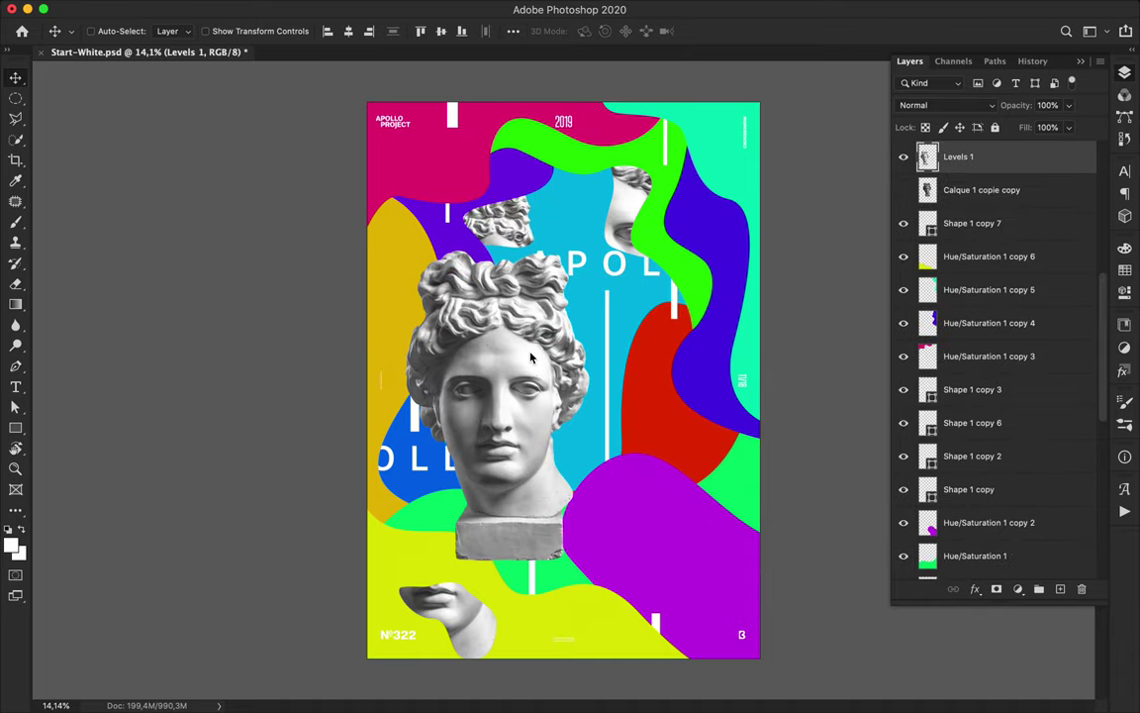
{"action": "key", "text": "p"}
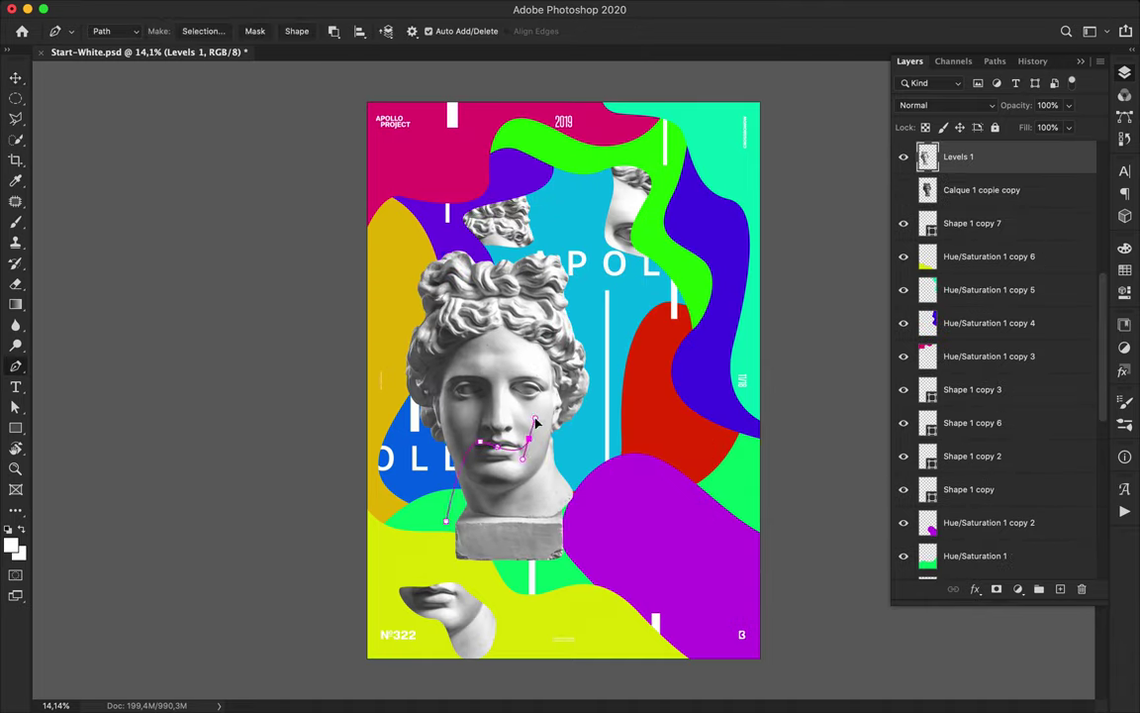
{"action": "left_click", "coordinate": [203, 32]}
{"action": "left_click", "coordinate": [615, 276]}
{"action": "key", "text": "super+shift+i"}
{"action": "key", "text": "super+c"}
{"action": "key", "text": "super+v"}
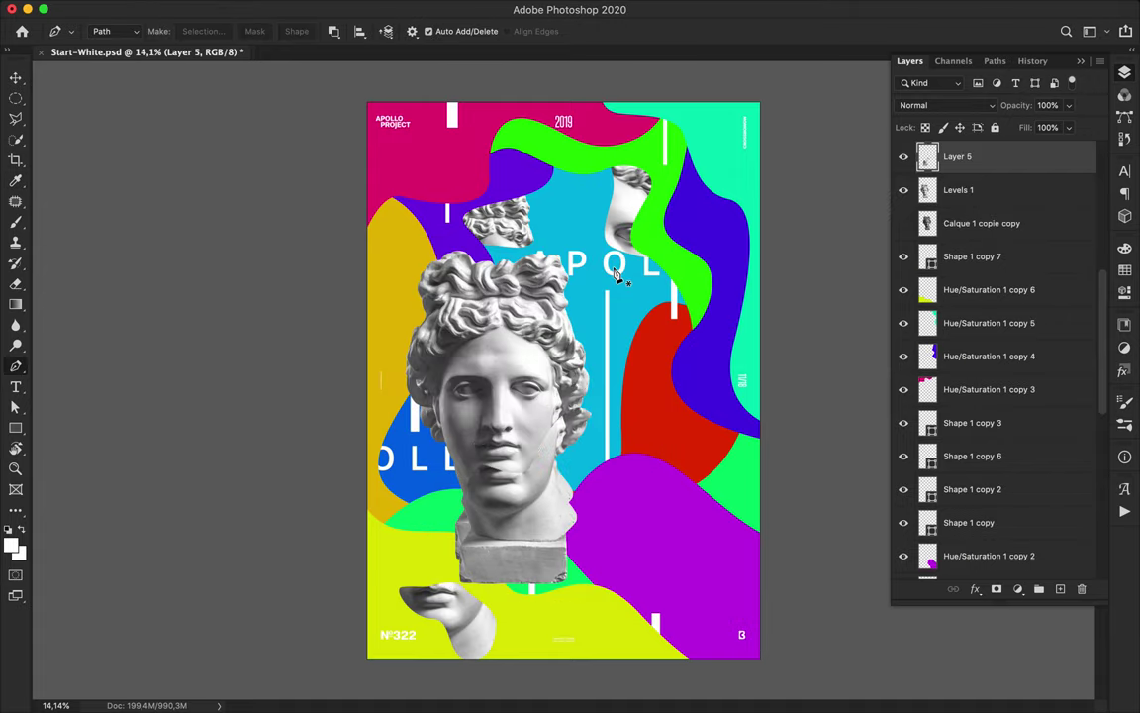
- Place the neck fragment on the lower right purple shape with its layer directly above Hue/Saturation 1 copy 2
{"action": "key", "text": "v"}
{"action": "left_click_drag", "start_coordinate": [549, 522], "coordinate": [713, 624]}
{"action": "left_click_drag", "start_coordinate": [959, 157], "coordinate": [1002, 477]}
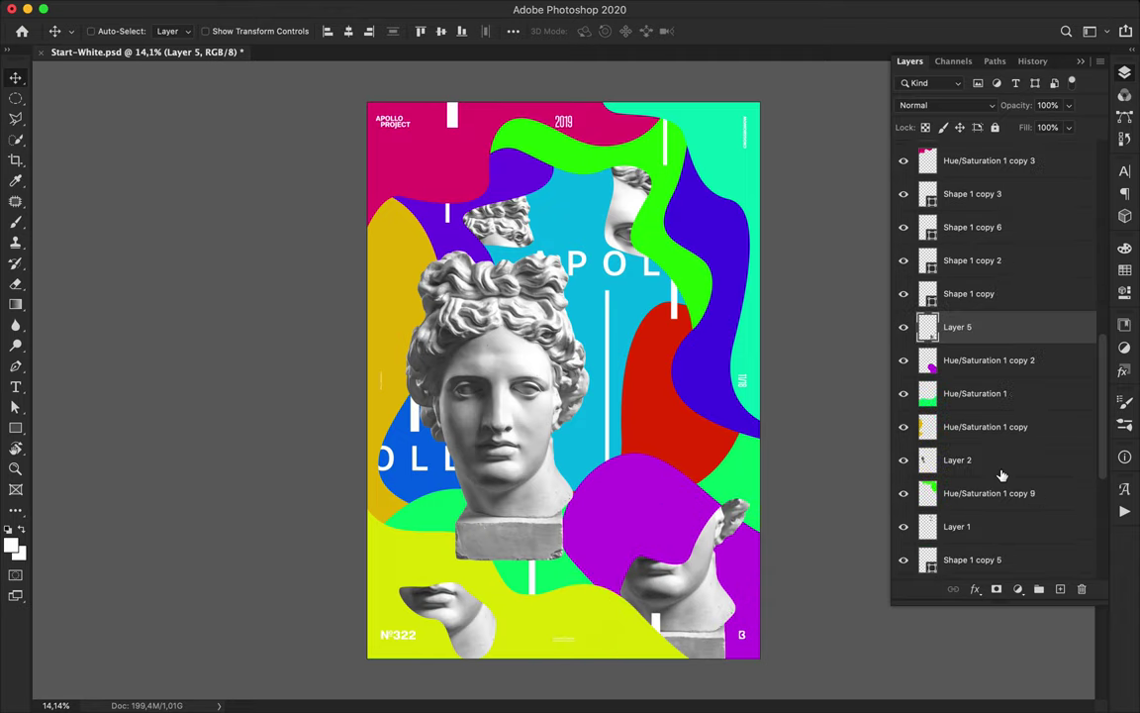
{"action": "left_click_drag", "start_coordinate": [729, 517], "coordinate": [683, 542]}
- Move the full head right, copy its upper left curls to a new layer and place them between the bottom fragments
{"action": "left_click_drag", "start_coordinate": [543, 495], "coordinate": [665, 447]}
{"action": "key", "text": "l"}
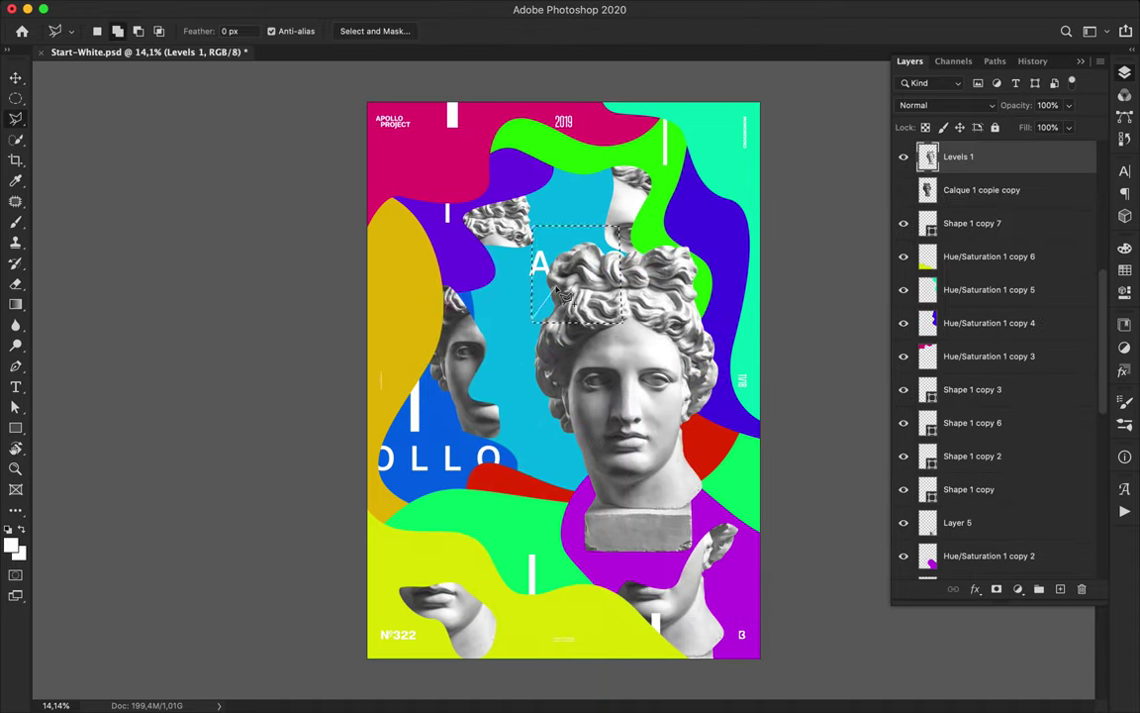
{"action": "key", "text": "v"}
{"action": "key", "text": "super+j"}
{"action": "left_click_drag", "start_coordinate": [585, 294], "coordinate": [577, 572]}
- Tuck the curls layer beneath the purple shape's layer, hide the full head layer Levels 1 and save the document
{"action": "mouse_move", "coordinate": [983, 168]}
{"action": "left_mouse_down"}
{"action": "mouse_move", "coordinate": [990, 594]}
{"action": "mouse_move", "coordinate": [975, 186]}
{"action": "left_mouse_up"}
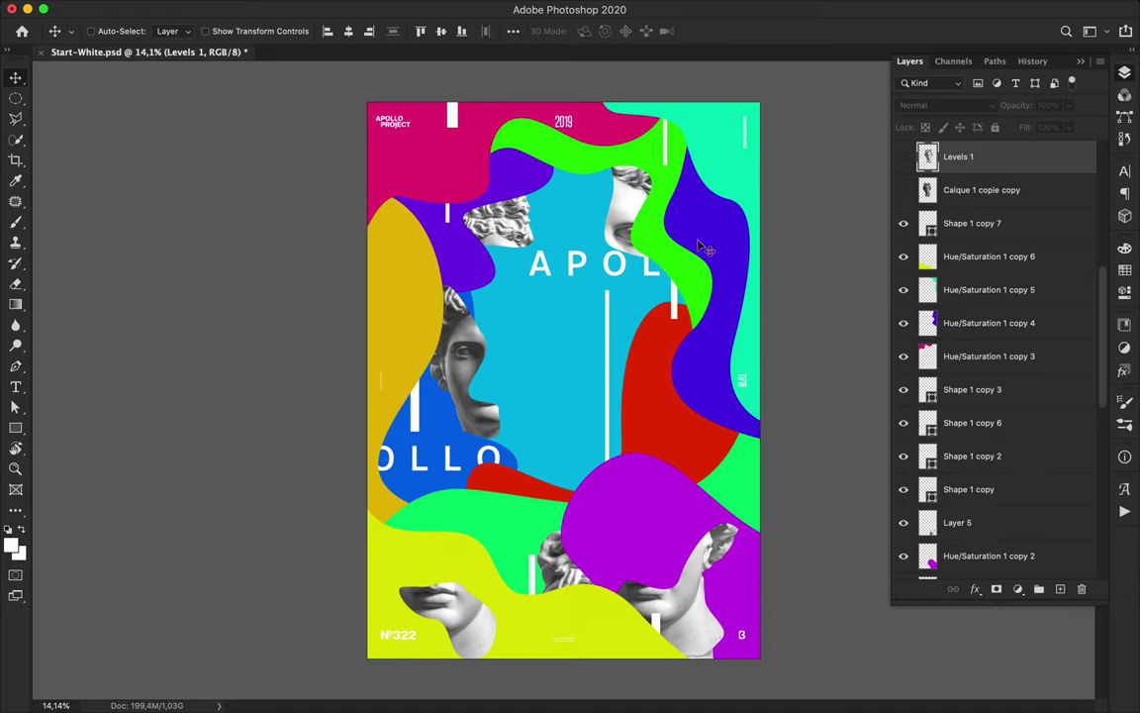
{"action": "key", "text": "super+s"}
{"action": "left_click", "coordinate": [773, 8]}
{"action": "key", "text": "p"}
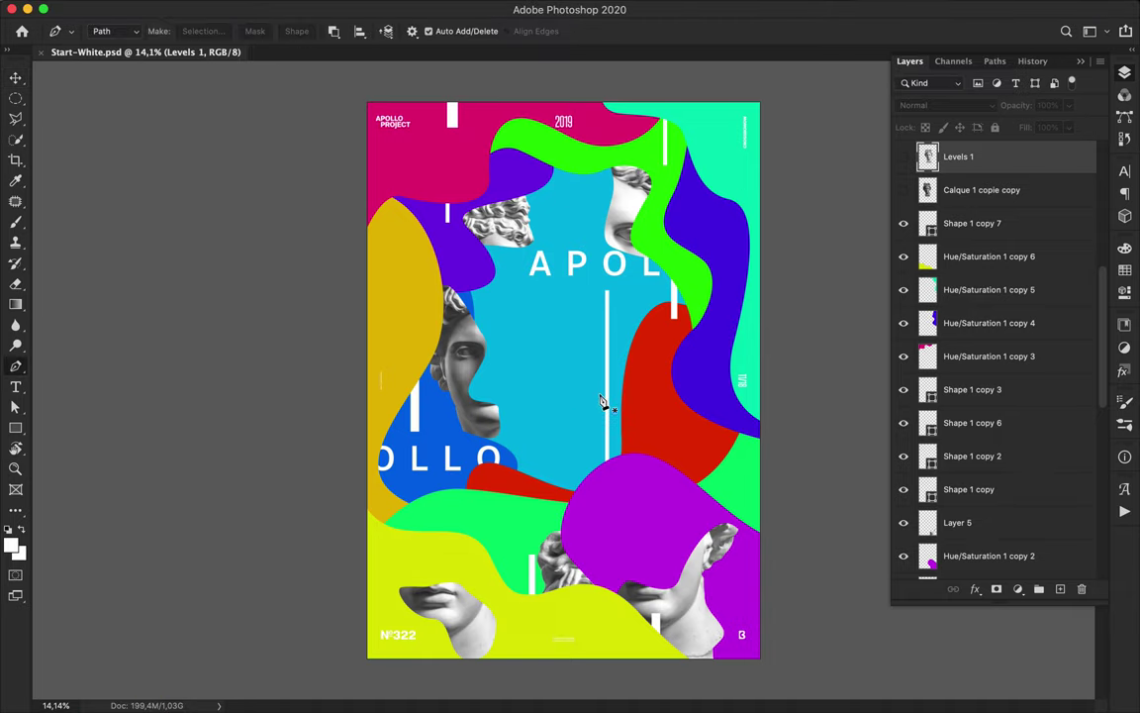
{"action": "key", "text": "v"}
{"action": "key", "text": "a"}
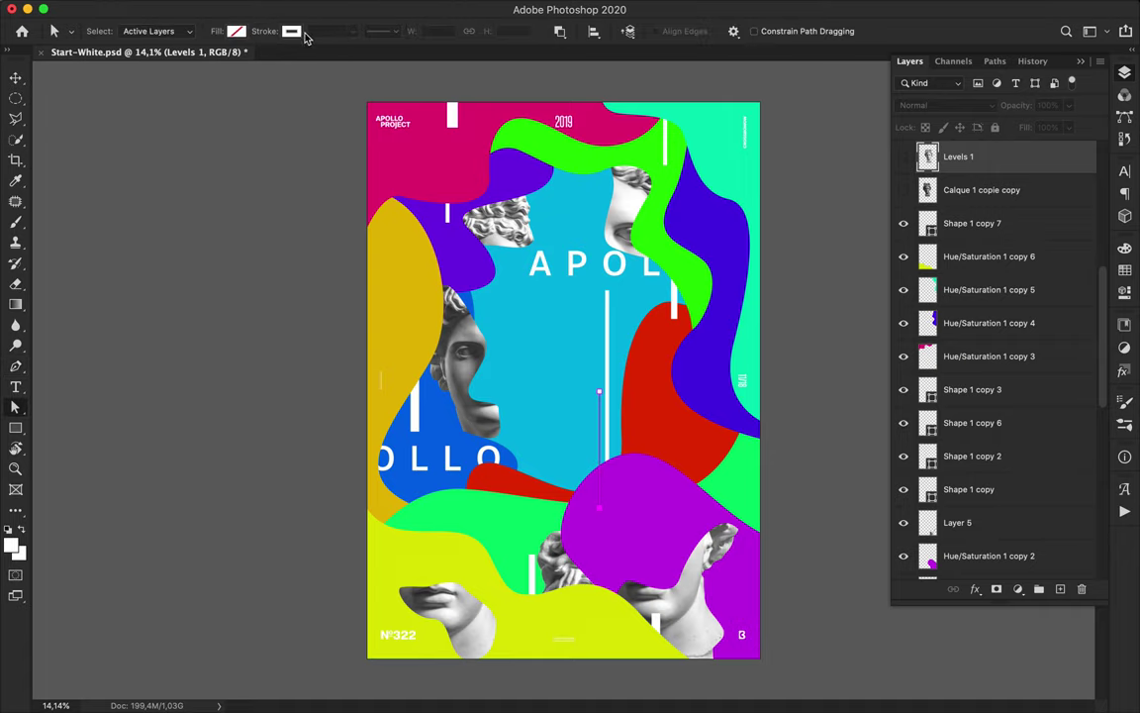
- Draw a vertical line across the large purple shape's upper edge with the Pen in Shape mode
{"action": "key", "text": "p"}
{"action": "left_click", "coordinate": [124, 30]}
{"action": "left_click", "coordinate": [123, 15]}
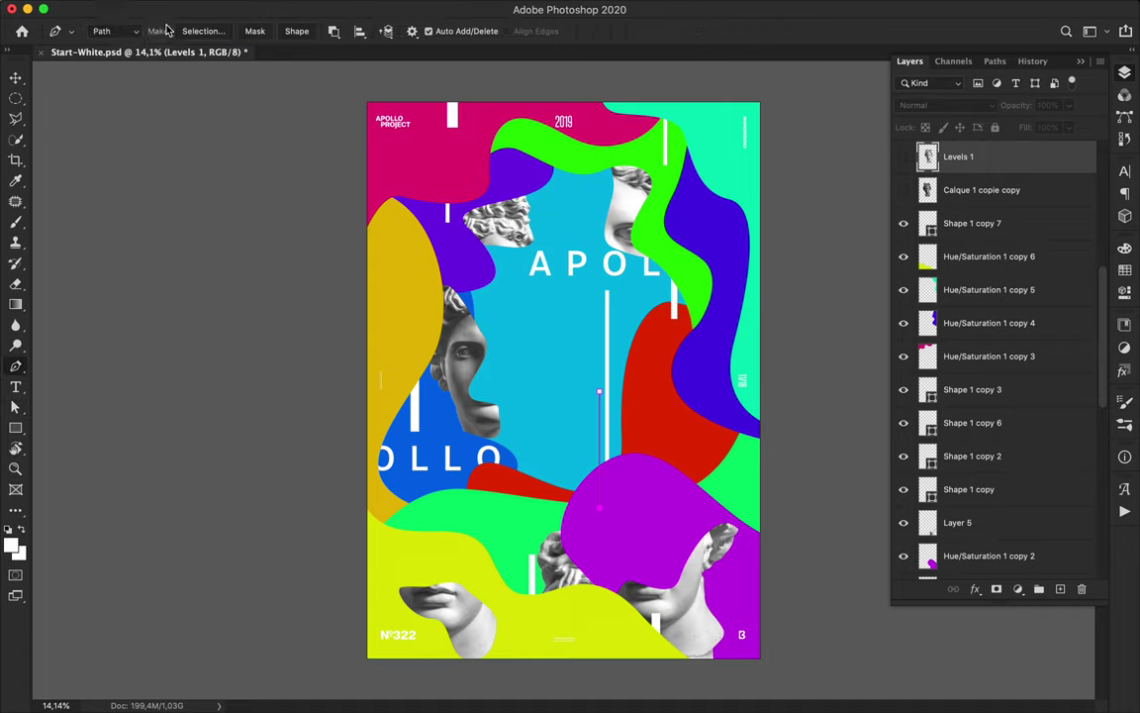
{"action": "left_click_drag", "start_coordinate": [614, 442], "coordinate": [614, 508]}
- Give the new line no fill and a white 7 pt stroke
{"action": "key", "text": "a"}
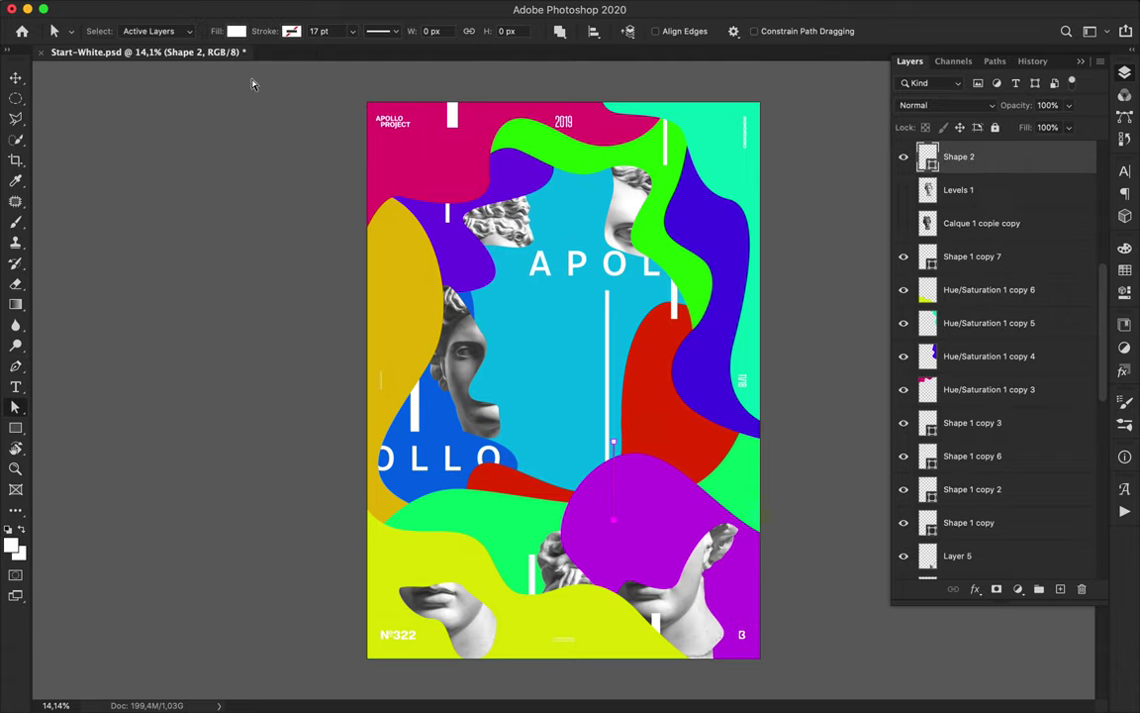
{"action": "left_click", "coordinate": [235, 31]}
{"action": "left_click", "coordinate": [144, 62]}
{"action": "left_click", "coordinate": [291, 30]}
{"action": "left_click", "coordinate": [340, 36]}
{"action": "key", "text": "Return"}
- Duplicate the thin line to the lower left yellow shape, the gold shape and the upper right turquoise shape
{"action": "key", "text": "v"}
{"action": "mouse_move", "coordinate": [609, 510]}
{"action": "left_mouse_down"}
{"action": "mouse_move", "coordinate": [411, 572]}
{"action": "mouse_move", "coordinate": [378, 570]}
{"action": "left_mouse_up"}
{"action": "left_click_drag", "start_coordinate": [384, 556], "coordinate": [726, 212]}
{"action": "key", "text": "a"}
{"action": "key", "text": "v"}
- Duplicate the thin line onto the bottom green shape, lengthen it and place its layer directly below Hue/Saturation 1 copy 4
{"action": "left_click_drag", "start_coordinate": [723, 168], "coordinate": [517, 507]}
{"action": "key", "text": "a"}
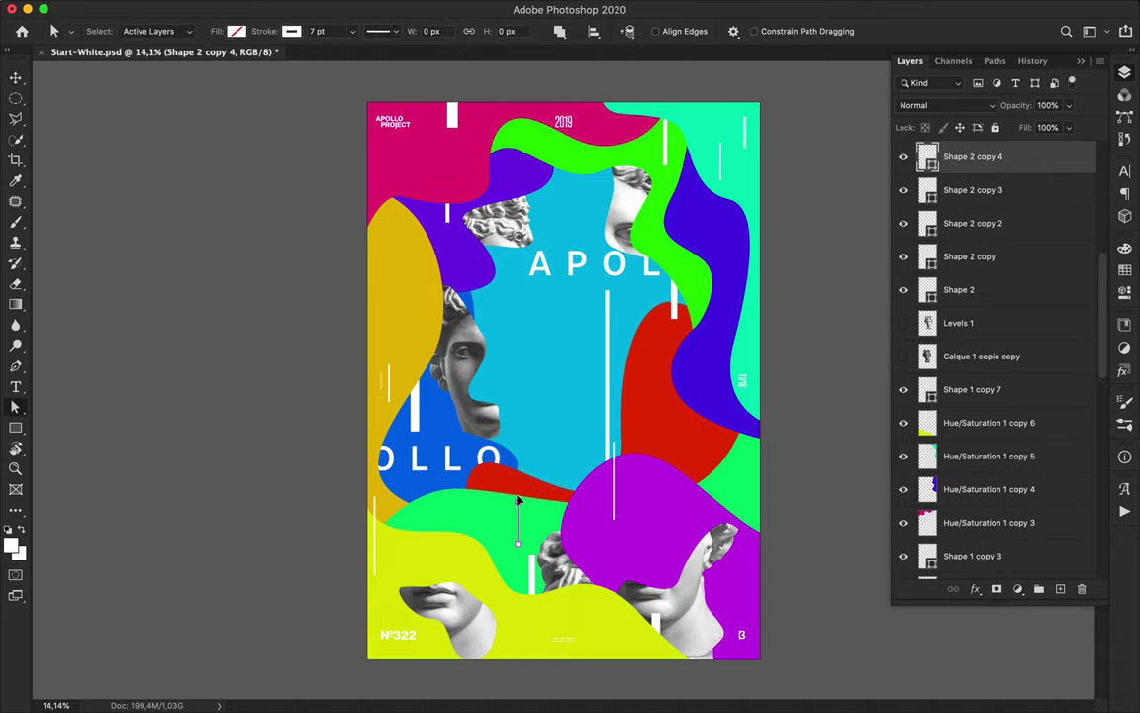
{"action": "left_click_drag", "start_coordinate": [955, 156], "coordinate": [966, 489]}
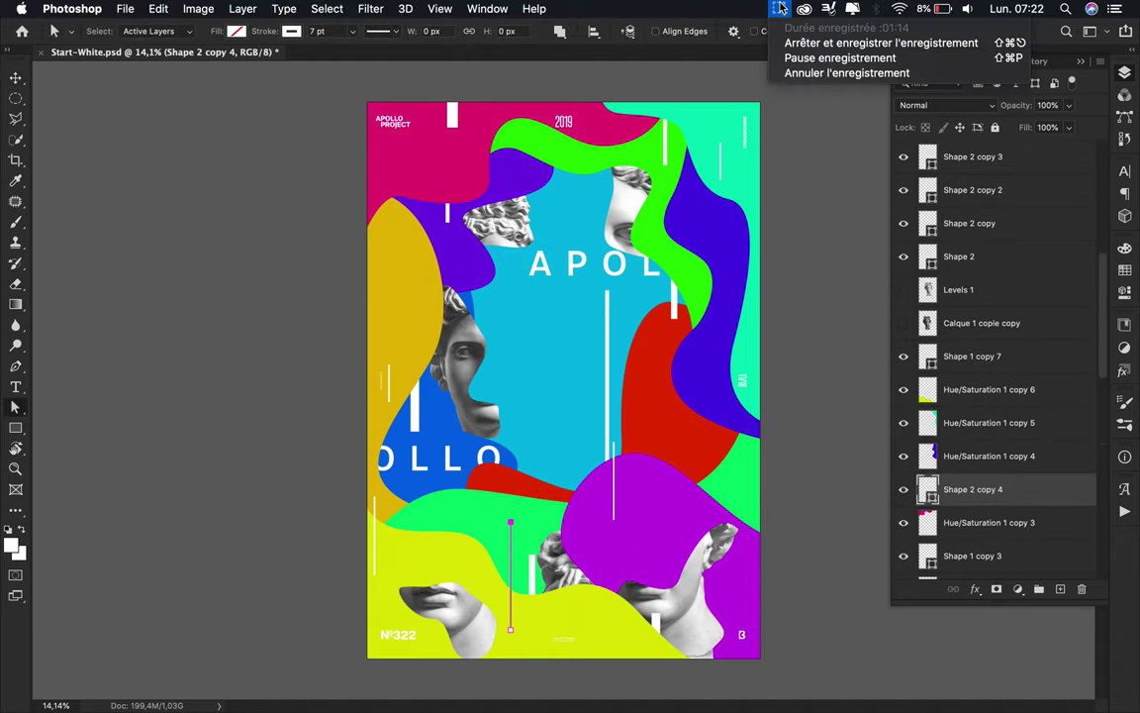
- Duplicate the line onto the red shape, place its layer below Hue/Saturation 1 copy 2 and set its stroke to 4 pt
{"action": "key", "text": "v"}
{"action": "left_click_drag", "start_coordinate": [535, 552], "coordinate": [657, 427]}
{"action": "mouse_move", "coordinate": [967, 466]}
{"action": "left_mouse_down"}
{"action": "mouse_move", "coordinate": [977, 447]}
{"action": "mouse_move", "coordinate": [980, 575]}
{"action": "mouse_move", "coordinate": [975, 461]}
{"action": "left_mouse_up"}
{"action": "type", "text": "a4"}
{"action": "key", "text": "Return"}
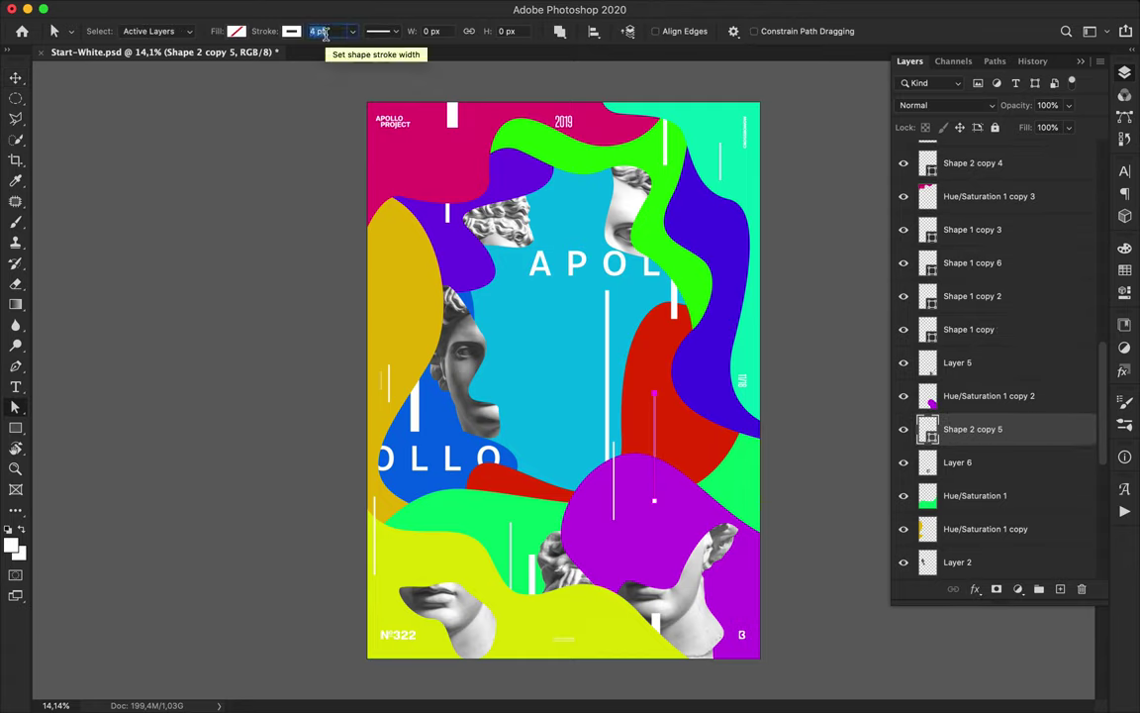
- Duplicate the 4 pt line to the lower right corner, the purple shape and the green shape's upper left edge, layered above Hue/Saturation 1 copy 2
{"action": "key", "text": "v"}
{"action": "left_click_drag", "start_coordinate": [659, 421], "coordinate": [732, 628]}
{"action": "left_click_drag", "start_coordinate": [959, 431], "coordinate": [986, 376]}
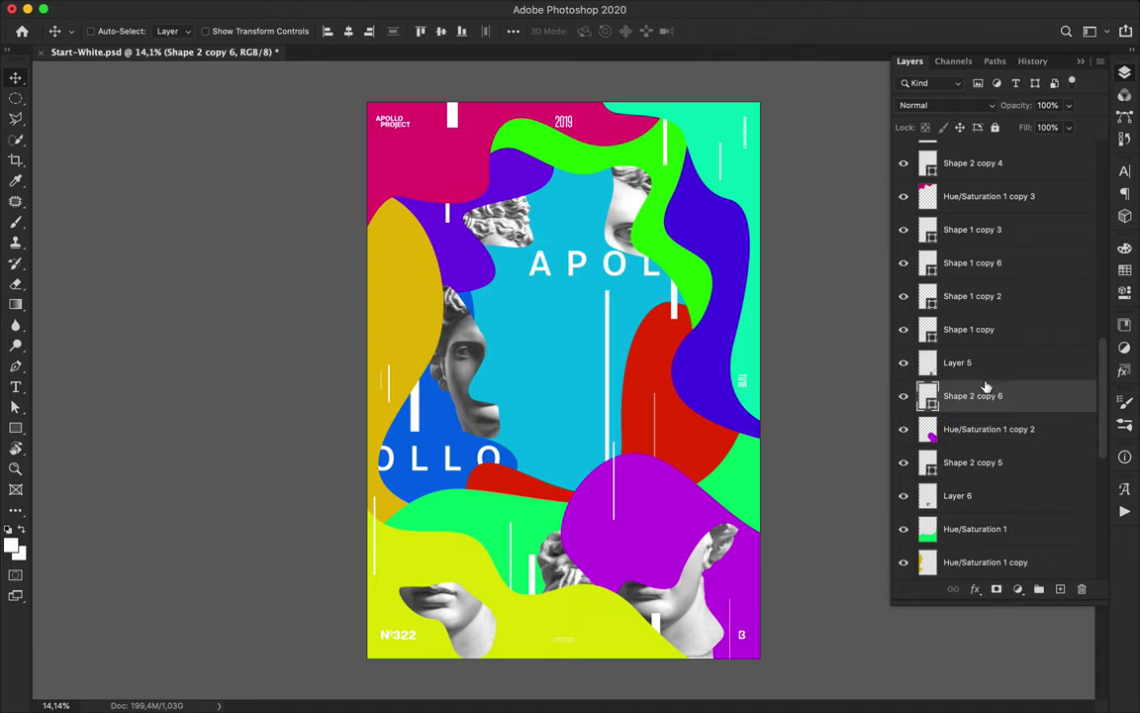
{"action": "left_click_drag", "start_coordinate": [731, 626], "coordinate": [675, 510]}
{"action": "mouse_move", "coordinate": [676, 510]}
{"action": "left_mouse_down"}
{"action": "mouse_move", "coordinate": [678, 529]}
{"action": "mouse_move", "coordinate": [452, 531]}
{"action": "mouse_move", "coordinate": [440, 503]}
{"action": "left_mouse_up"}
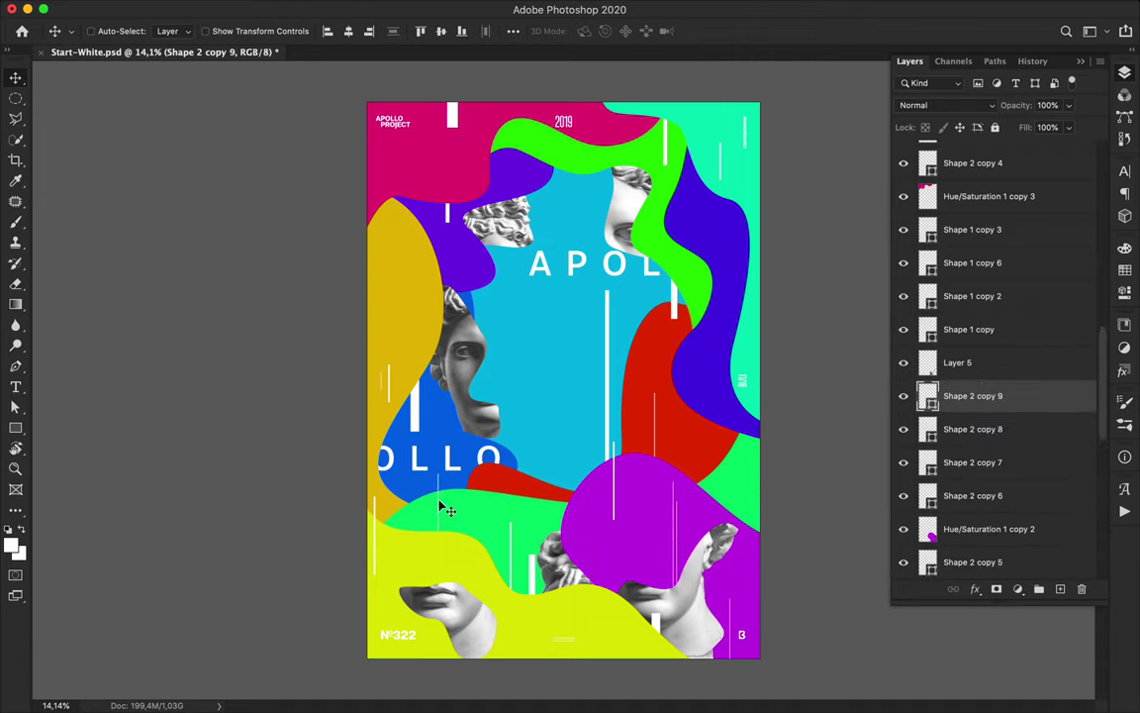
- Widen the stroke of the line at the green shape's upper left edge into a thick bar
{"action": "key", "text": "a"}
{"action": "left_click", "coordinate": [328, 33]}
{"action": "type", "text": "200"}
{"action": "key", "text": "Return"}
- Duplicate the thick bar beneath the upper green band and place its layer directly below Hue/Saturation 1 copy 9
{"action": "key", "text": "v"}
{"action": "mouse_move", "coordinate": [438, 501]}
{"action": "left_mouse_down"}
{"action": "mouse_move", "coordinate": [593, 146]}
{"action": "mouse_move", "coordinate": [572, 147]}
{"action": "left_mouse_up"}
{"action": "left_click_drag", "start_coordinate": [1023, 397], "coordinate": [990, 458]}
{"action": "left_click_drag", "start_coordinate": [1002, 545], "coordinate": [967, 479]}
- Duplicate the bar to the top of the gold shape, move its layer above Hue/Saturation 1 copy 2 and set its stroke to 73 pt
{"action": "left_click_drag", "start_coordinate": [582, 255], "coordinate": [406, 223]}
{"action": "left_click_drag", "start_coordinate": [967, 491], "coordinate": [987, 255]}
{"action": "type", "text": "a"}
{"action": "type", "text": "73"}
{"action": "key", "text": "Return"}
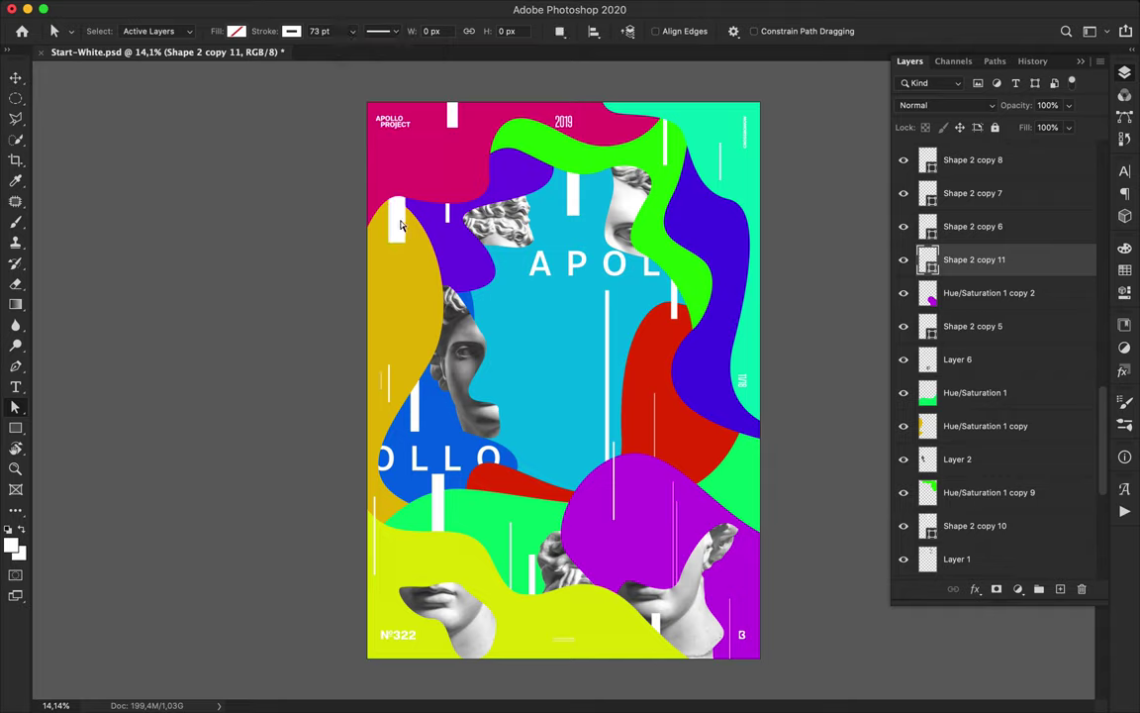
- Duplicate the gold shape's thick bar to the middle of the blue area and set the copy's stroke to 13 pt
{"action": "left_click", "coordinate": [774, 8]}
{"action": "left_click", "coordinate": [804, 46]}
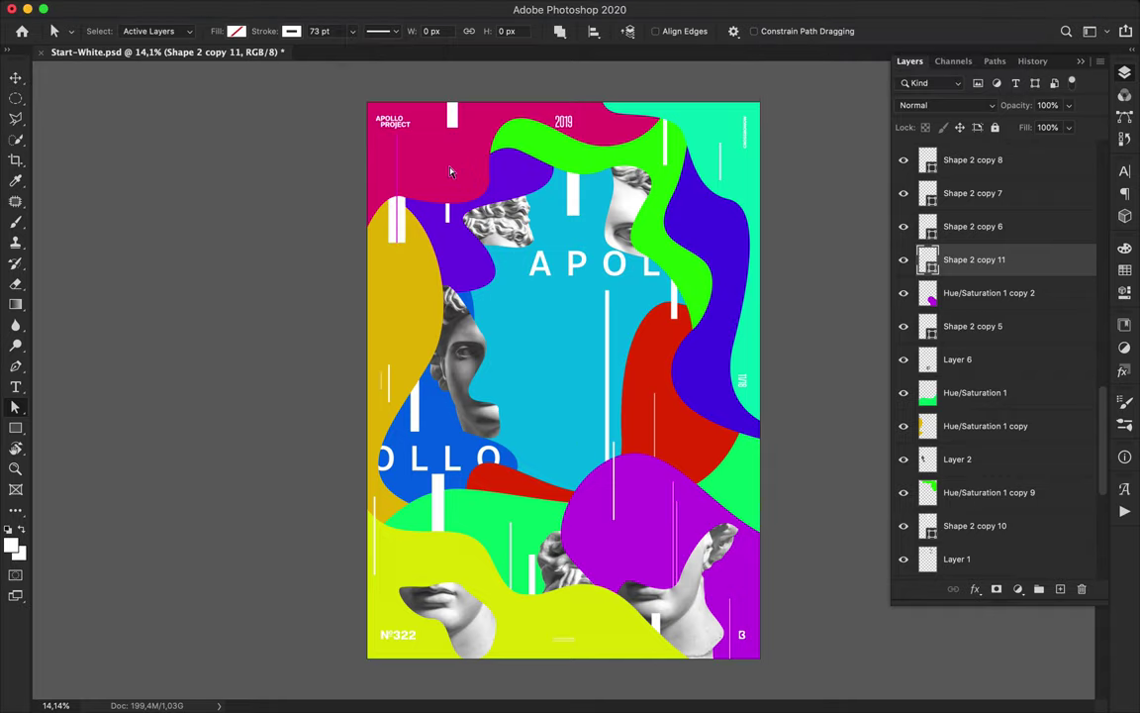
{"action": "left_click_drag", "start_coordinate": [399, 227], "coordinate": [557, 439]}
{"action": "type", "text": "23"}
{"action": "key", "text": "Return"}
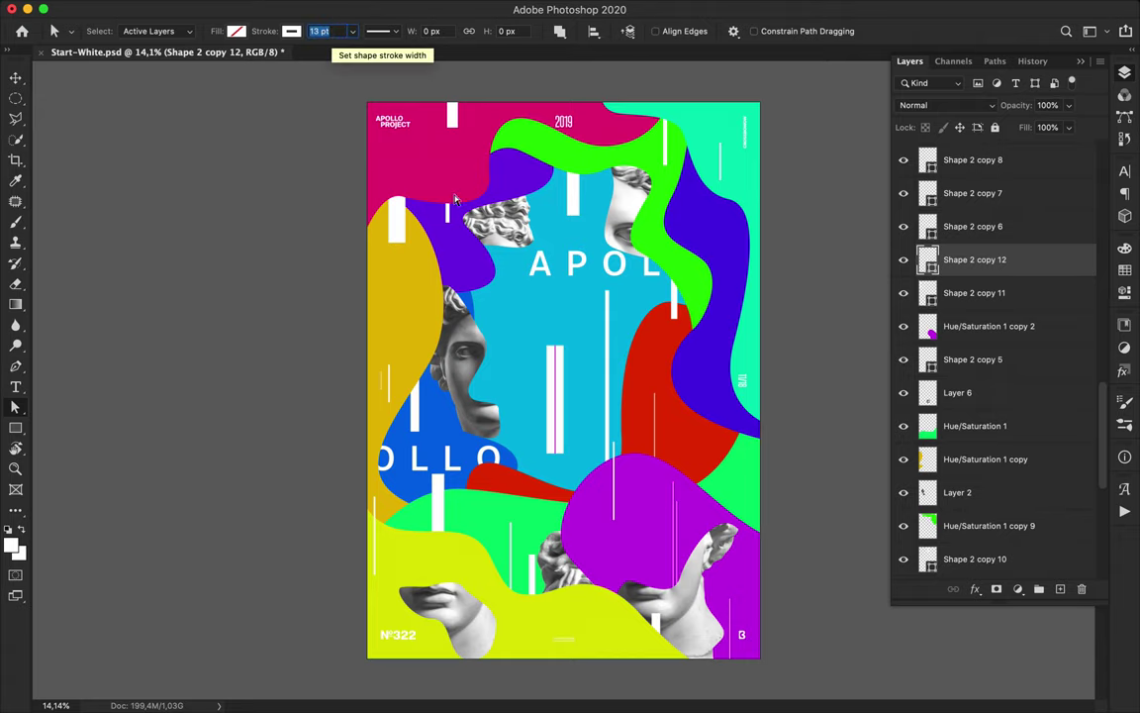
{"action": "left_click", "coordinate": [556, 357]}
{"action": "key", "text": "v"}
{"action": "left_click", "coordinate": [468, 690]}
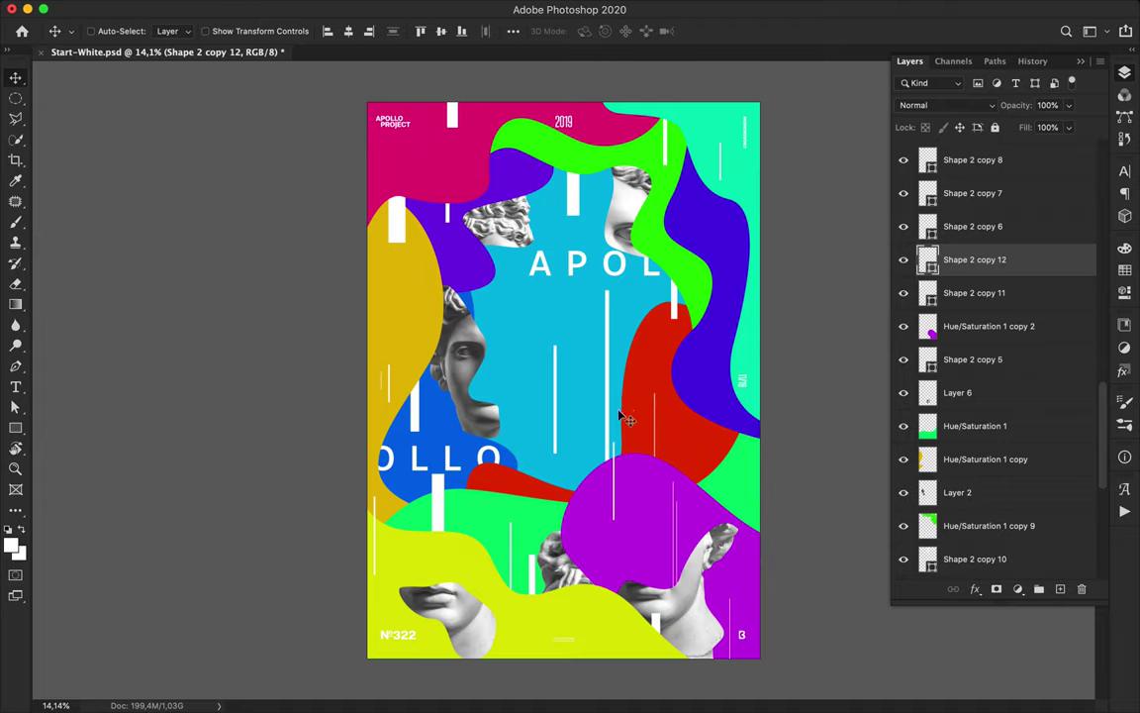
- Duplicate the 13 pt line down over the small red shape and place its layer directly below Hue/Saturation 1 copy 9
{"action": "key", "text": "a"}
{"action": "left_click_drag", "start_coordinate": [555, 408], "coordinate": [542, 502]}
{"action": "left_click_drag", "start_coordinate": [975, 260], "coordinate": [987, 507]}
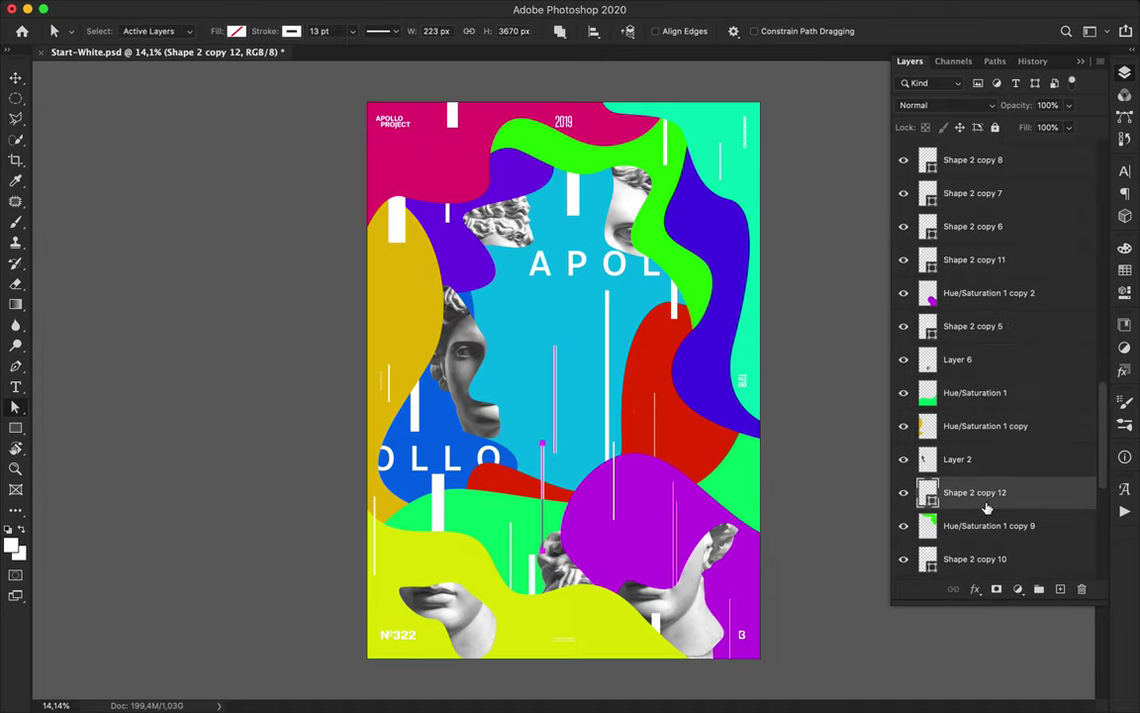
{"action": "key", "text": "v"}
{"action": "left_click_drag", "start_coordinate": [545, 475], "coordinate": [559, 492]}
{"action": "left_click", "coordinate": [558, 430]}
{"action": "left_click", "coordinate": [556, 431]}
{"action": "left_click_drag", "start_coordinate": [555, 432], "coordinate": [654, 387]}
- Lower the long white line toward the purple shape and duplicate it to the upper violet shape, layered directly above Hue/Saturation 1 copy 7
{"action": "left_click", "coordinate": [606, 376], "text": "super"}
{"action": "key", "text": "super+t"}
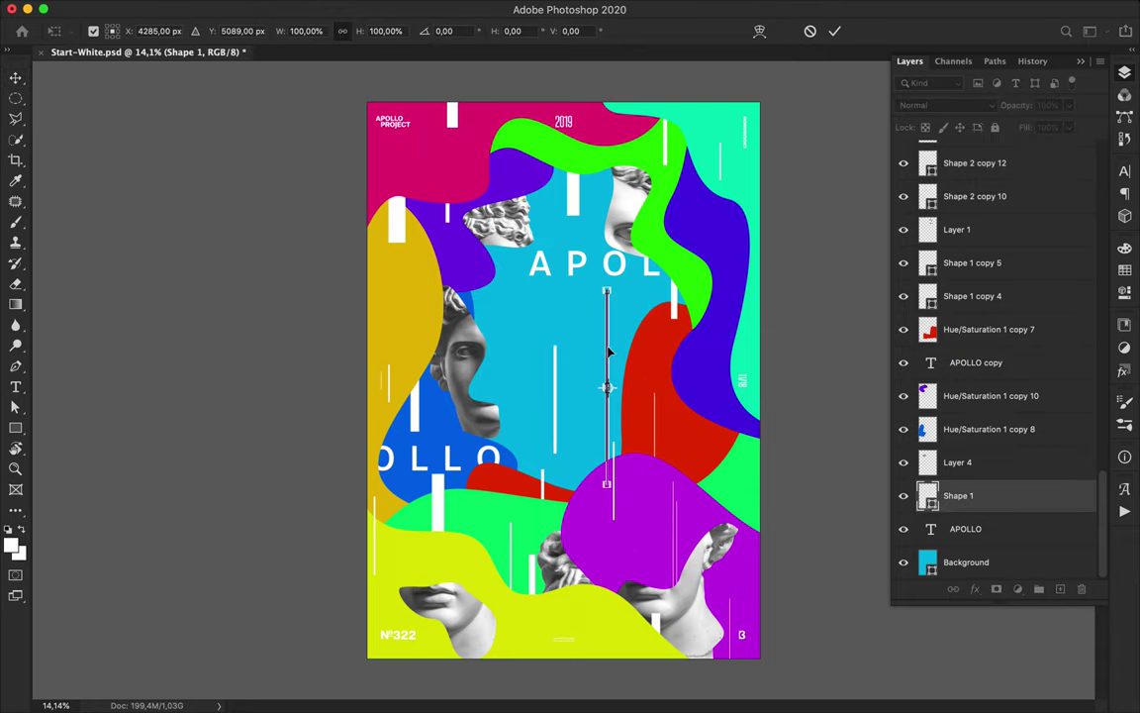
{"action": "key", "text": "Return"}
{"action": "key", "text": "a"}
{"action": "left_click_drag", "start_coordinate": [614, 402], "coordinate": [511, 182]}
{"action": "key", "text": "v"}
{"action": "left_click_drag", "start_coordinate": [975, 495], "coordinate": [950, 313]}
{"action": "left_click_drag", "start_coordinate": [514, 207], "coordinate": [508, 167]}
- Thicken the stroke of the line copy on the upper violet shape to 25 pt
{"action": "key", "text": "a"}
{"action": "key", "text": "Up"}
{"action": "key", "text": "Up"}
{"action": "key", "text": "Up"}
{"action": "key", "text": "Up"}
{"action": "key", "text": "Up"}
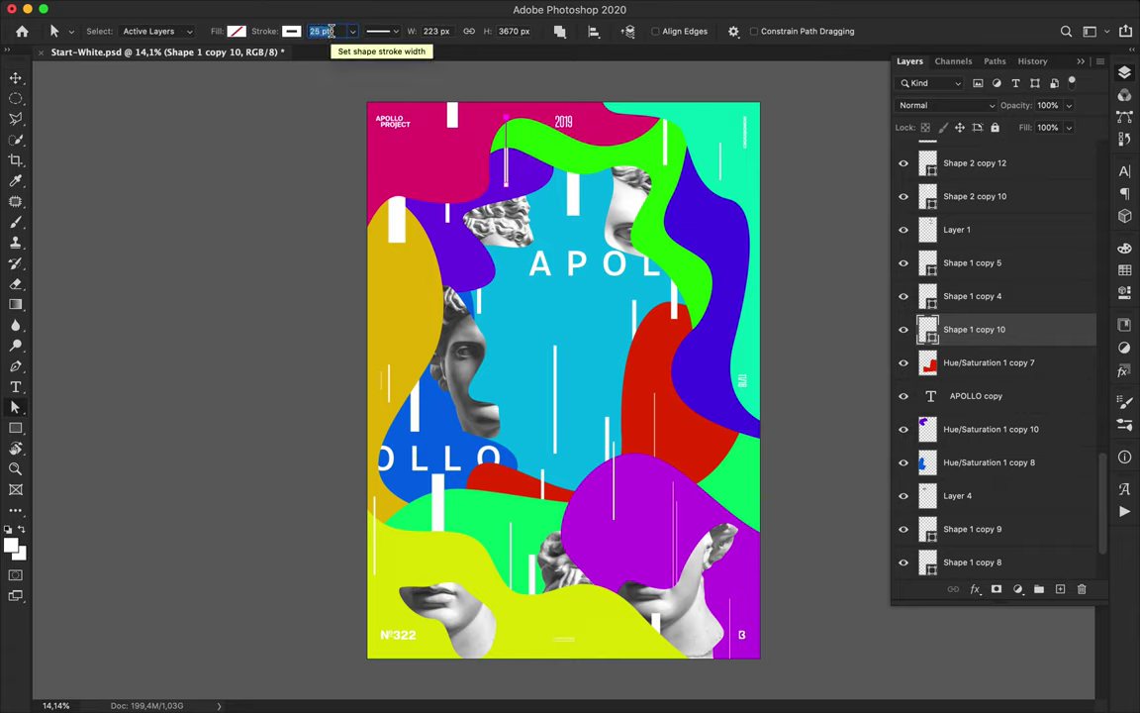
- Duplicate the 25 pt bar to the upper turquoise shape, the purple shape's upper right edge and the gold shape, layered above Hue/Saturation 1 copy 6
{"action": "key", "text": "v"}
{"action": "left_click_drag", "start_coordinate": [511, 171], "coordinate": [717, 129]}
{"action": "left_click_drag", "start_coordinate": [1032, 315], "coordinate": [980, 220]}
{"action": "left_click_drag", "start_coordinate": [720, 132], "coordinate": [406, 320]}
{"action": "key", "text": "a"}
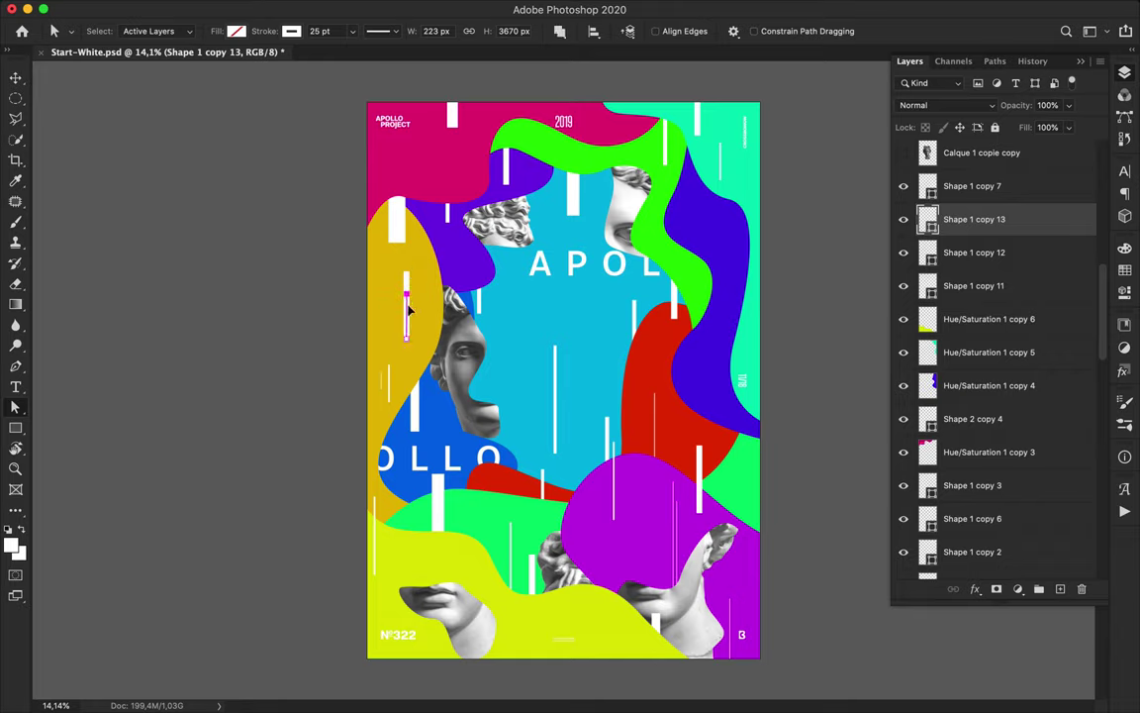
- Duplicate the gold shape's bar beside itself, set the copy's stroke to 5 pt and duplicate that thin line onto the indigo shape
{"action": "key", "text": "v"}
{"action": "left_click_drag", "start_coordinate": [408, 327], "coordinate": [420, 315]}
{"action": "key", "text": "a"}
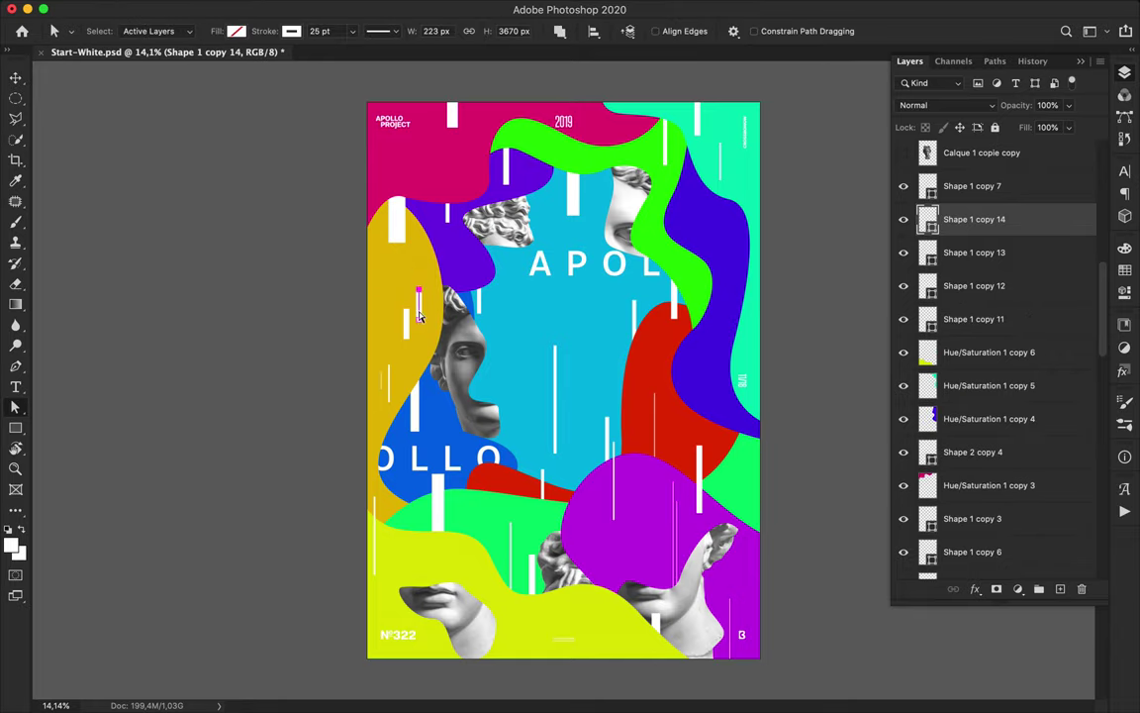
{"action": "double_click", "coordinate": [336, 34]}
{"action": "type", "text": "5"}
{"action": "key", "text": "Return"}
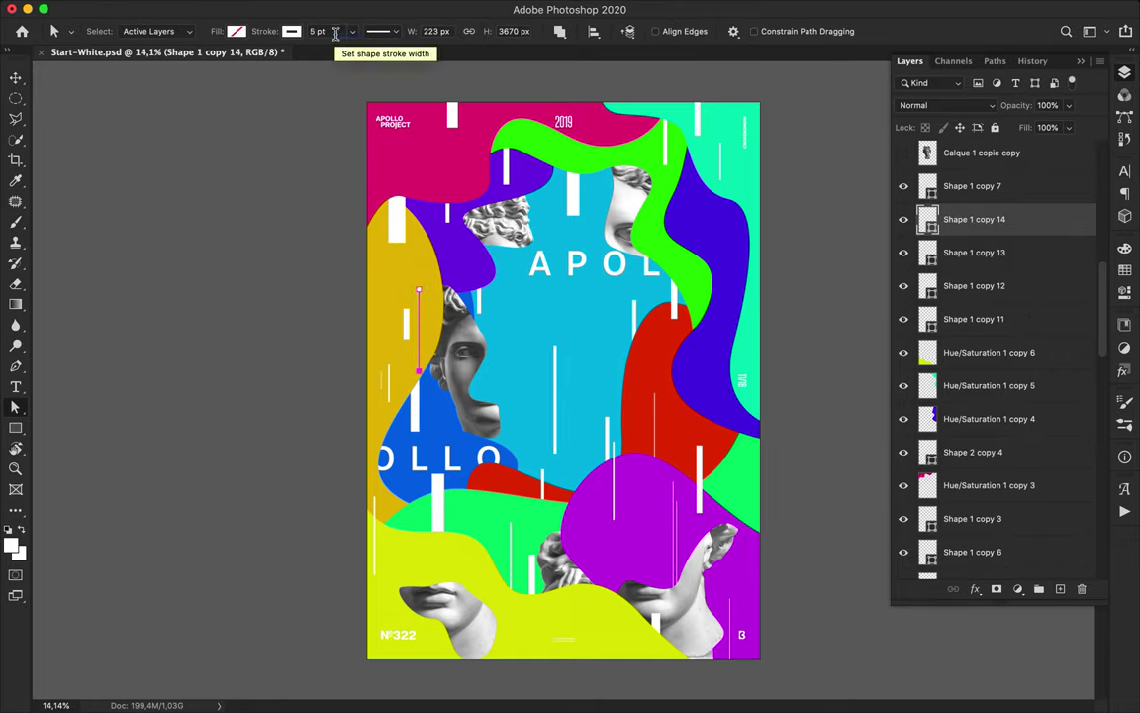
{"action": "key", "text": "v"}
{"action": "mouse_move", "coordinate": [418, 315]}
{"action": "left_mouse_down"}
{"action": "mouse_move", "coordinate": [418, 293]}
{"action": "mouse_move", "coordinate": [730, 305]}
{"action": "left_mouse_up"}
- Add the text 365 to the blue area below APOLLO, with each digit on its own line
{"action": "key", "text": "t"}
{"action": "left_click", "coordinate": [537, 322]}
{"action": "type", "text": "65"}
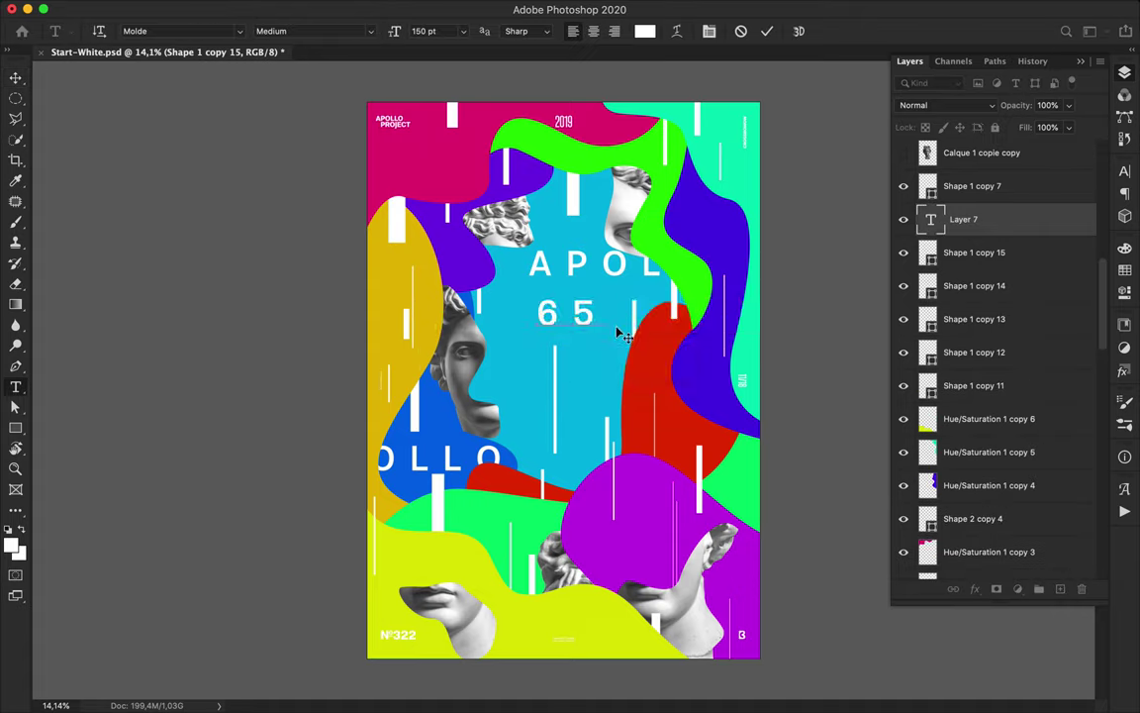
{"action": "type", "text": "365"}
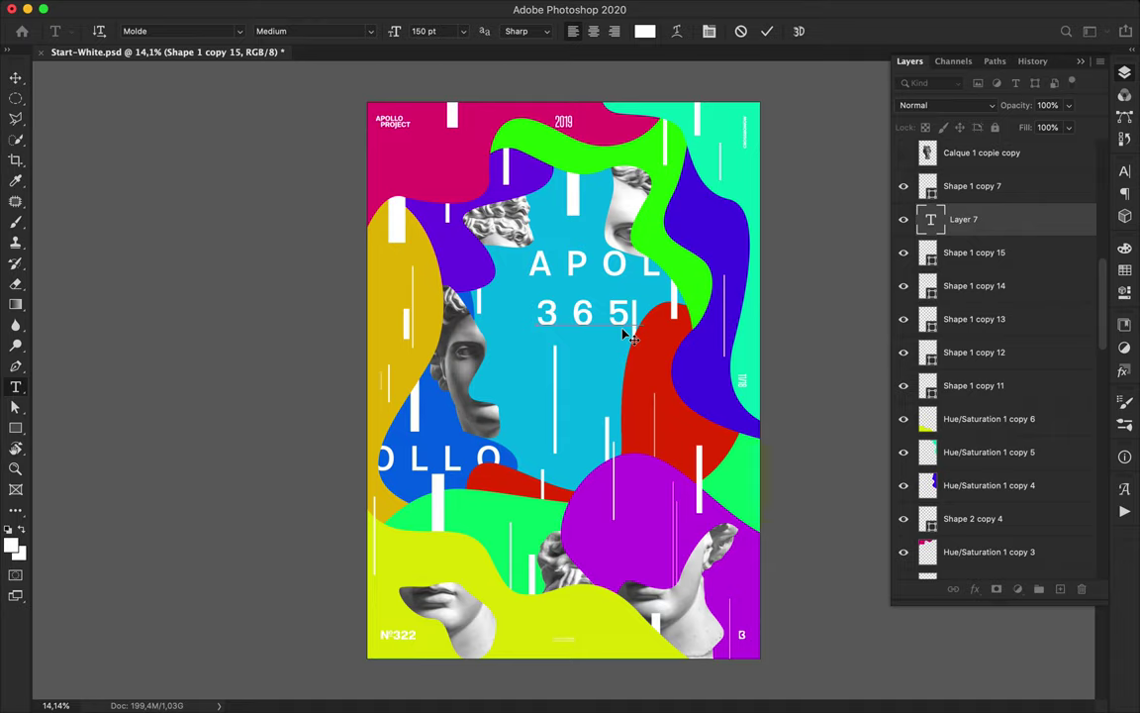
{"action": "key", "text": "super+Return"}
{"action": "left_click", "coordinate": [566, 311]}
{"action": "key", "text": "Return"}
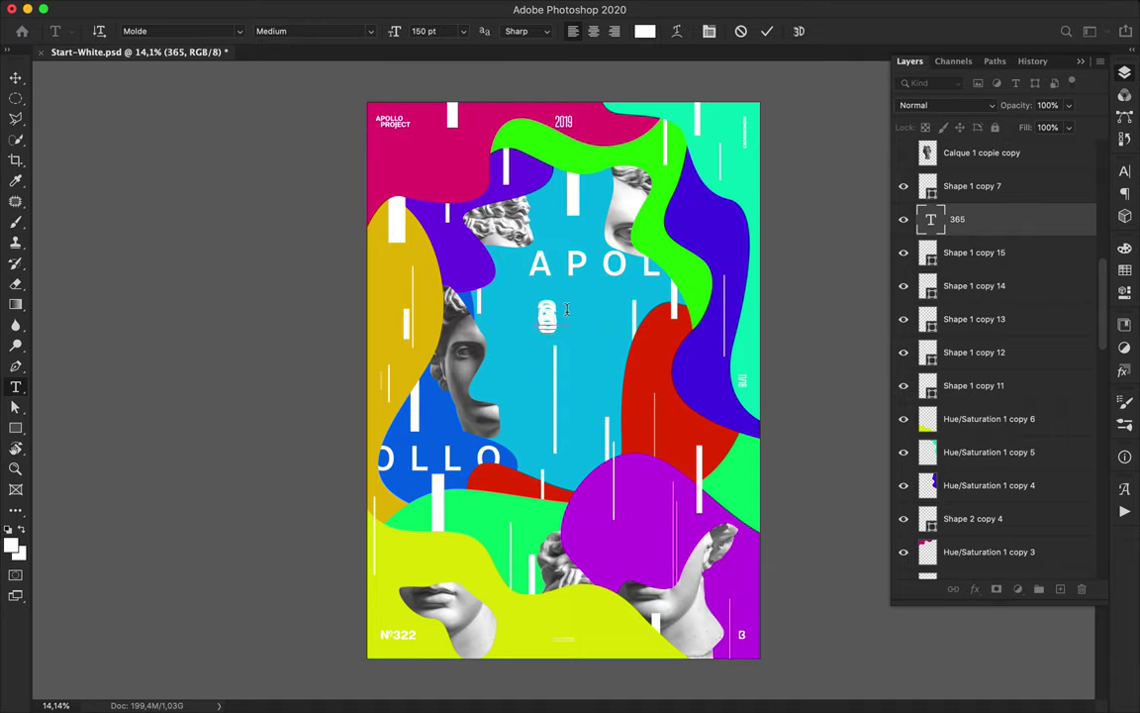
{"action": "key", "text": "Escape"}
- Increase the leading of the stacked 365 to 148 pt and reduce its tracking to 200
{"action": "left_click", "coordinate": [1126, 174]}
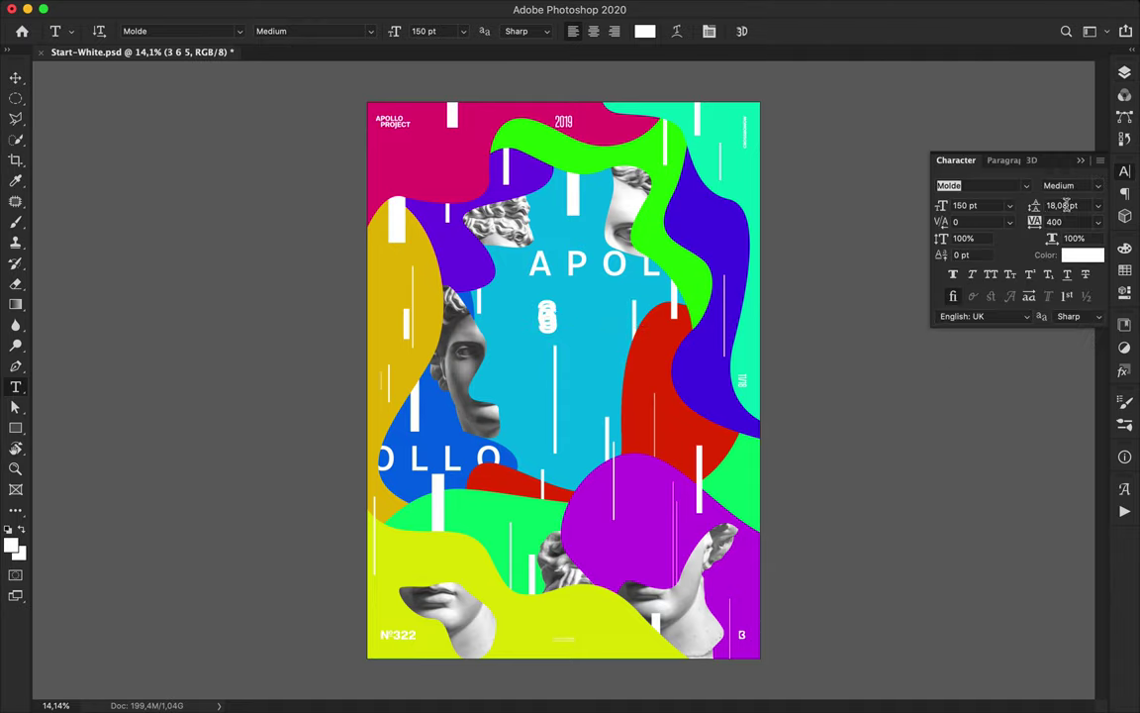
{"action": "key", "text": "shift+Up"}
{"action": "key", "text": "shift+Up"}
{"action": "key", "text": "shift+Up"}
{"action": "key", "text": "shift+Up"}
{"action": "key", "text": "shift+Up"}
{"action": "key", "text": "shift+Up"}
{"action": "key", "text": "shift+Up"}
{"action": "key", "text": "shift+Up"}
{"action": "key", "text": "shift+Up"}
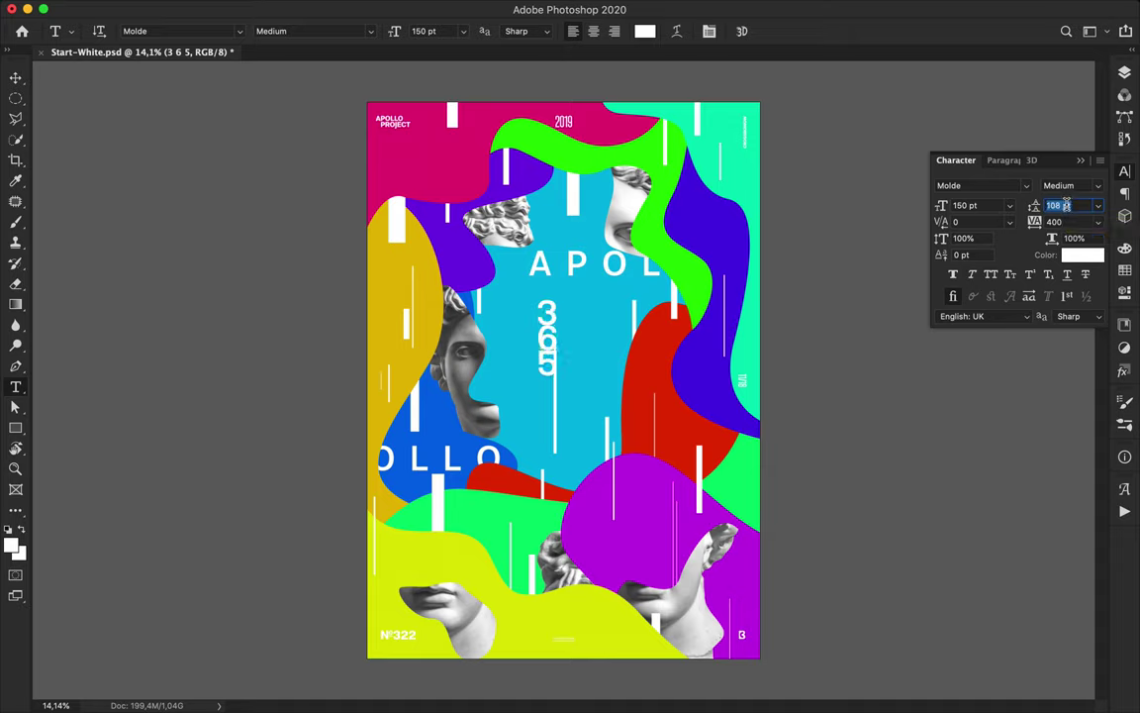
{"action": "left_click", "coordinate": [1070, 223]}
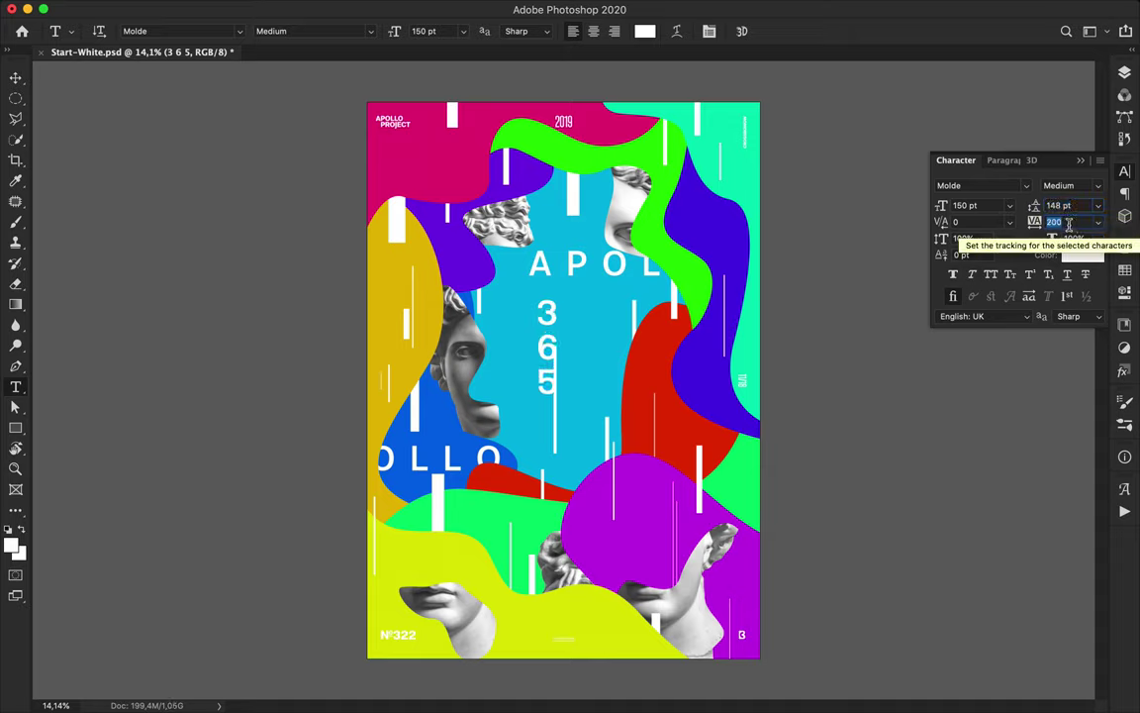
- Reduce the stacked 365 to 80 pt, with tracking of -200 and leading of 93 pt
{"action": "left_click", "coordinate": [1077, 205]}
{"action": "key", "text": "Down"}
{"action": "key", "text": "Down"}
{"action": "key", "text": "Down"}
{"action": "key", "text": "Down"}
{"action": "key", "text": "Down"}
{"action": "key", "text": "Down"}
{"action": "left_click", "coordinate": [977, 205]}
{"action": "key", "text": "shift+Down"}
{"action": "key", "text": "shift+Down"}
{"action": "key", "text": "shift+Down"}
{"action": "key", "text": "shift+Down"}
{"action": "key", "text": "shift+Down"}
{"action": "key", "text": "shift+Down"}
{"action": "key", "text": "shift+Down"}
{"action": "left_click", "coordinate": [1072, 224]}
{"action": "left_click", "coordinate": [1070, 205]}
{"action": "key", "text": "shift+Down"}
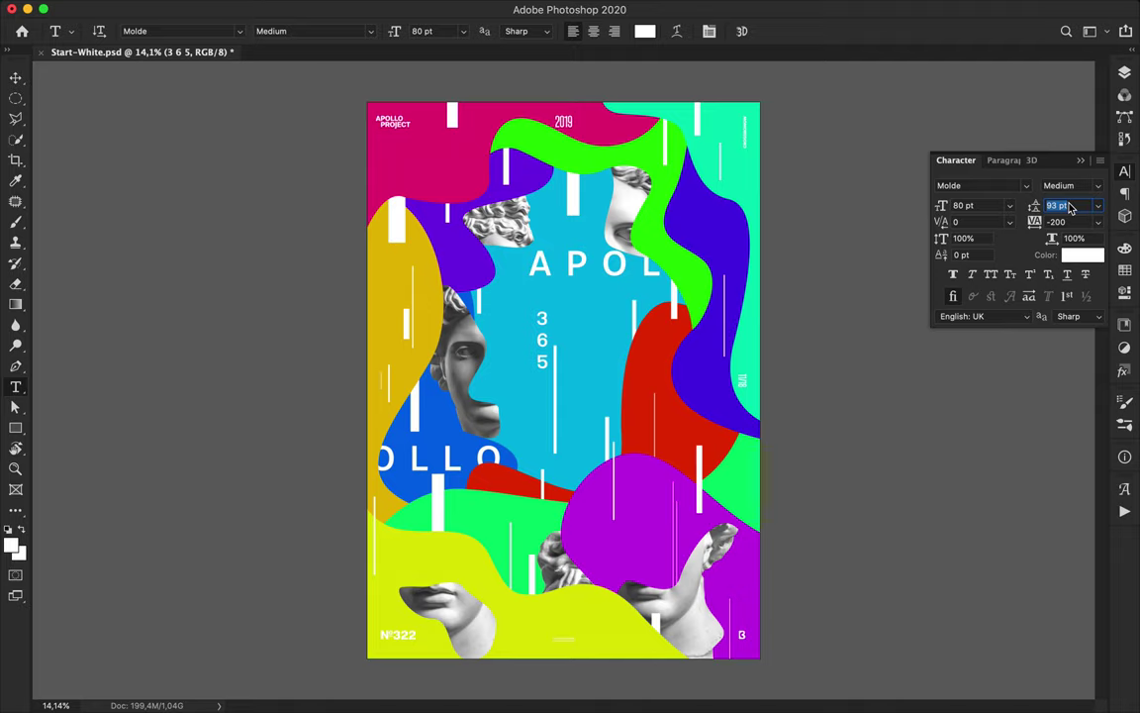
- Place the stacked 365 beside the central line's upper end and add a 41 pt copy near the statue's chin
{"action": "left_click", "coordinate": [16, 78]}
{"action": "left_click_drag", "start_coordinate": [542, 326], "coordinate": [516, 424]}
{"action": "double_click", "coordinate": [565, 347]}
{"action": "left_click", "coordinate": [15, 78]}
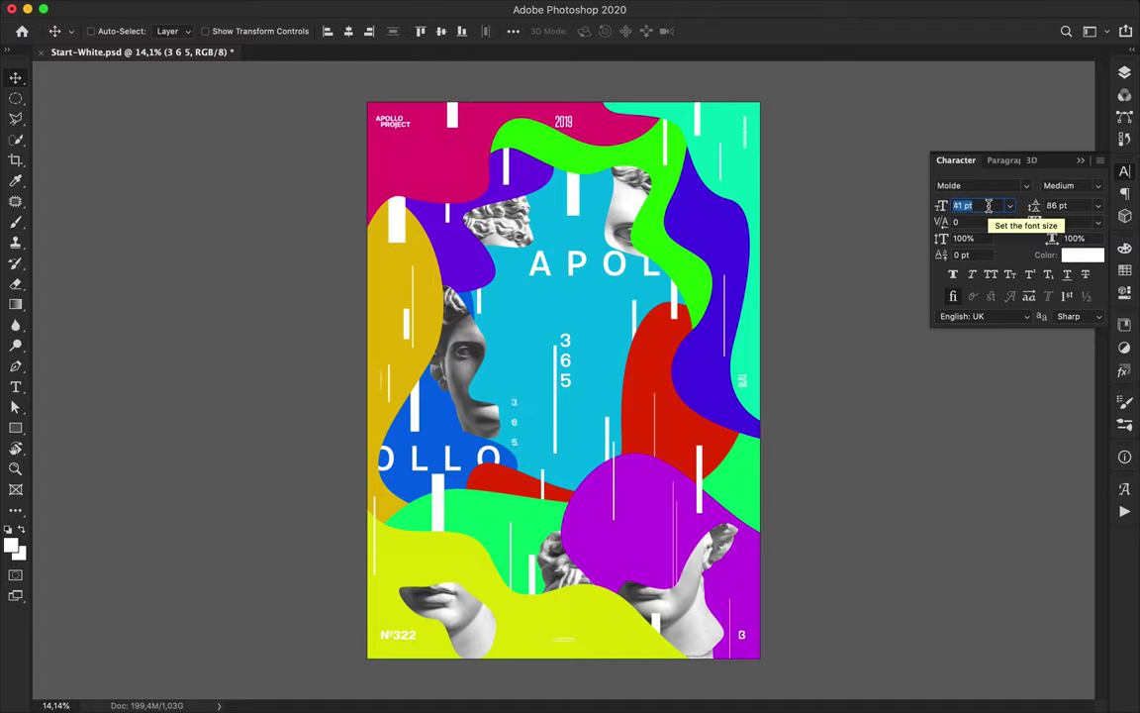
- Move the small 365 beside the thin line on the upper turquoise shape and further reduce its font size and leading
{"action": "left_click_drag", "start_coordinate": [513, 443], "coordinate": [714, 162]}
{"action": "left_click", "coordinate": [982, 205]}
{"action": "key", "text": "shift+Down"}
{"action": "key", "text": "shift+Down"}
{"action": "left_click", "coordinate": [1076, 207]}
{"action": "key", "text": "shift+Down"}
{"action": "key", "text": "shift+Down"}
{"action": "key", "text": "shift+Down"}
{"action": "key", "text": "Return"}
- Duplicate the small 365 to the gold and indigo shapes, and the large 365 to the magenta shape
{"action": "left_click_drag", "start_coordinate": [714, 162], "coordinate": [399, 396], "text": "alt"}
{"action": "left_click_drag", "start_coordinate": [399, 396], "coordinate": [735, 288], "text": "alt"}
{"action": "left_click_drag", "start_coordinate": [577, 369], "coordinate": [427, 174], "text": "alt"}
- Set the magenta shape's 365 copy to a 60 pt font size with 61 pt leading
{"action": "left_click", "coordinate": [997, 205]}
{"action": "type", "text": "60"}
{"action": "key", "text": "Return"}
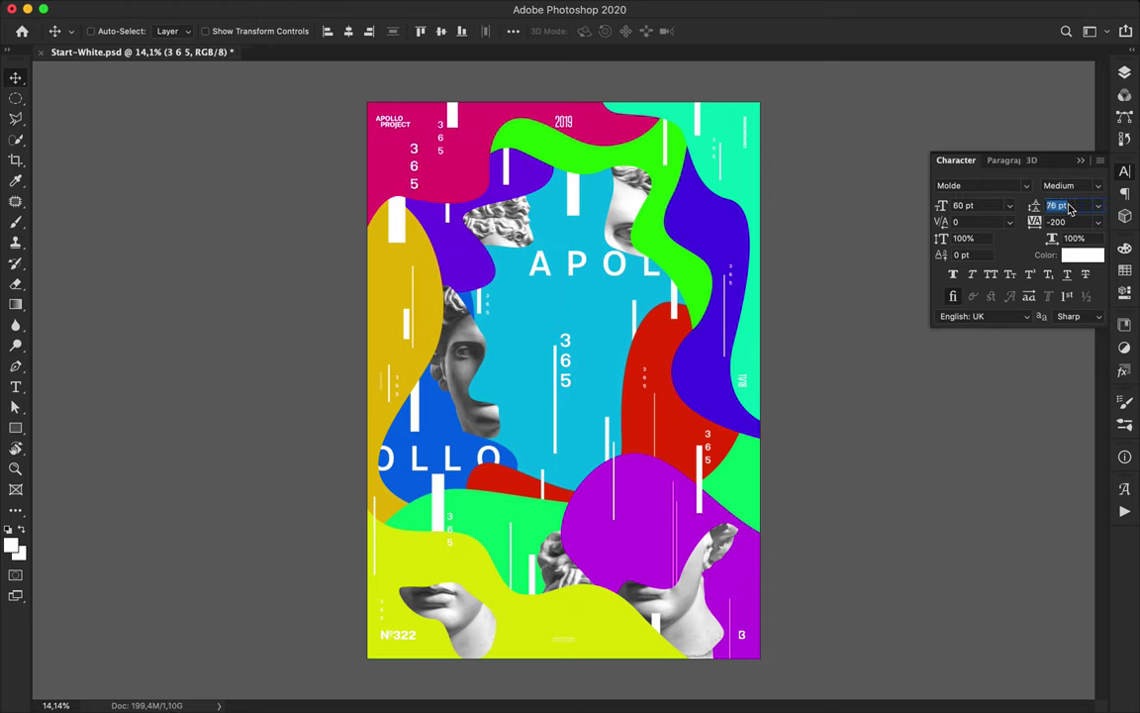
{"action": "type", "text": "66"}
{"action": "key", "text": "Return"}
{"action": "type", "text": "61"}
{"action": "key", "text": "Return"}
- Duplicate the 365 at the red shape's lower right to the poster's lower right corner and beside the blue area's top bar
{"action": "left_click_drag", "start_coordinate": [709, 461], "coordinate": [738, 608]}
{"action": "key", "text": "super+z"}
{"action": "key", "text": "F7"}
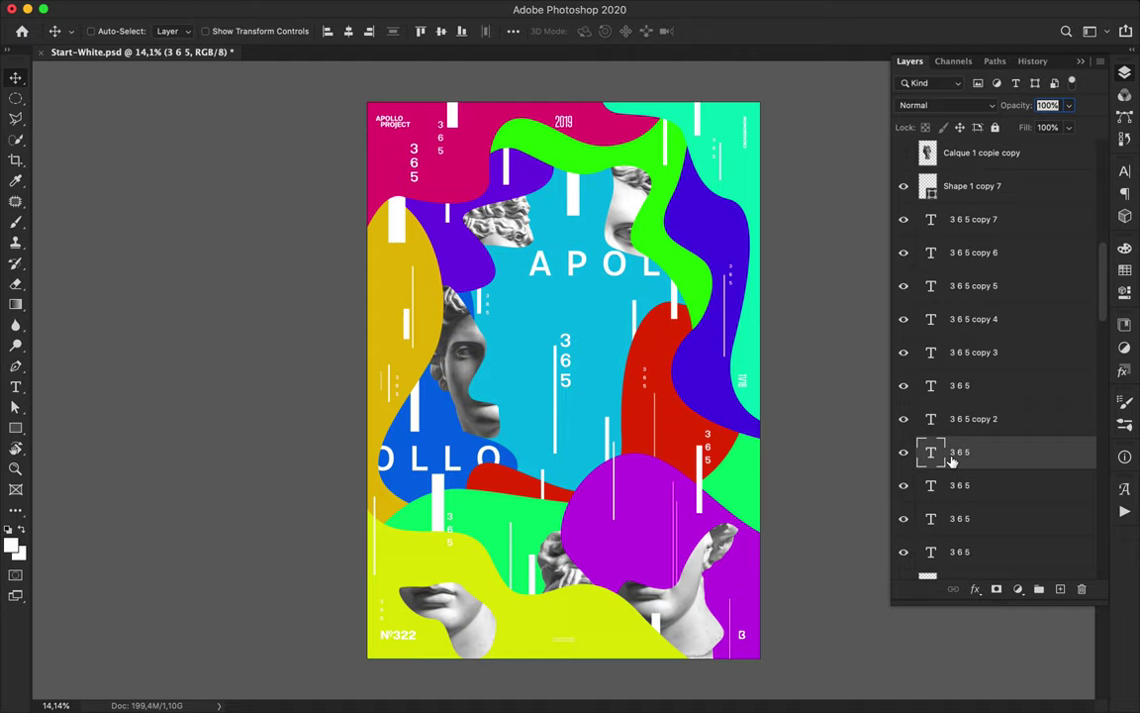
{"action": "left_click_drag", "start_coordinate": [709, 462], "coordinate": [561, 222]}
- Draw an unfilled white square with a 17 pt stroke on the indigo shape and add a copy about 649 px wide on the lower green shape
{"action": "key", "text": "u"}
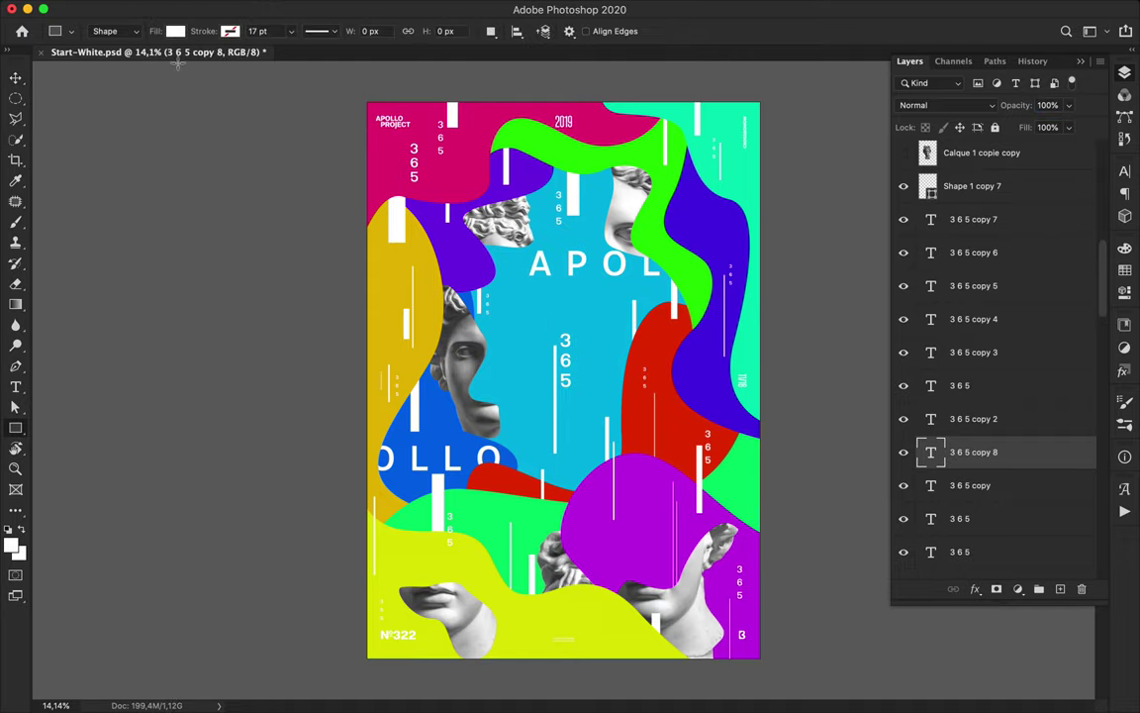
{"action": "left_click", "coordinate": [175, 30]}
{"action": "left_click", "coordinate": [231, 32]}
{"action": "mouse_move", "coordinate": [691, 209]}
{"action": "left_mouse_down", "text": "shift"}
{"action": "mouse_move", "coordinate": [709, 237]}
{"action": "mouse_move", "coordinate": [501, 484]}
{"action": "mouse_move", "coordinate": [483, 554]}
{"action": "mouse_move", "coordinate": [509, 566]}
{"action": "left_mouse_up", "text": "shift"}
{"action": "key", "text": "v"}
{"action": "key", "text": "super+t"}
{"action": "key", "text": "Return"}
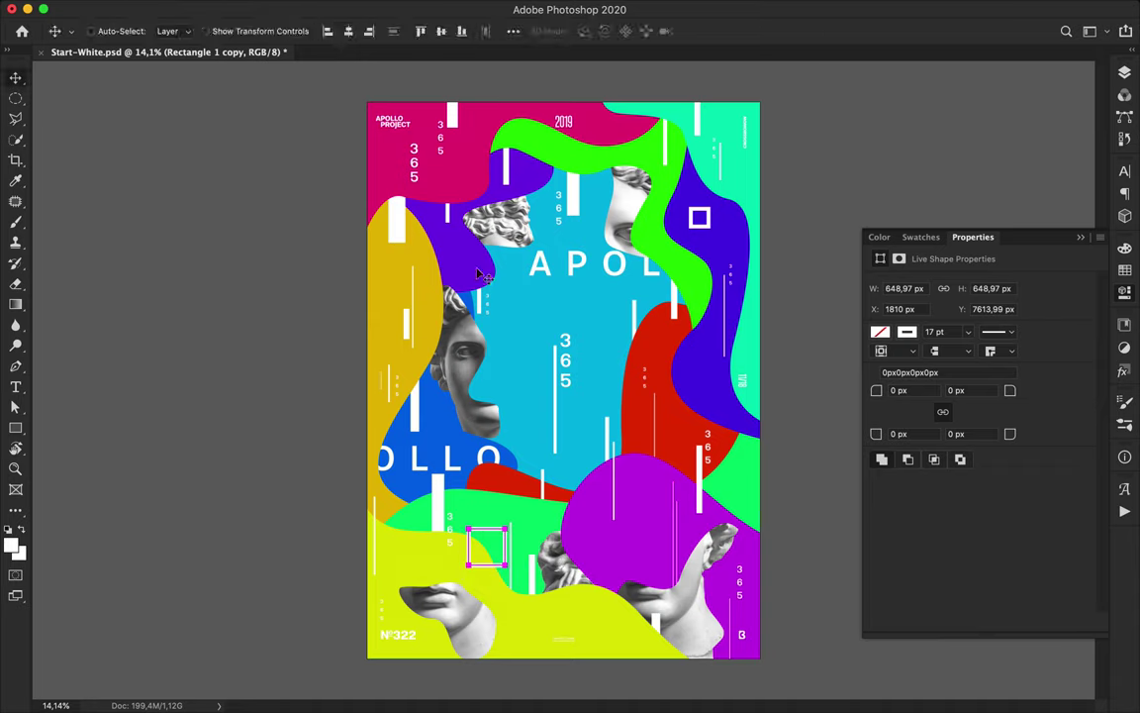
- Set the larger square's stroke to 7 pt and move it slightly up on the lower green shape
{"action": "key", "text": "a"}
{"action": "left_click", "coordinate": [331, 31]}
{"action": "type", "text": "7"}
{"action": "key", "text": "Return"}
{"action": "key", "text": "v"}
{"action": "left_click_drag", "start_coordinate": [478, 536], "coordinate": [479, 516]}
- Draw a circle outline about 242 px wide in the blue area beside the statue's forehead with the Ellipse tool
{"action": "key", "text": "u"}
{"action": "right_click", "coordinate": [17, 430]}
{"action": "left_click", "coordinate": [79, 458]}
{"action": "left_click_drag", "start_coordinate": [500, 306], "coordinate": [514, 325]}
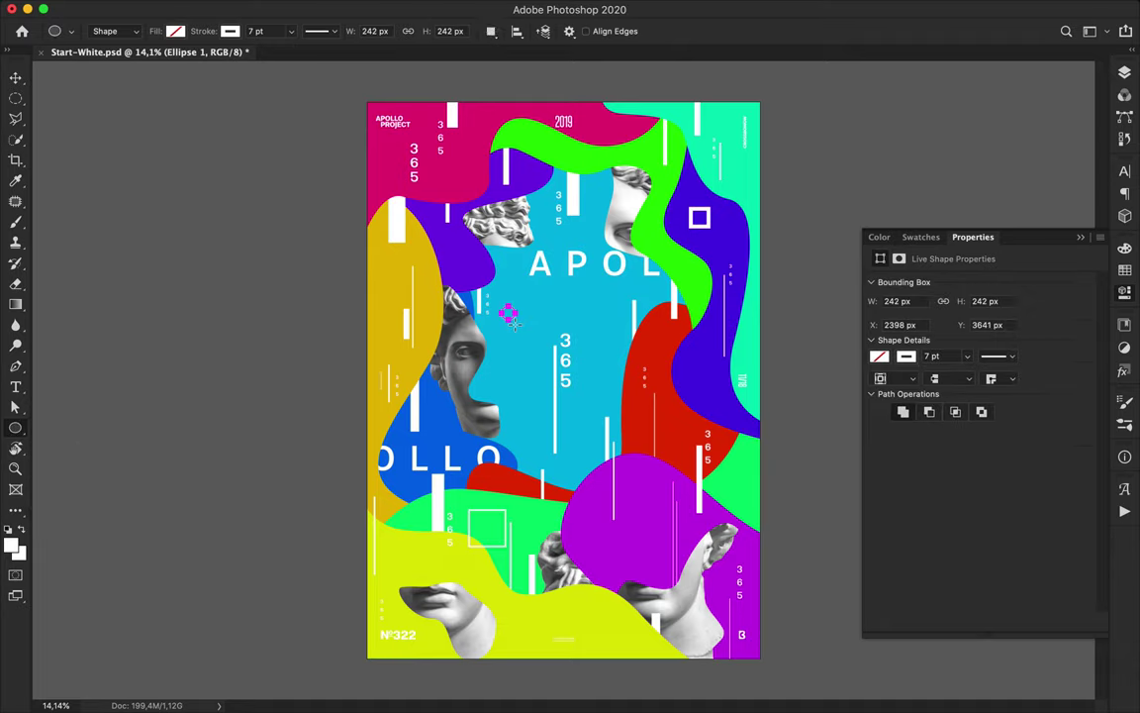
{"action": "key", "text": "v"}
{"action": "key", "text": "u"}
- Draw circle outlines on the right green band, across the poster's bottom edge and, about 281 px wide, on the magenta shape
{"action": "left_click_drag", "start_coordinate": [683, 260], "coordinate": [695, 272]}
{"action": "left_click_drag", "start_coordinate": [626, 656], "coordinate": [644, 674]}
{"action": "left_click_drag", "start_coordinate": [464, 153], "coordinate": [479, 169]}
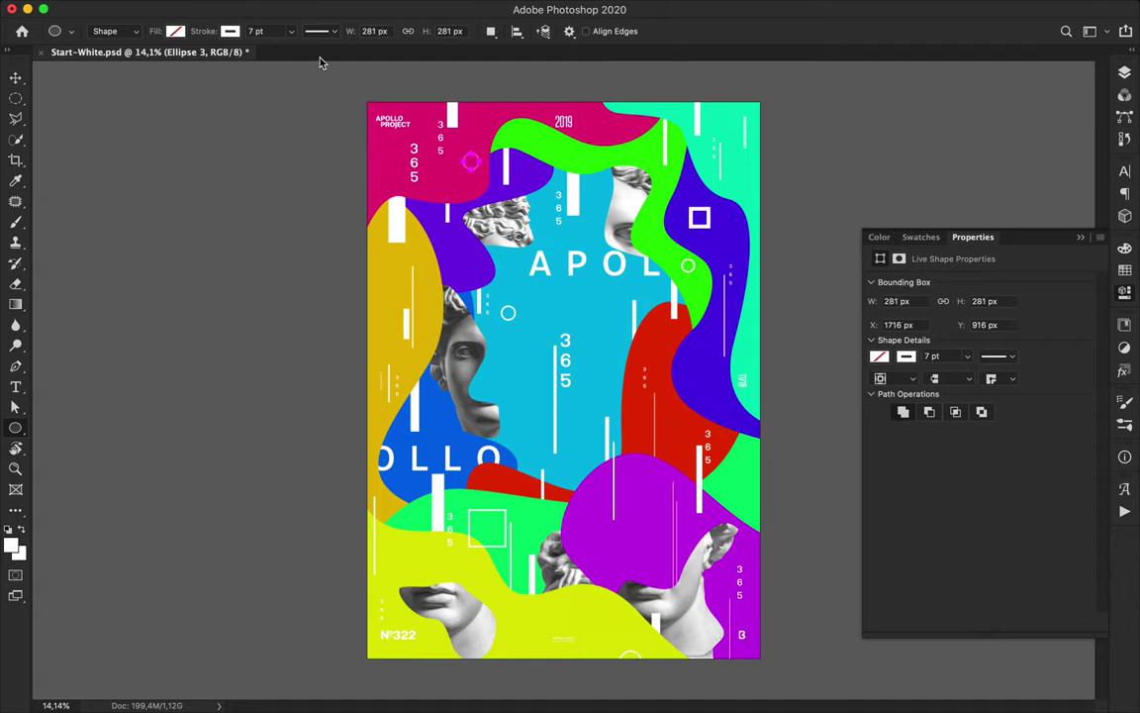
- Set the stroke of the magenta shape's circle to 37 pt
{"action": "key", "text": "shift+Down"}
{"action": "key", "text": "Return"}
{"action": "left_click", "coordinate": [277, 31]}
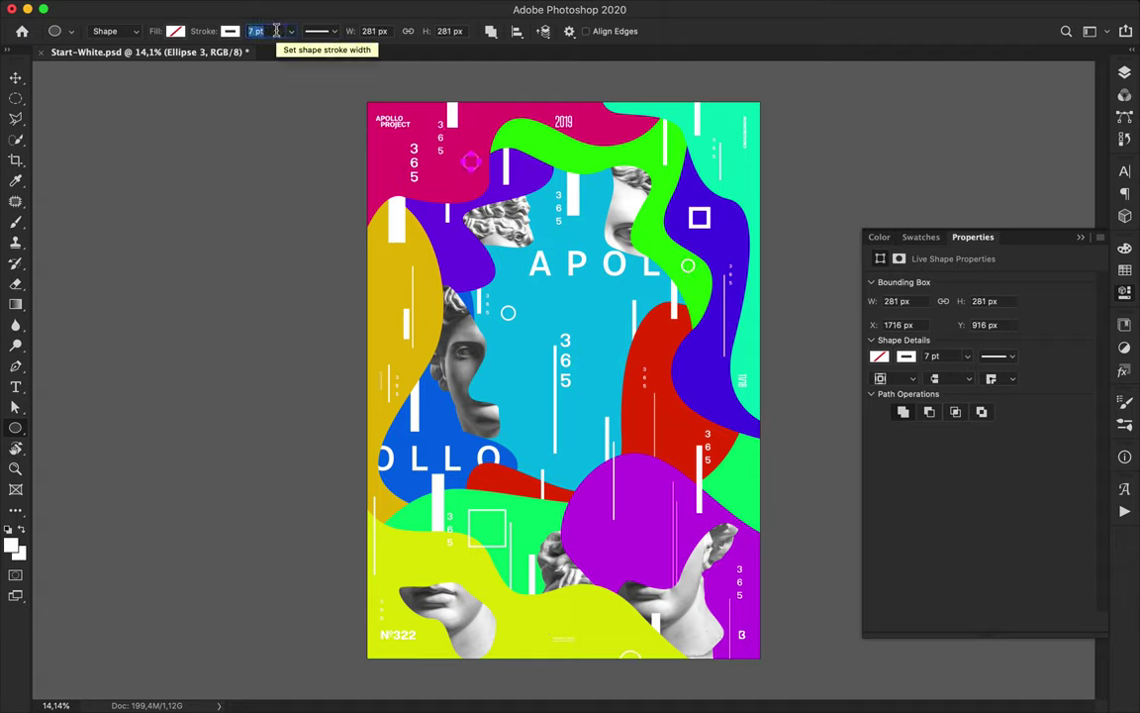
{"action": "left_click", "coordinate": [277, 31]}
{"action": "type", "text": "a"}
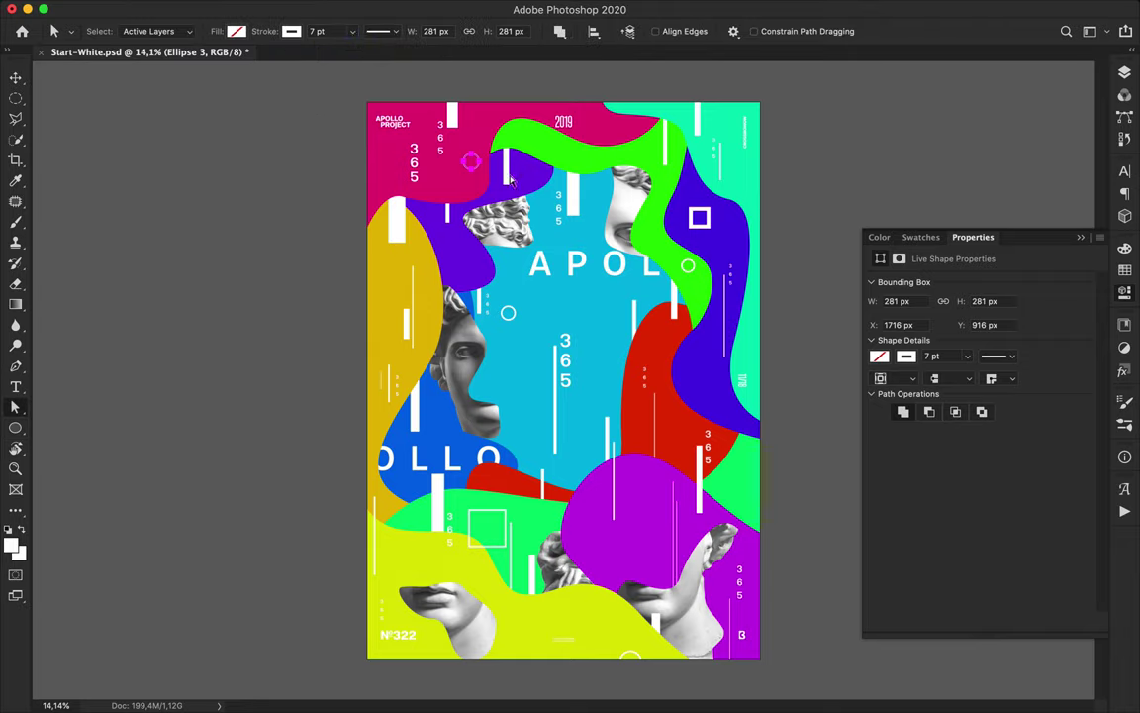
{"action": "type", "text": "37"}
{"action": "key", "text": "Return"}
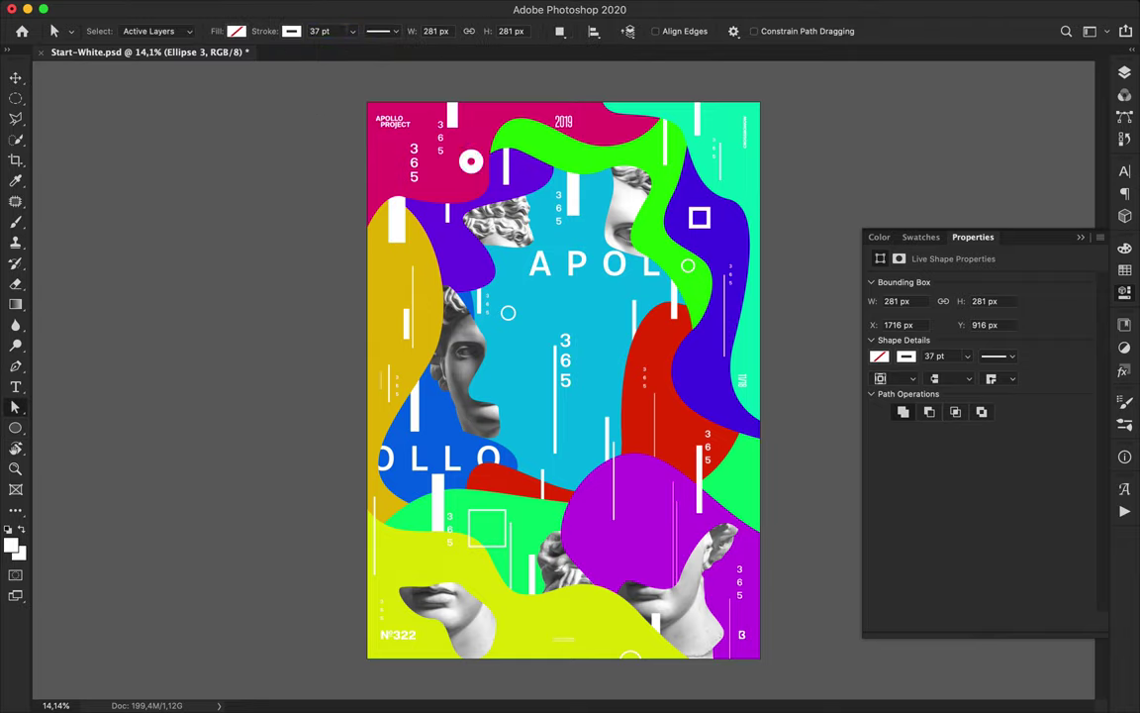
- Duplicate the thick ring to the gold shape's outer edge, enlarge it to about 1010 px and set its stroke to 29 pt
{"action": "key", "text": "v"}
{"action": "left_click_drag", "start_coordinate": [474, 175], "coordinate": [387, 303]}
{"action": "key", "text": "super+t"}
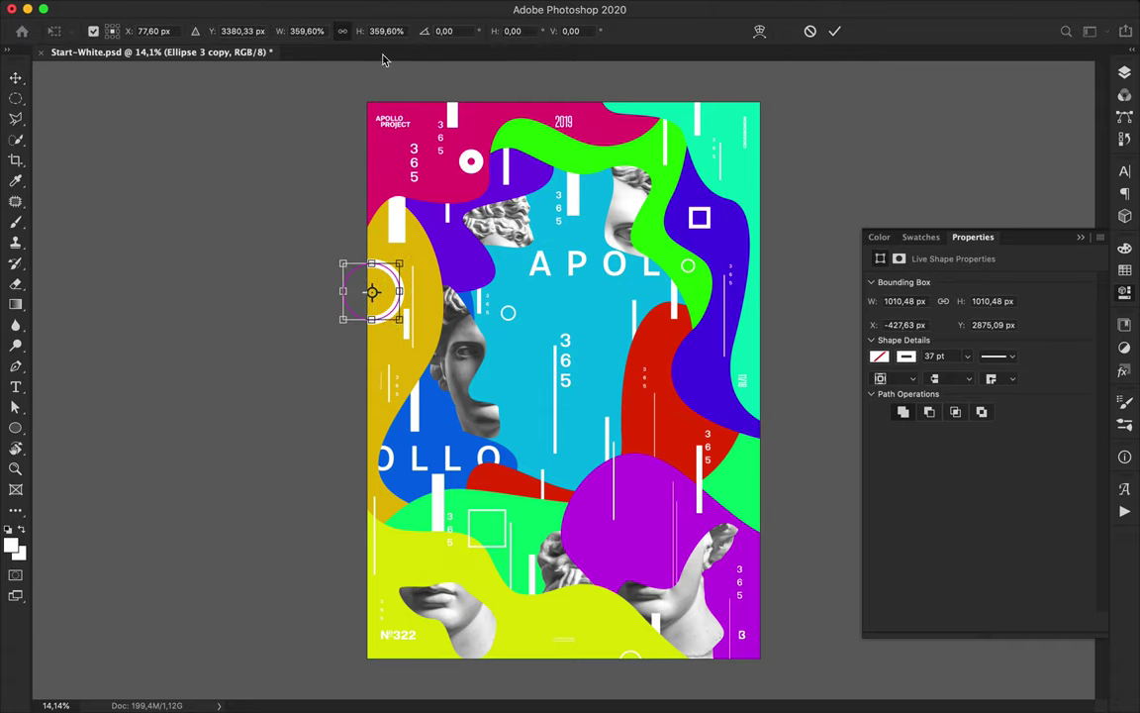
{"action": "key", "text": "Return"}
{"action": "key", "text": "a"}
{"action": "left_click", "coordinate": [332, 32]}
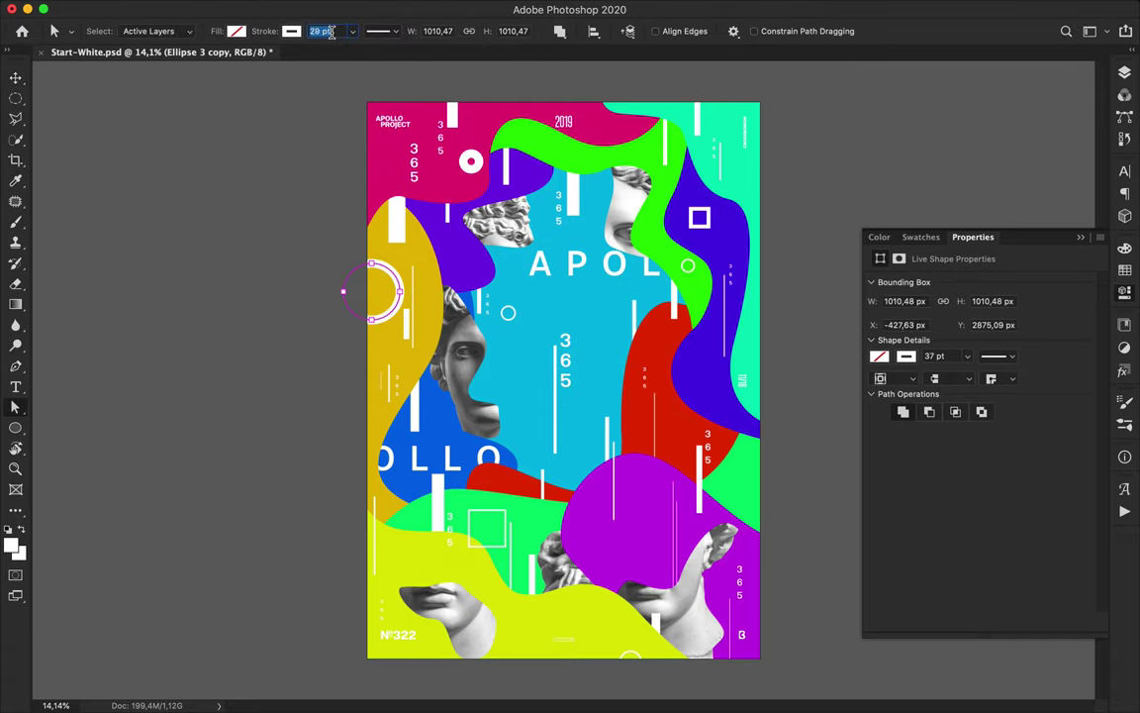
{"action": "key", "text": "Return"}
- Duplicate the large ring to the red shape's left edge and place its layer directly below Hue/Saturation 1 copy 7
{"action": "key", "text": "v"}
{"action": "left_click_drag", "start_coordinate": [388, 314], "coordinate": [651, 408]}
{"action": "left_click", "coordinate": [1124, 72]}
{"action": "left_click_drag", "start_coordinate": [1050, 452], "coordinate": [975, 485]}
{"action": "mouse_move", "coordinate": [613, 411]}
{"action": "left_mouse_down"}
{"action": "mouse_move", "coordinate": [603, 398]}
{"action": "mouse_move", "coordinate": [609, 404]}
{"action": "left_mouse_up"}
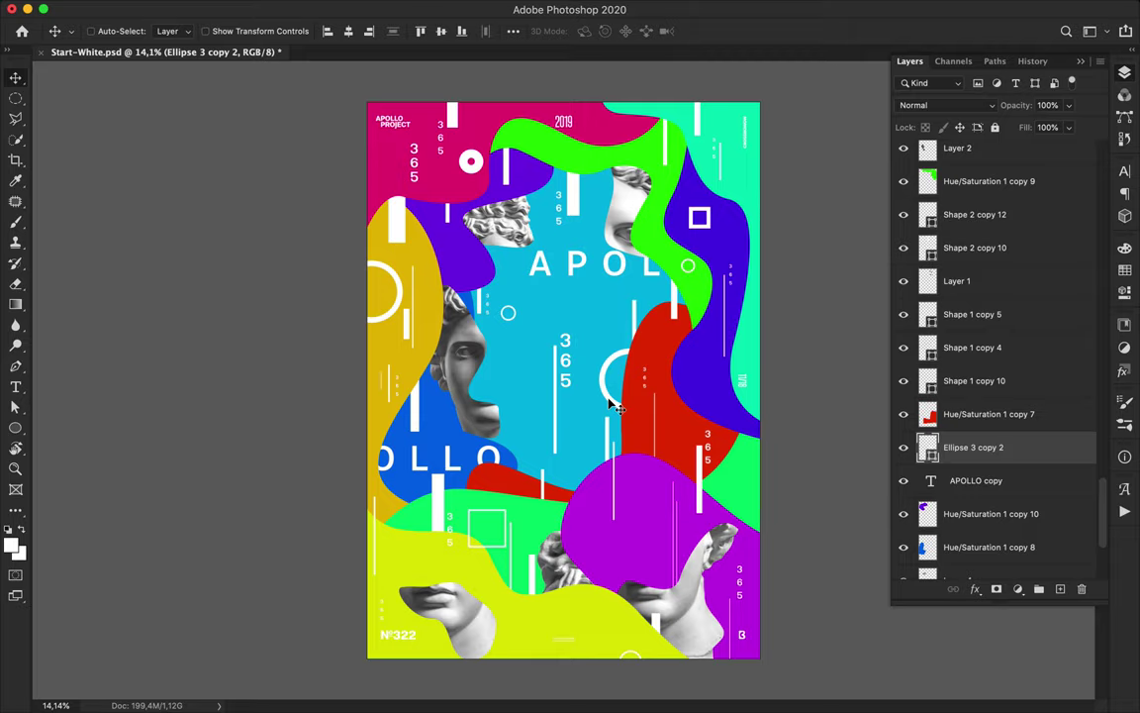
- Duplicate the small circle outline to the upper green band, right green shape, yellow shape and lower statue hair, adjusting the layer order
{"action": "key", "text": "p"}
{"action": "key", "text": "a"}
{"action": "key", "text": "v"}
{"action": "left_click", "coordinate": [610, 317], "text": "super"}
{"action": "left_click_drag", "start_coordinate": [689, 266], "coordinate": [602, 155]}
{"action": "left_click_drag", "start_coordinate": [1038, 156], "coordinate": [1033, 288]}
- Draw a large thin circle outline with a 7 pt stroke around the statue's half face and place its layer directly below Shape 1 copy 9
{"action": "key", "text": "u"}
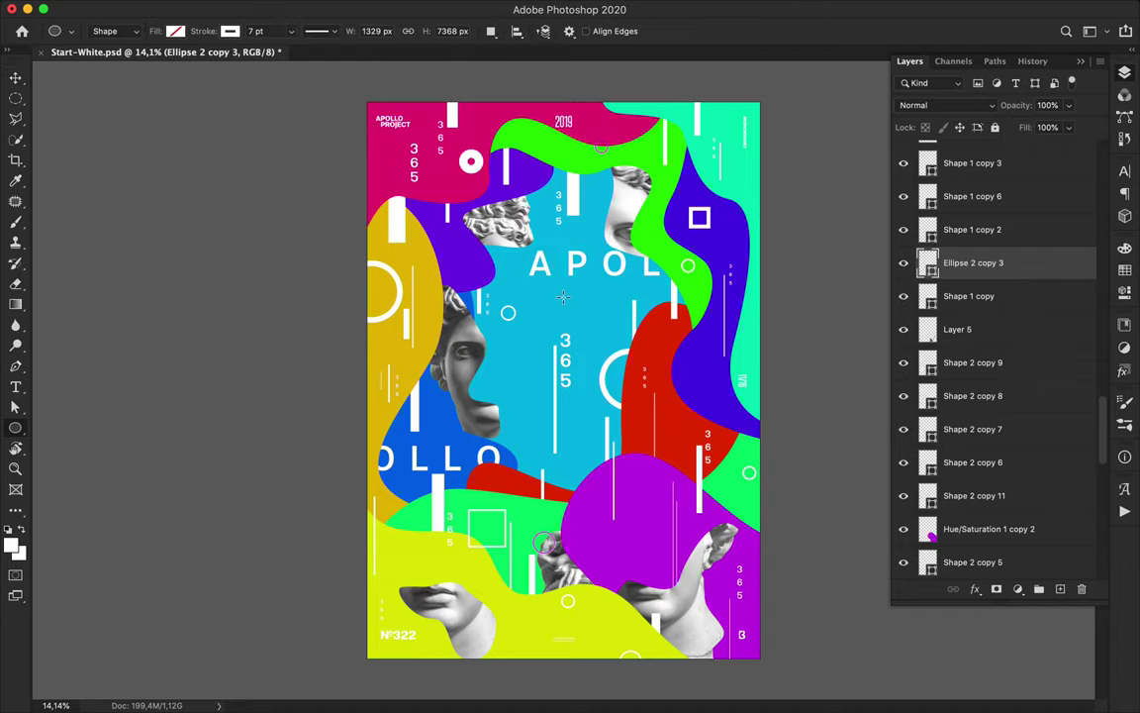
{"action": "left_click_drag", "start_coordinate": [477, 381], "coordinate": [522, 381]}
{"action": "key", "text": "v"}
{"action": "left_click", "coordinate": [1125, 73]}
{"action": "mouse_move", "coordinate": [1049, 260]}
{"action": "left_mouse_down"}
{"action": "mouse_move", "coordinate": [1051, 596]}
{"action": "mouse_move", "coordinate": [1031, 442]}
{"action": "left_mouse_up"}
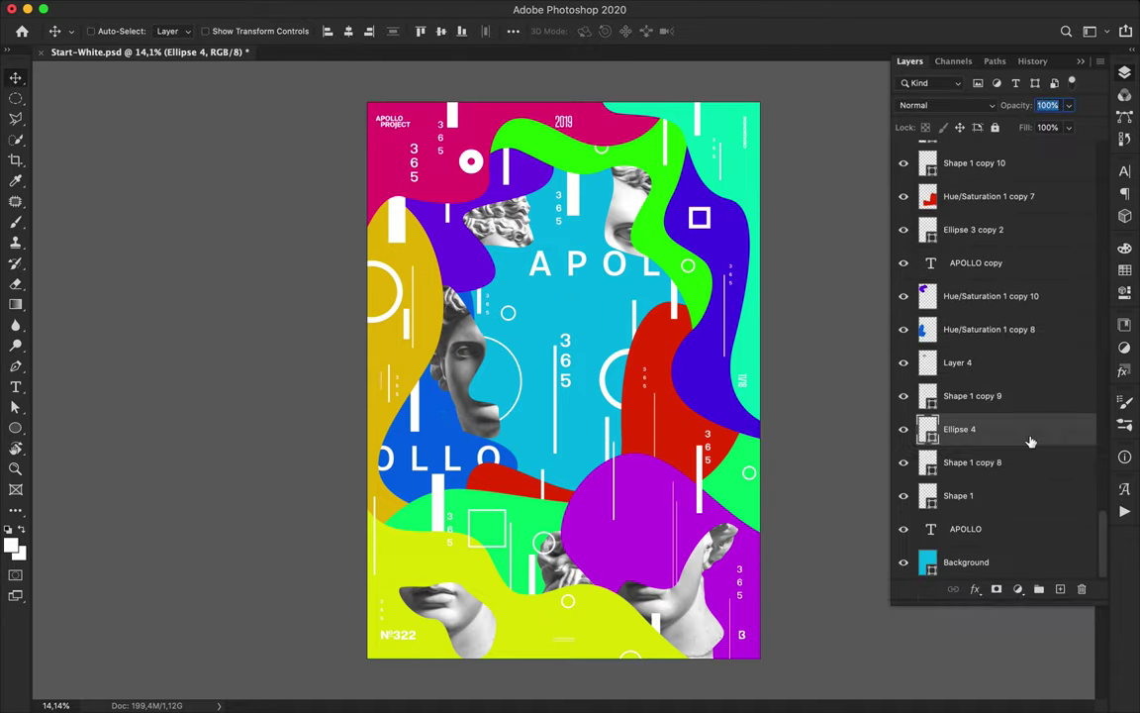
- Draw a thin vertical line across the upper green band and place its layer directly above Hue/Saturation 1
{"action": "key", "text": "p"}
{"action": "left_click", "coordinate": [519, 118]}
{"action": "left_click", "coordinate": [518, 168]}
{"action": "key", "text": "v"}
{"action": "key", "text": "a"}
{"action": "left_click_drag", "start_coordinate": [990, 429], "coordinate": [1000, 179]}
{"action": "key", "text": "v"}
{"action": "scroll", "coordinate": [1013, 211], "scroll_direction": "up", "scroll_amount": 2}
{"action": "left_click_drag", "start_coordinate": [1003, 268], "coordinate": [1000, 171]}
{"action": "scroll", "coordinate": [999, 173], "scroll_direction": "up", "scroll_amount": 5}
{"action": "left_click_drag", "start_coordinate": [993, 337], "coordinate": [995, 201]}
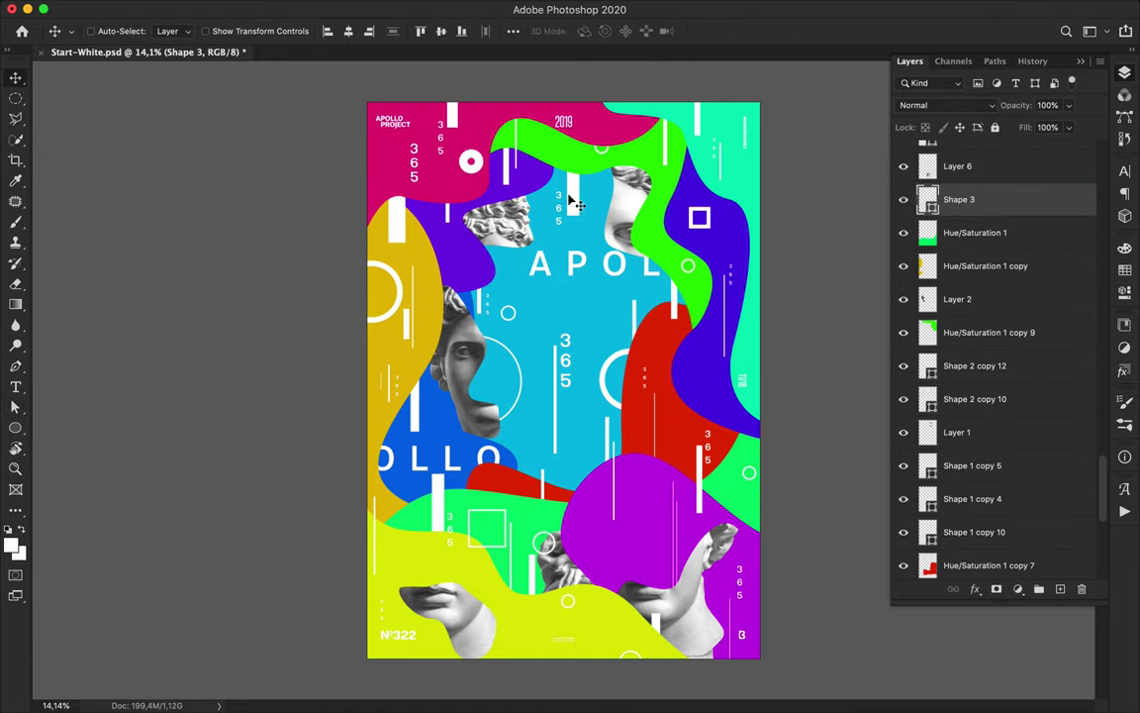
- Draw a vertical line with a 12 pt stroke beside the upper statue hair and extend its lower end to the A of APOLLO
{"action": "key", "text": "p"}
{"action": "left_click", "coordinate": [536, 113]}
{"action": "left_click", "coordinate": [536, 211]}
{"action": "key", "text": "a"}
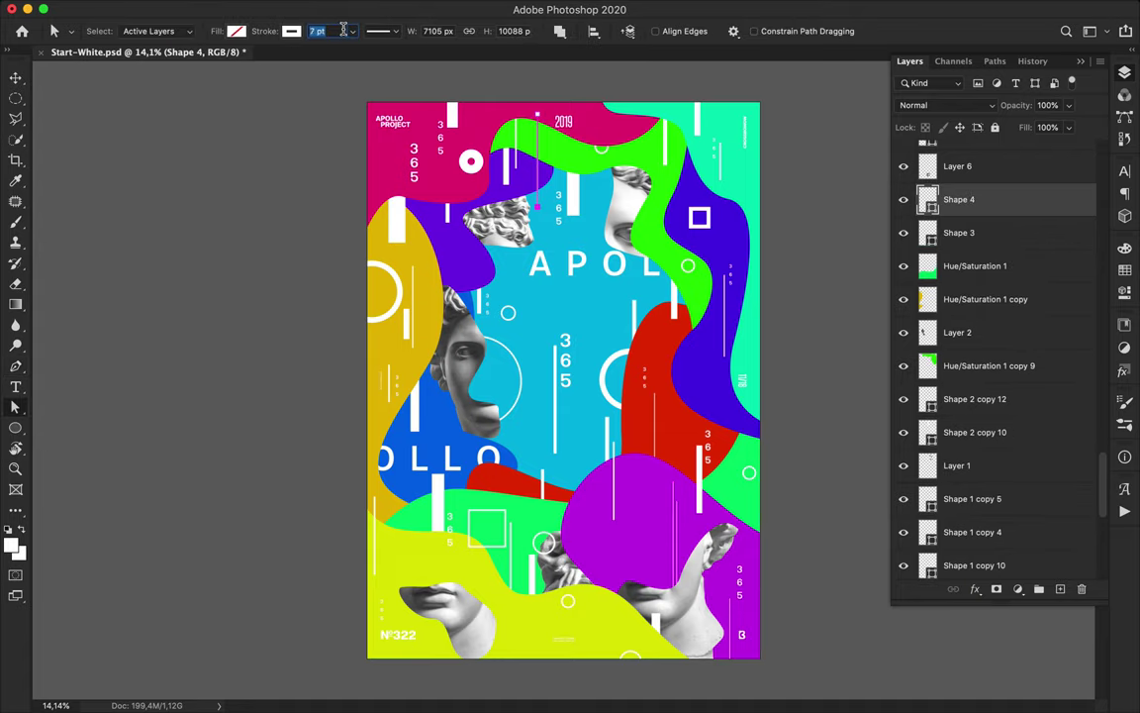
{"action": "key", "text": "v"}
{"action": "key", "text": "a"}
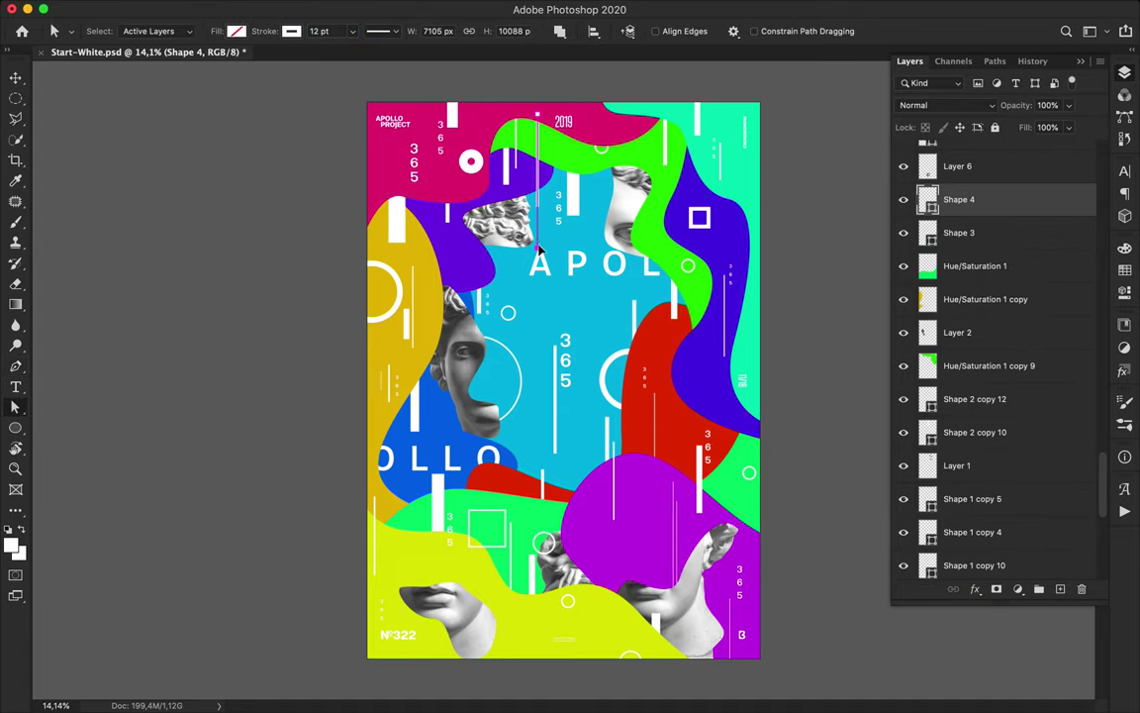
{"action": "key", "text": "v"}
{"action": "key", "text": "a"}
- Draw a vertical bar about 1640 px long over the upper statue face, set its stroke to 85 pt and shift it slightly down
{"action": "key", "text": "p"}
{"action": "left_click", "coordinate": [634, 97]}
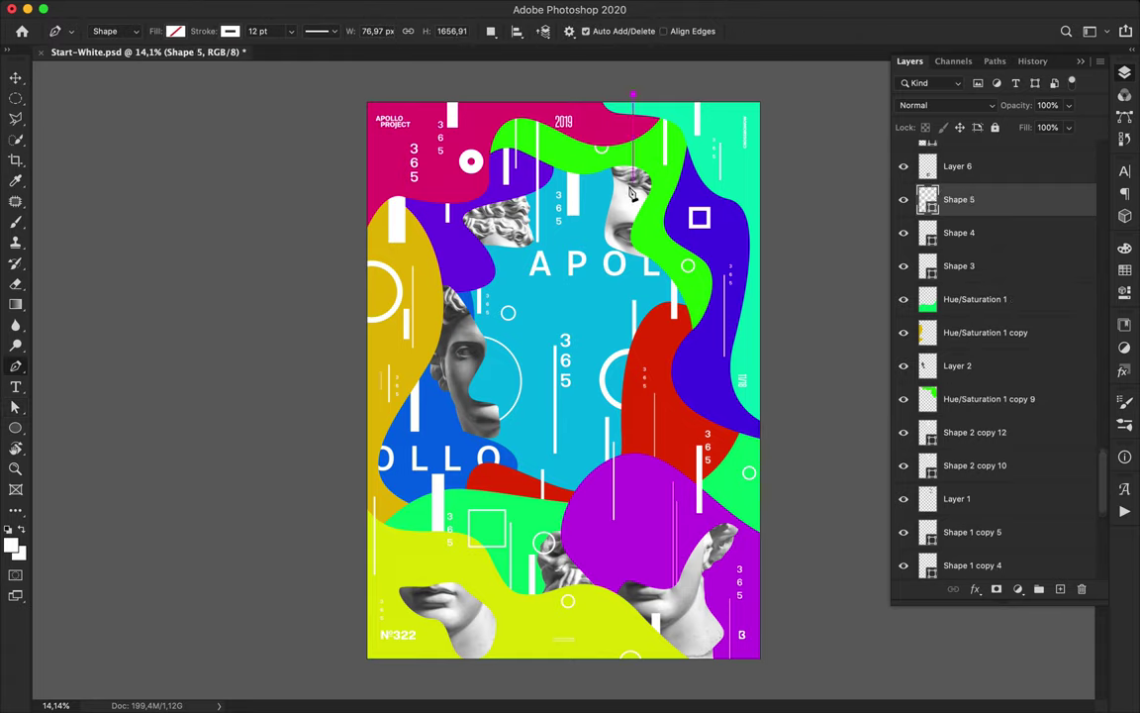
{"action": "type", "text": "a110"}
{"action": "key", "text": "Return"}
{"action": "key", "text": "v"}
{"action": "left_click_drag", "start_coordinate": [630, 170], "coordinate": [622, 159]}
{"action": "key", "text": "a"}
{"action": "left_click", "coordinate": [327, 31]}
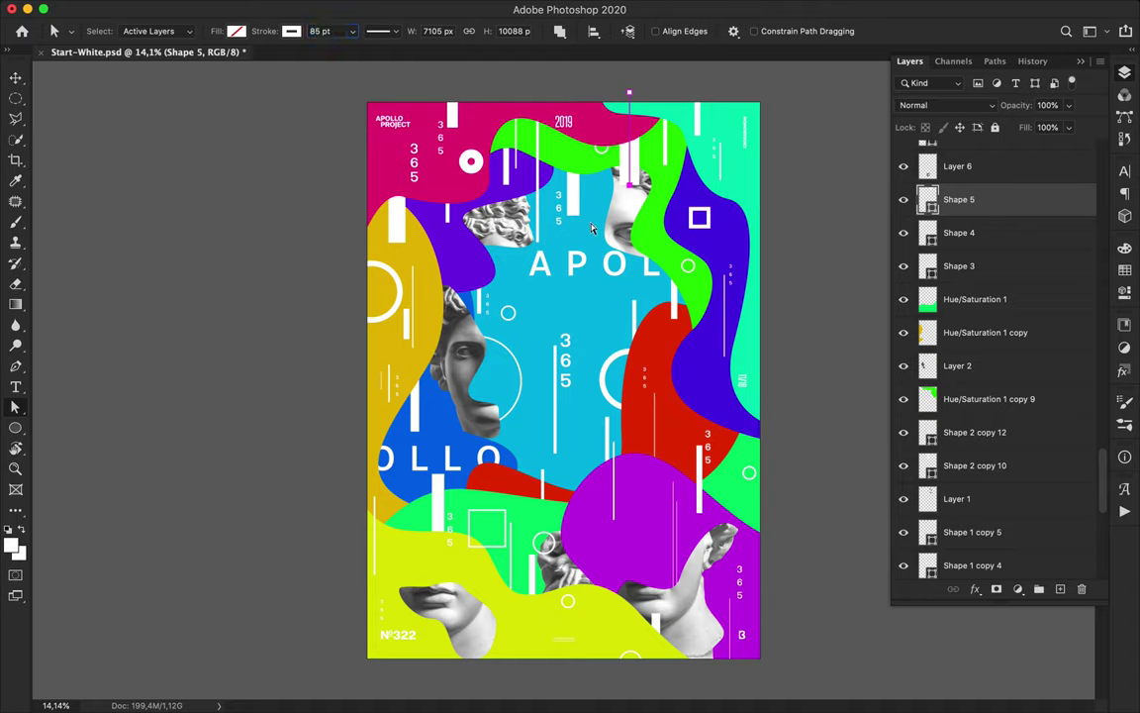
{"action": "key", "text": "v"}
{"action": "left_click_drag", "start_coordinate": [630, 148], "coordinate": [643, 184]}
- Draw a short vertical line where the gold and blue shapes meet beside the half face and set its stroke to 3 pt
{"action": "key", "text": "p"}
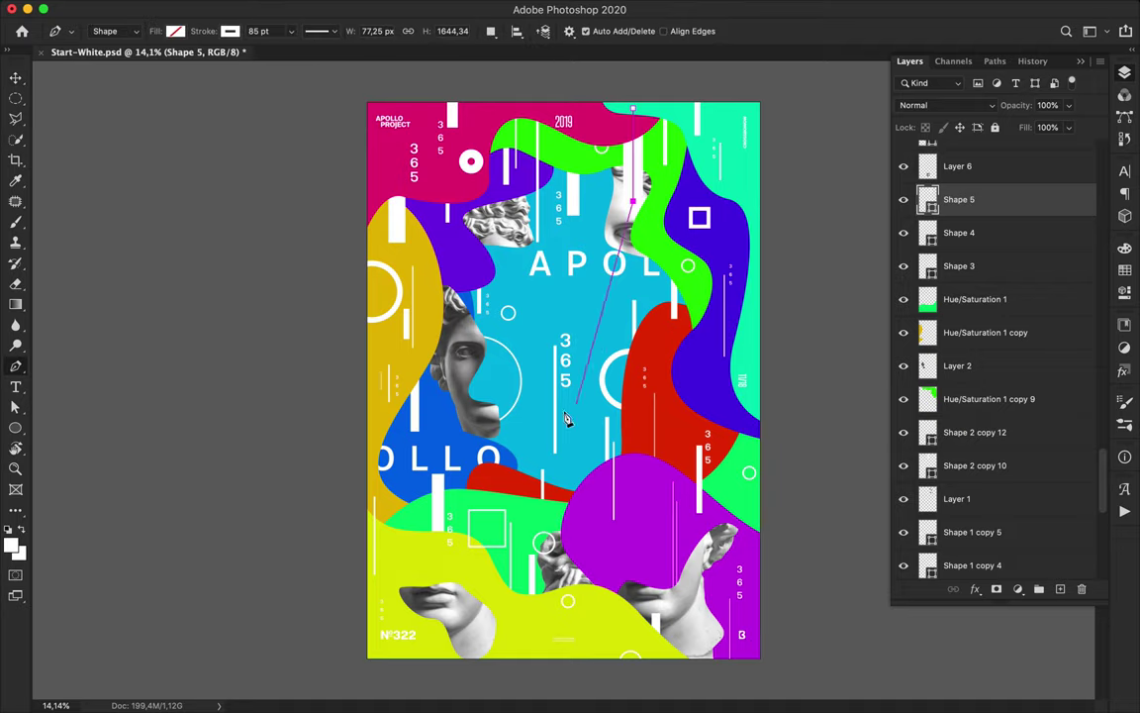
{"action": "left_click", "coordinate": [426, 348]}
{"action": "left_click", "coordinate": [426, 404], "text": "shift"}
{"action": "key", "text": "a"}
{"action": "left_click", "coordinate": [341, 30]}
{"action": "key", "text": "shift+Down"}
{"action": "key", "text": "Up"}
{"action": "key", "text": "Up"}
{"action": "key", "text": "Return"}
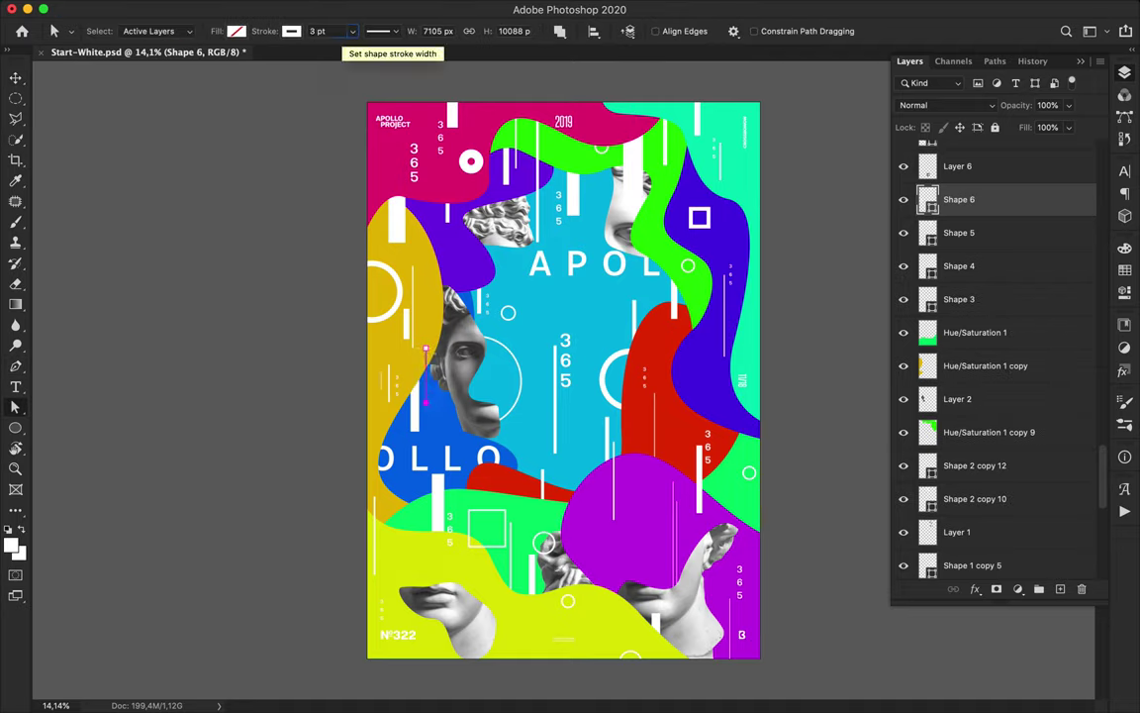
- Duplicate the 3 pt line beside itself and to the lower APOLLO text, lower green shape and purple shape, adjusting the layer order
{"action": "key", "text": "v"}
{"action": "left_click_drag", "start_coordinate": [426, 383], "coordinate": [422, 387]}
{"action": "left_click_drag", "start_coordinate": [1036, 201], "coordinate": [1021, 537]}
{"action": "scroll", "coordinate": [1035, 432], "scroll_direction": "down", "scroll_amount": 5}
{"action": "key", "text": "super+plus"}
{"action": "key", "text": "super+plus"}
{"action": "left_click_drag", "start_coordinate": [329, 397], "coordinate": [387, 543]}
{"action": "key", "text": "super+minus"}
{"action": "left_click_drag", "start_coordinate": [386, 544], "coordinate": [428, 559]}
{"action": "left_click_drag", "start_coordinate": [990, 360], "coordinate": [1014, 147]}
{"action": "left_click_drag", "start_coordinate": [429, 564], "coordinate": [432, 546]}
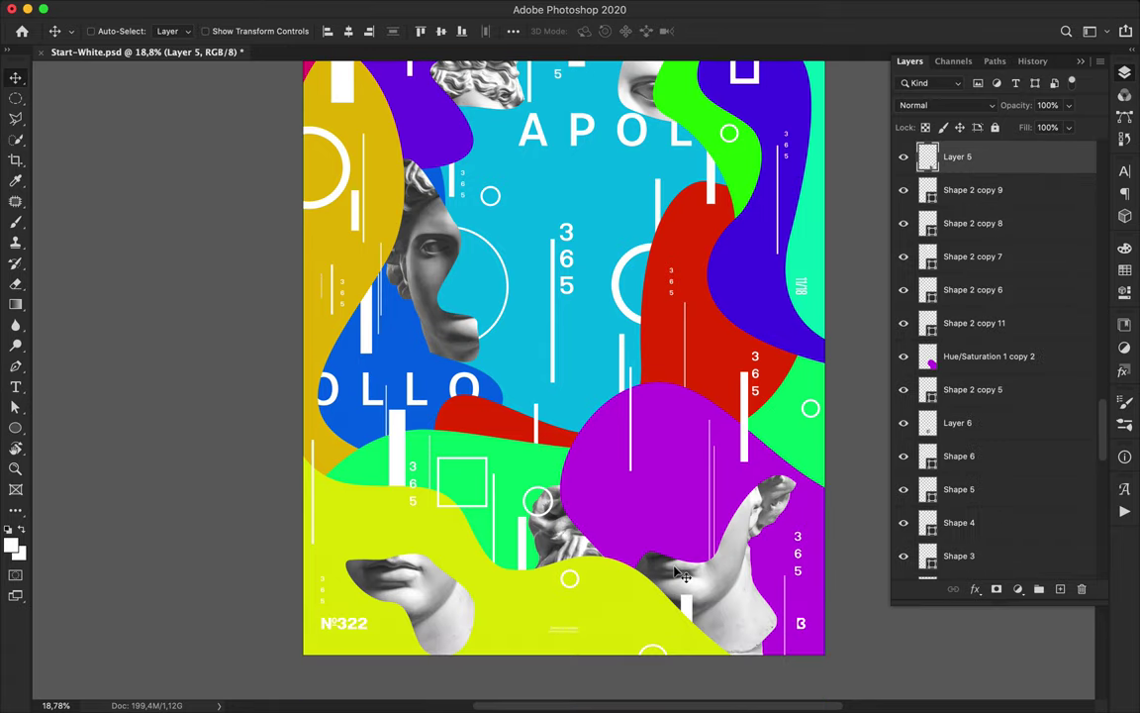
- Draw a vertical line with a 17 pt stroke on the purple shape and extend its upper end toward the shape's upper edge
{"action": "key", "text": "u"}
{"action": "left_click_drag", "start_coordinate": [612, 508], "coordinate": [620, 540]}
{"action": "key", "text": "a"}
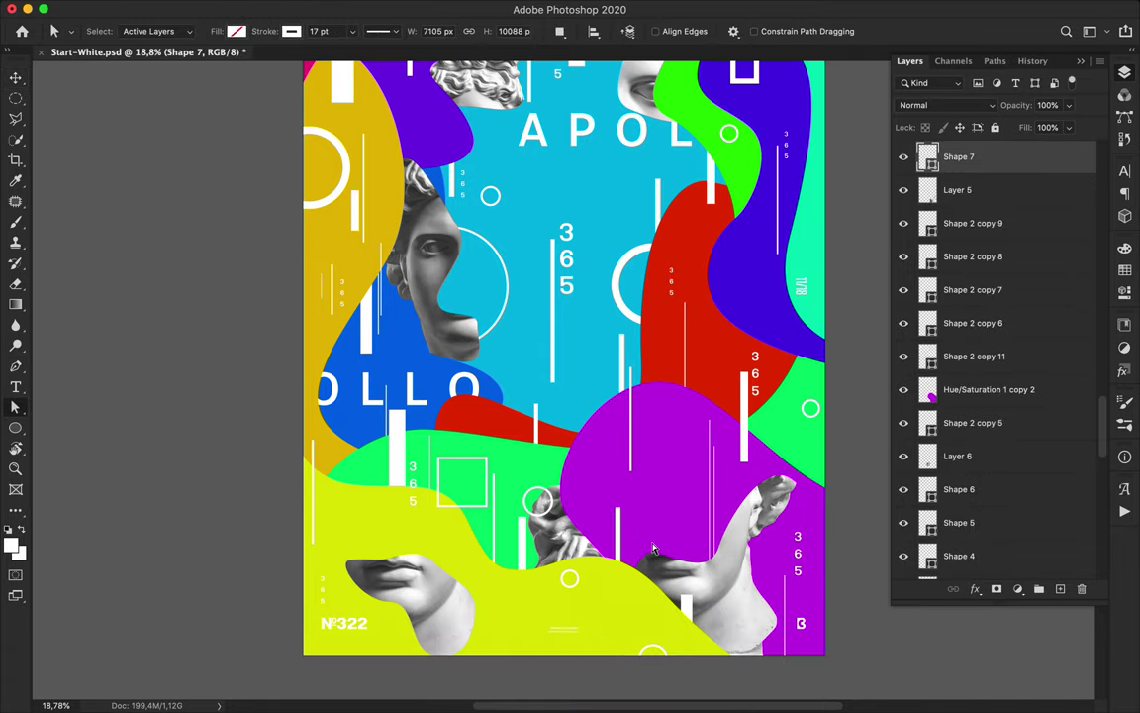
{"action": "left_click", "coordinate": [617, 513]}
{"action": "left_click_drag", "start_coordinate": [616, 432], "coordinate": [616, 435]}
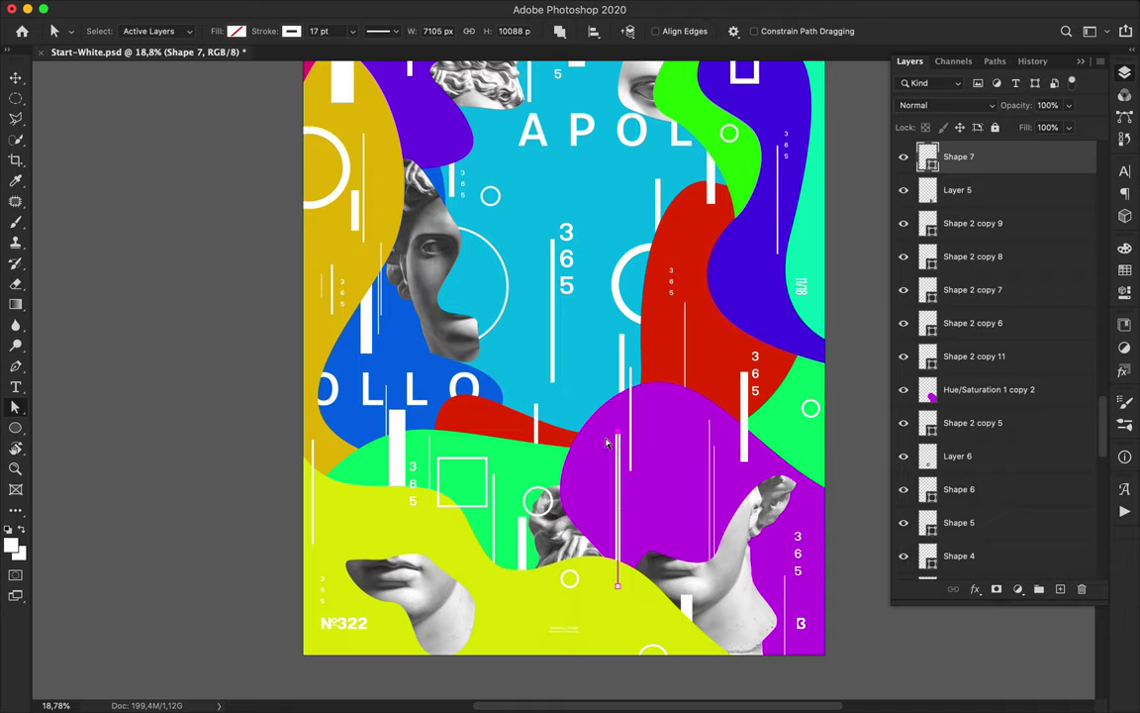
- Draw a vertical line about 1190 px long over the small red shape and place its layer directly below Hue/Saturation 1
{"action": "key", "text": "u"}
{"action": "left_click_drag", "start_coordinate": [513, 358], "coordinate": [517, 446]}
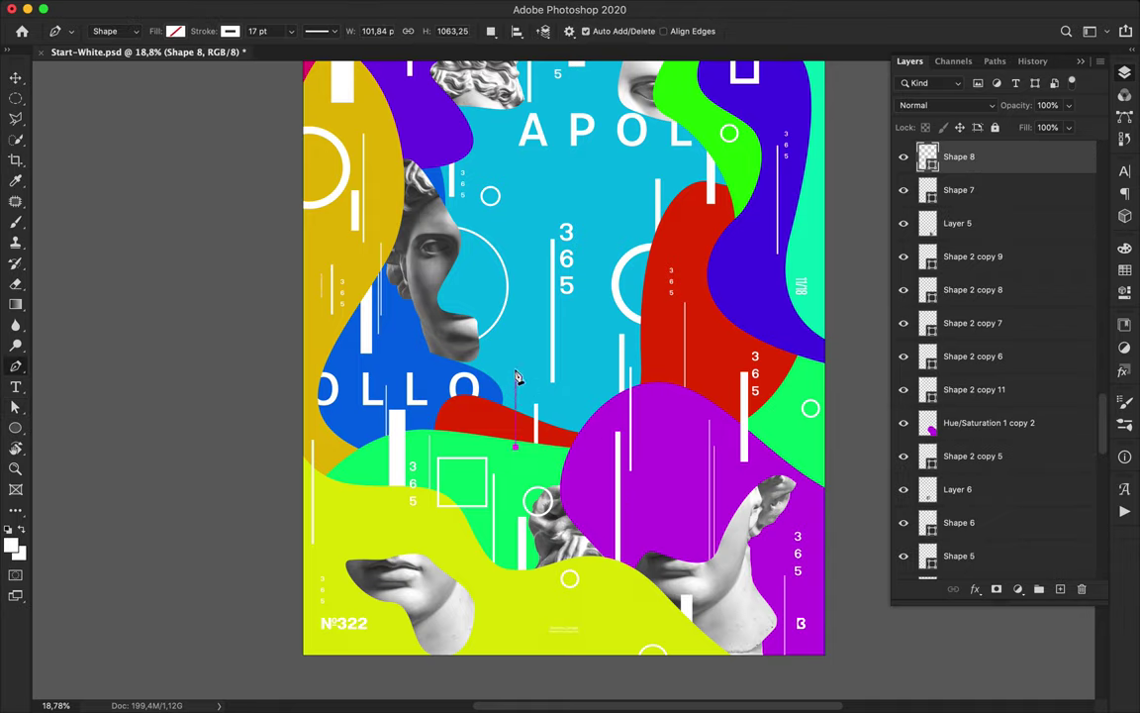
{"action": "key", "text": "a"}
{"action": "key", "text": "Return"}
{"action": "key", "text": "v"}
{"action": "left_click_drag", "start_coordinate": [522, 382], "coordinate": [525, 400]}
{"action": "left_click_drag", "start_coordinate": [1010, 159], "coordinate": [982, 426]}
{"action": "left_click_drag", "start_coordinate": [525, 396], "coordinate": [528, 395]}
- Set the stroke of the line over the small red shape to 7 pt
{"action": "key", "text": "a"}
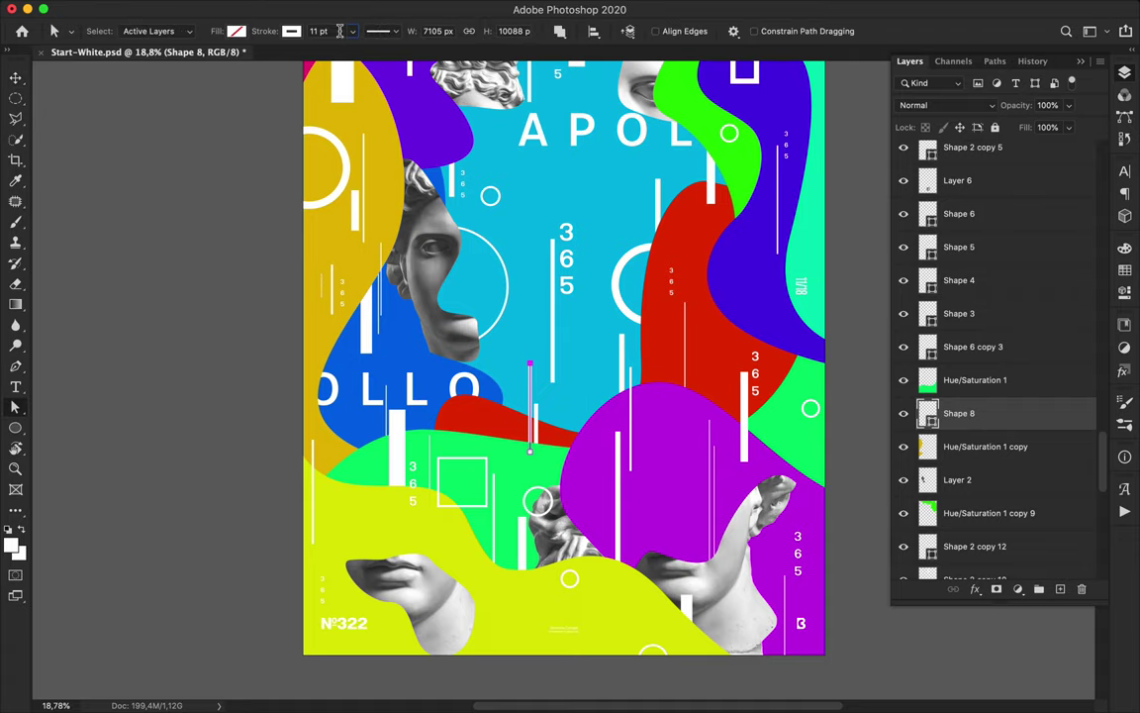
{"action": "key", "text": "Down"}
{"action": "key", "text": "Down"}
{"action": "key", "text": "Down"}
{"action": "key", "text": "Down"}
{"action": "key", "text": "Return"}
{"action": "key", "text": "Return"}
{"action": "key", "text": "v"}
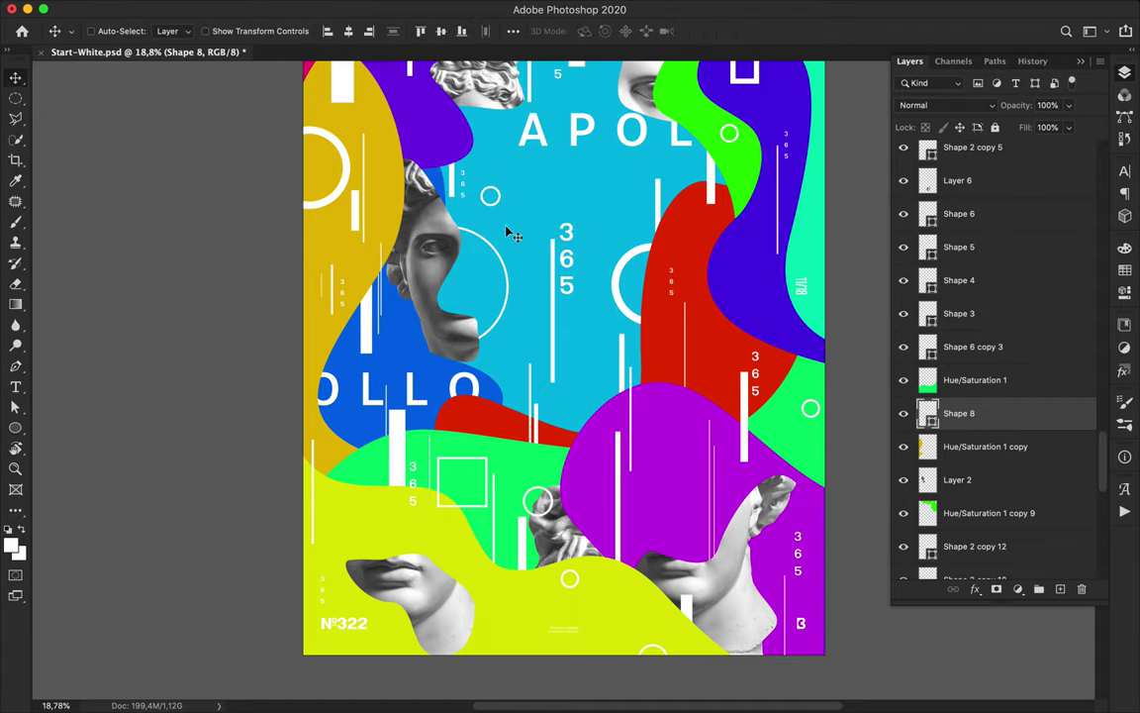
- Duplicate the 7 pt line to the area above APOLLO, the red shape's upper edge and the pink shape, adjusting the layer order
{"action": "scroll", "coordinate": [534, 400], "scroll_direction": "up", "scroll_amount": 5}
{"action": "mouse_move", "coordinate": [528, 524]}
{"action": "left_mouse_down"}
{"action": "mouse_move", "coordinate": [694, 393]}
{"action": "mouse_move", "coordinate": [700, 324]}
{"action": "mouse_move", "coordinate": [703, 342]}
{"action": "mouse_move", "coordinate": [594, 196]}
{"action": "left_mouse_up"}
{"action": "scroll", "coordinate": [596, 198], "scroll_direction": "up", "scroll_amount": 4}
{"action": "left_click_drag", "start_coordinate": [606, 278], "coordinate": [410, 205]}
{"action": "left_click_drag", "start_coordinate": [990, 413], "coordinate": [988, 252]}
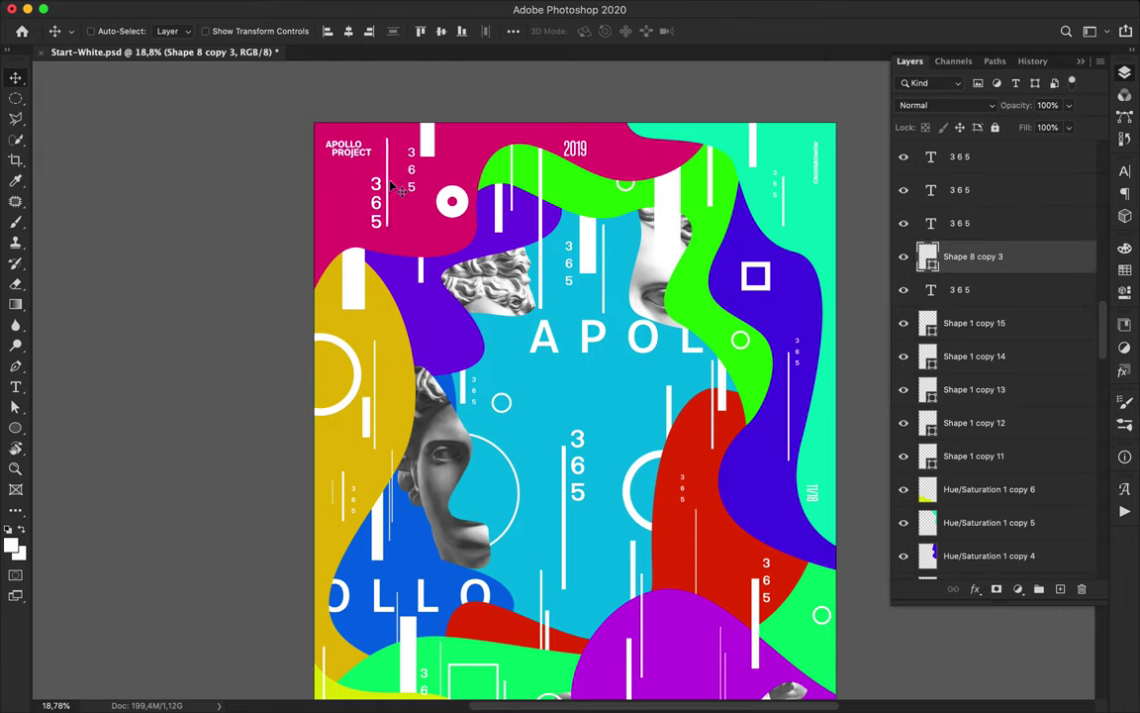
- Draw a thick vertical bar with a 77 pt stroke from the poster's upper edge over the turquoise shape
{"action": "scroll", "coordinate": [497, 199], "scroll_direction": "right", "scroll_amount": 5}
{"action": "key", "text": "p"}
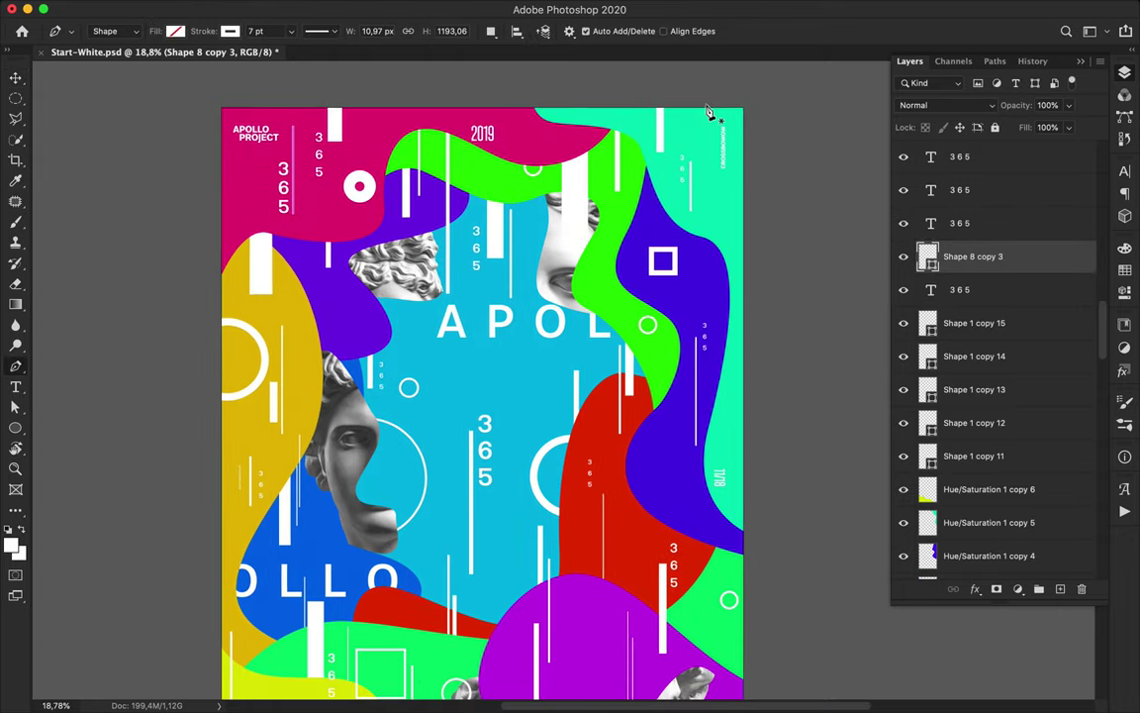
{"action": "left_click", "coordinate": [706, 101]}
{"action": "left_click", "coordinate": [709, 263], "text": "shift"}
{"action": "type", "text": "a"}
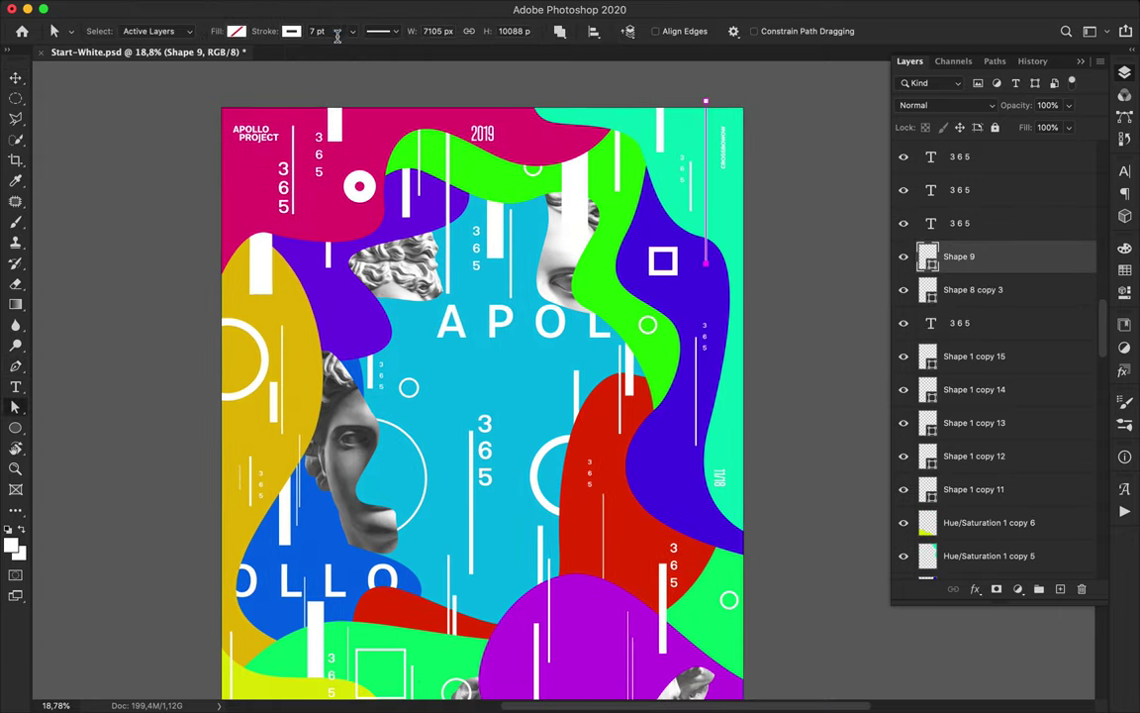
{"action": "type", "text": "77"}
{"action": "key", "text": "Return"}
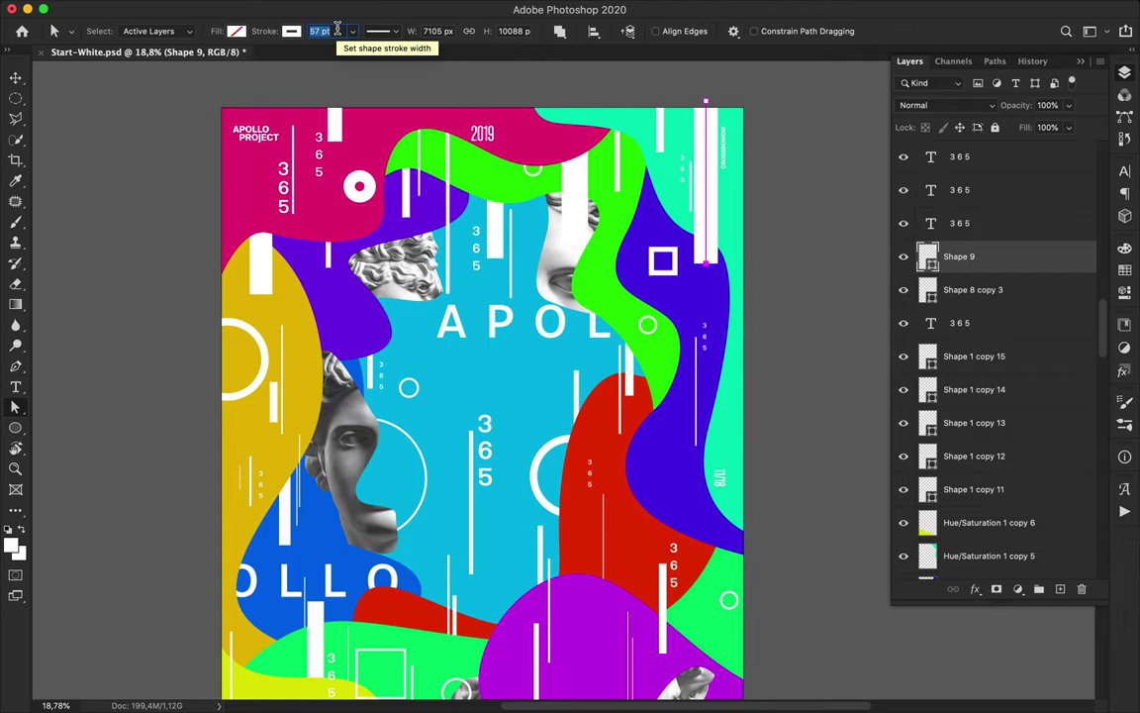
- Save the poster document
{"action": "scroll", "coordinate": [769, 257], "scroll_direction": "down", "scroll_amount": 1}
{"action": "key", "text": "ctrl+s"}
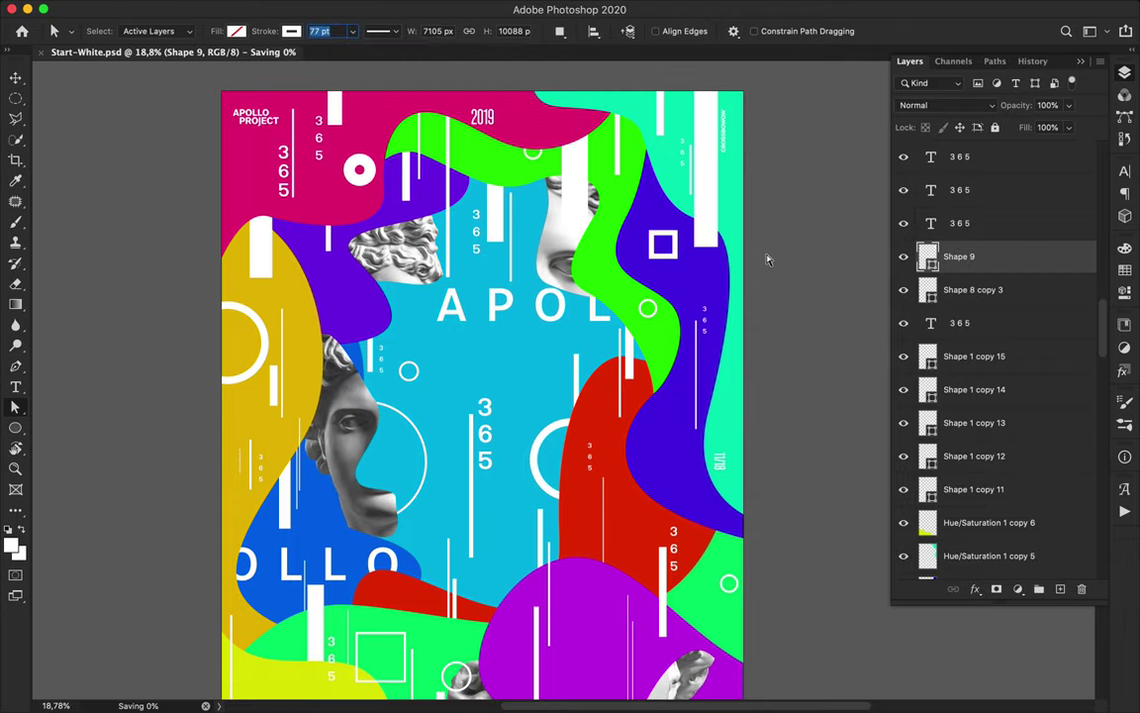
{"action": "scroll", "coordinate": [769, 257], "scroll_direction": "down", "scroll_amount": 3}
{"action": "scroll", "coordinate": [746, 312], "scroll_direction": "down", "scroll_amount": 2, "text": "alt"}
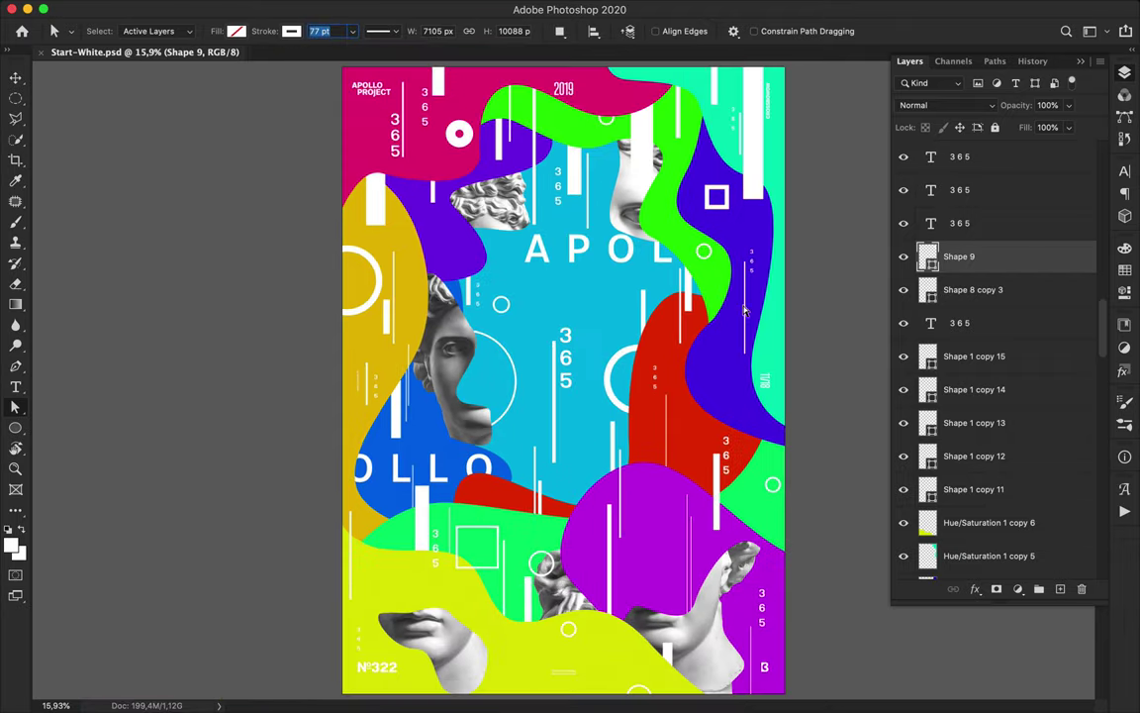
{"action": "key", "text": "Return"}
{"action": "left_click", "coordinate": [683, 246]}
- Draw a vertical bar with a 77 pt stroke over the lower yellow shape and the statue mouth
{"action": "key", "text": "p"}
{"action": "left_click", "coordinate": [411, 574]}
{"action": "left_click", "coordinate": [411, 658], "text": "shift"}
{"action": "key", "text": "a"}
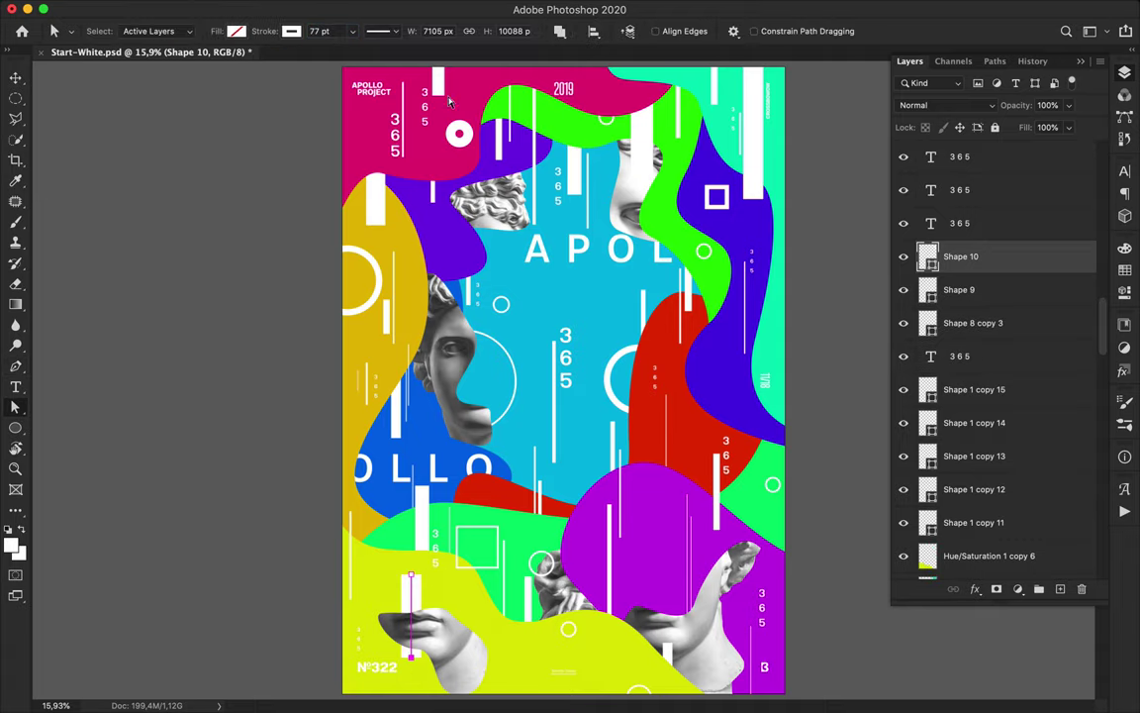
{"action": "key", "text": "Return"}
{"action": "key", "text": "Return"}
- Draw a vertical line with a 17 pt stroke across the blue, green and yellow shapes below the lower APOLLO text
{"action": "key", "text": "p"}
{"action": "left_click", "coordinate": [387, 500]}
{"action": "left_click", "coordinate": [389, 592]}
{"action": "key", "text": "a"}
{"action": "left_click", "coordinate": [327, 30]}
{"action": "type", "text": "17"}
{"action": "key", "text": "Return"}
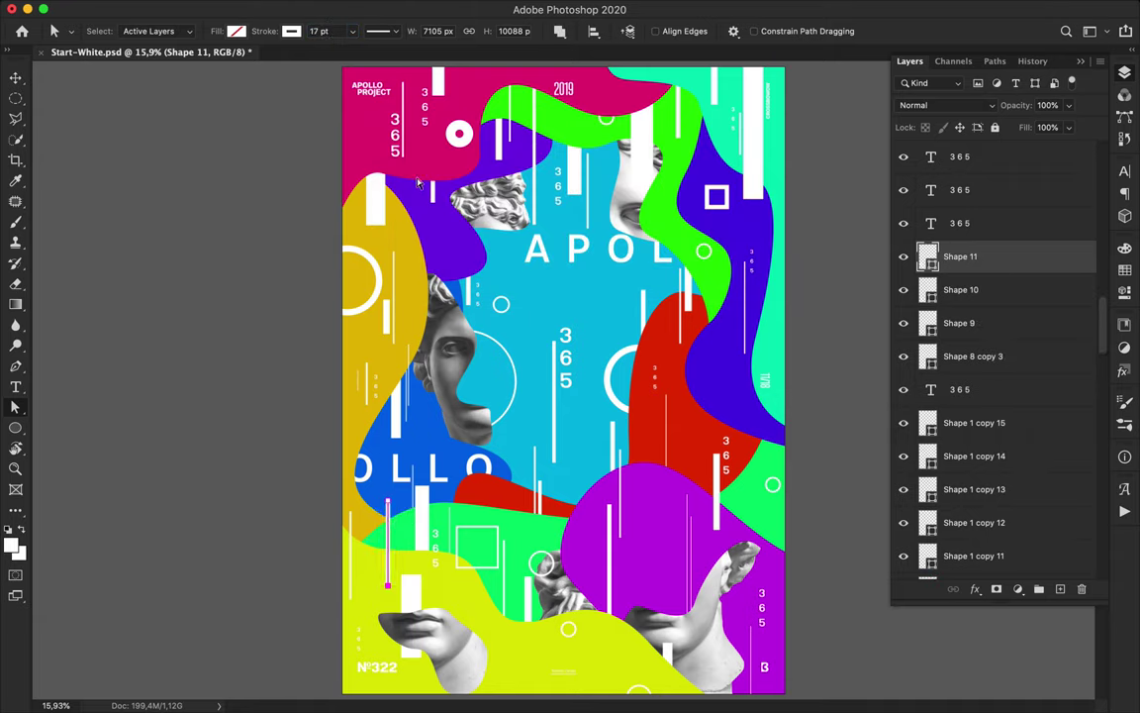
{"action": "left_click", "coordinate": [608, 585]}
- Draw a 17 pt vertical line about 2580 px long over the red and violet shapes and move it down onto the purple shape
{"action": "key", "text": "p"}
{"action": "left_click", "coordinate": [713, 281]}
{"action": "left_click", "coordinate": [713, 442]}
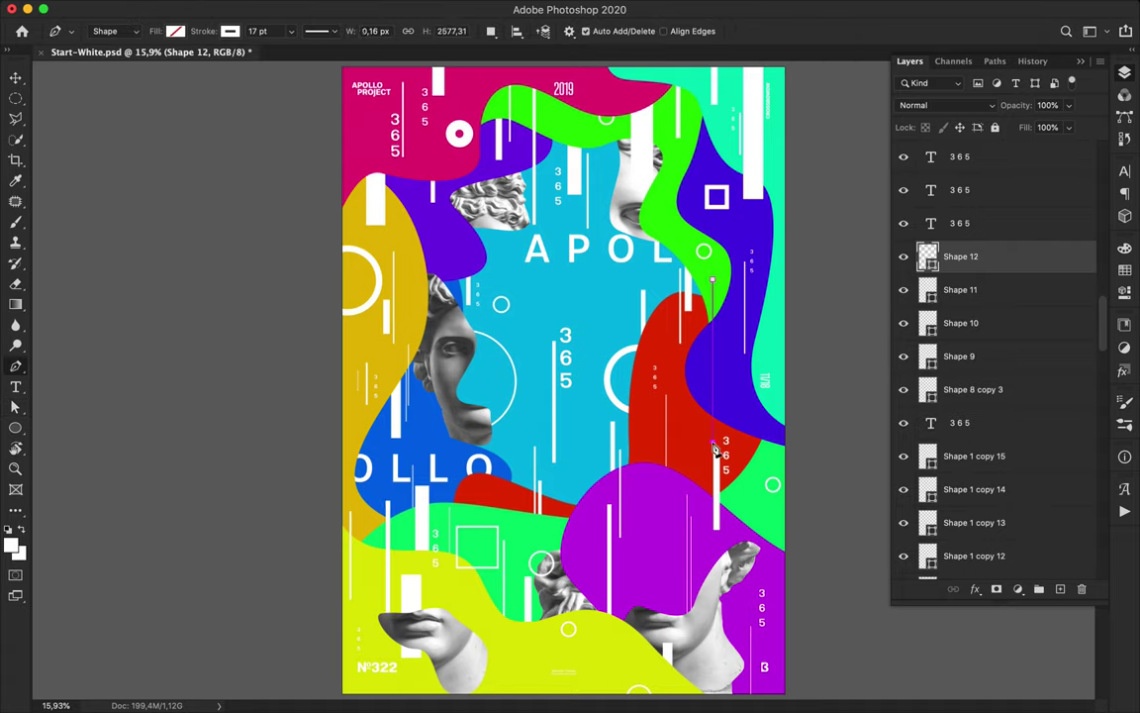
{"action": "key", "text": "a"}
{"action": "left_click_drag", "start_coordinate": [713, 402], "coordinate": [699, 460]}
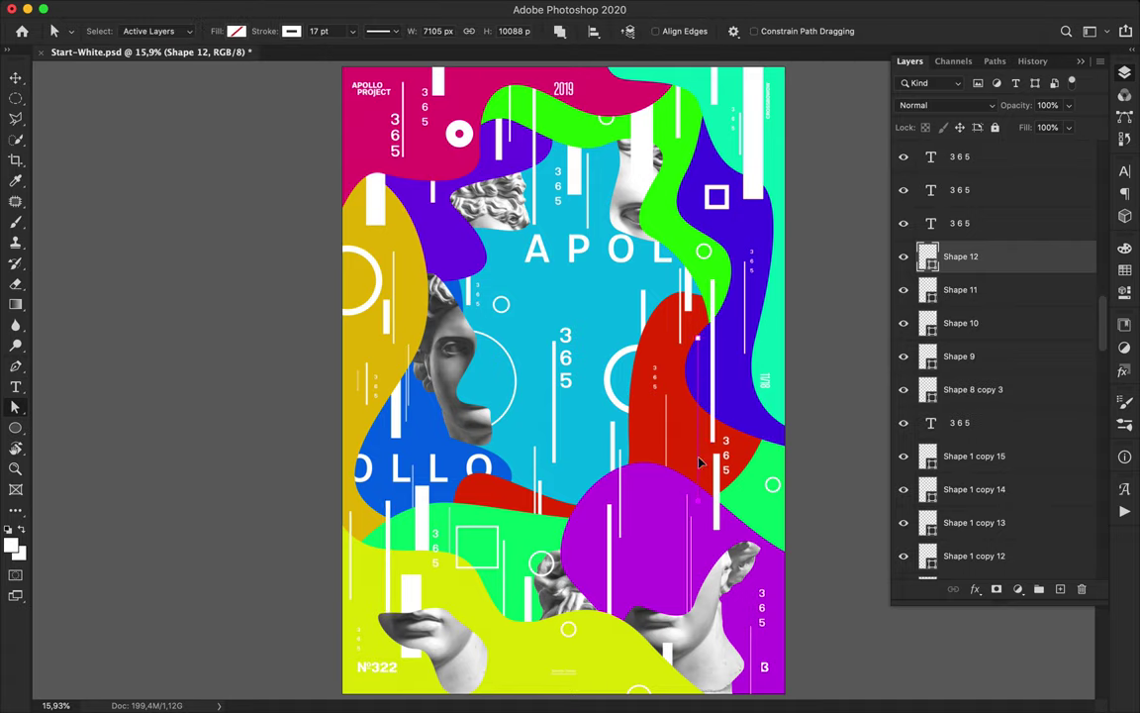
- Draw a 17 pt vertical line about 940 px long on the right green shape and place its layer directly below Hue/Saturation 1 copy 2
{"action": "key", "text": "p"}
{"action": "left_click", "coordinate": [754, 487]}
{"action": "left_click", "coordinate": [755, 541]}
{"action": "key", "text": "v"}
{"action": "left_click_drag", "start_coordinate": [995, 260], "coordinate": [1007, 473]}
- Draw a long 17 pt vertical line from the pink shape down across the violet and gold shapes
{"action": "key", "text": "p"}
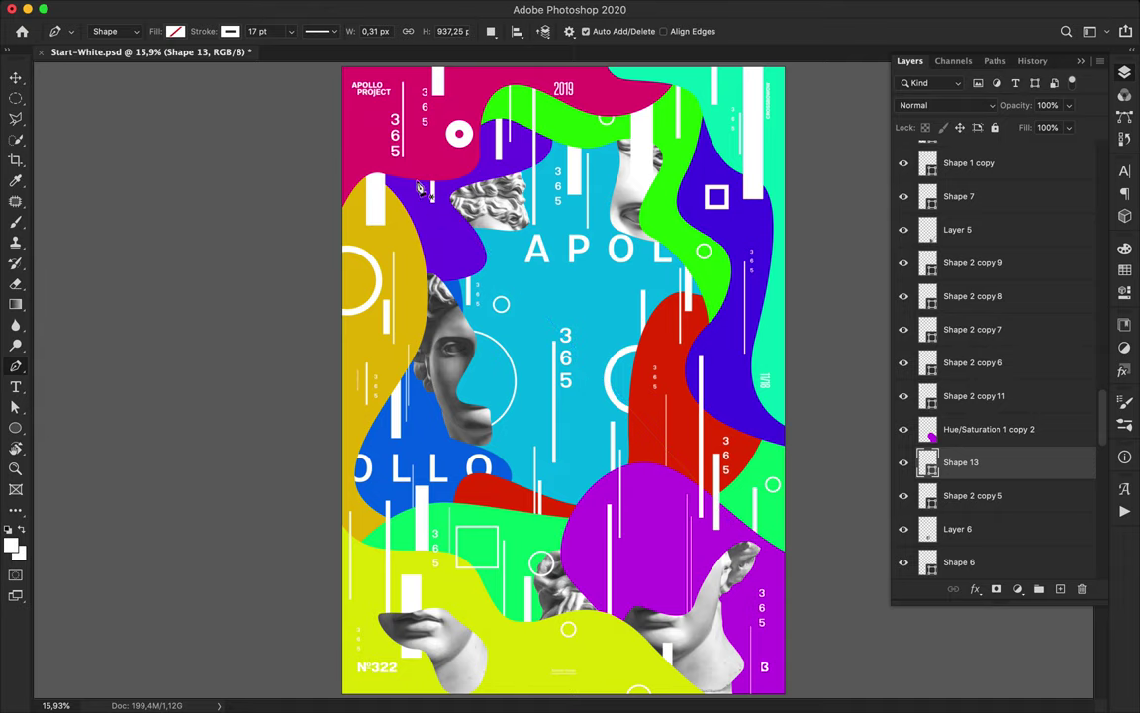
{"action": "left_click", "coordinate": [415, 135]}
{"action": "left_click", "coordinate": [416, 278]}
{"action": "key", "text": "v"}
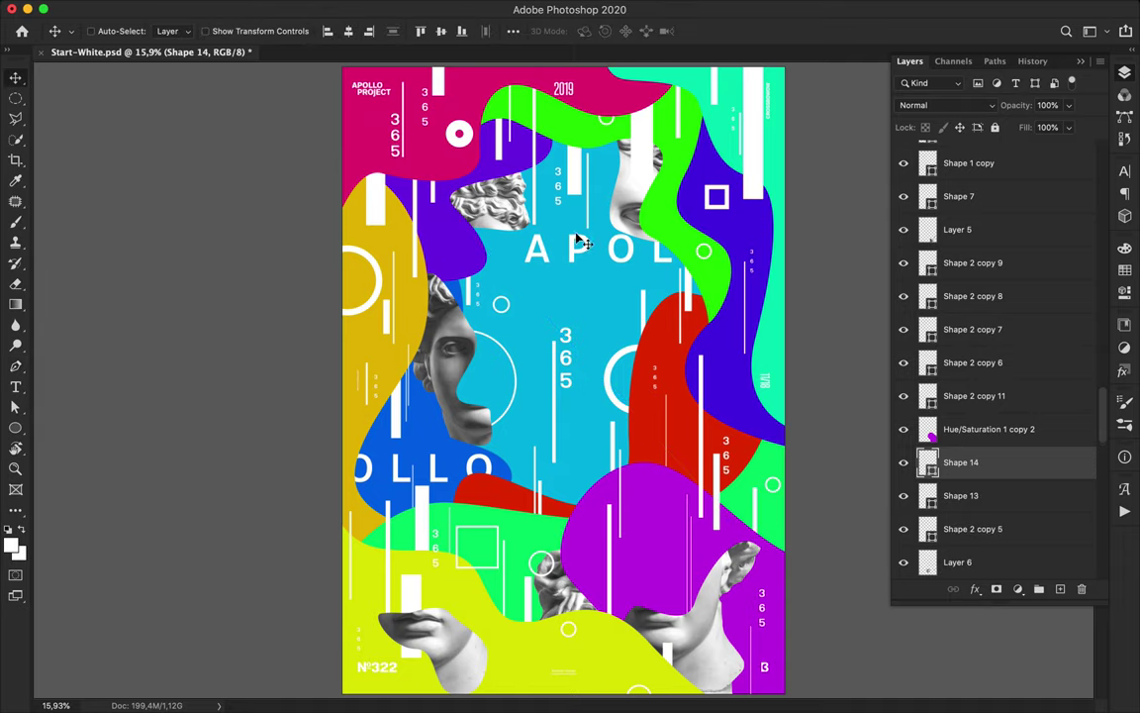
- Duplicate the stacked 365 text to the upper green band, red, turquoise, purple and yellow shapes, and a small one beside APOLLO
{"action": "left_click", "coordinate": [424, 116], "text": "super"}
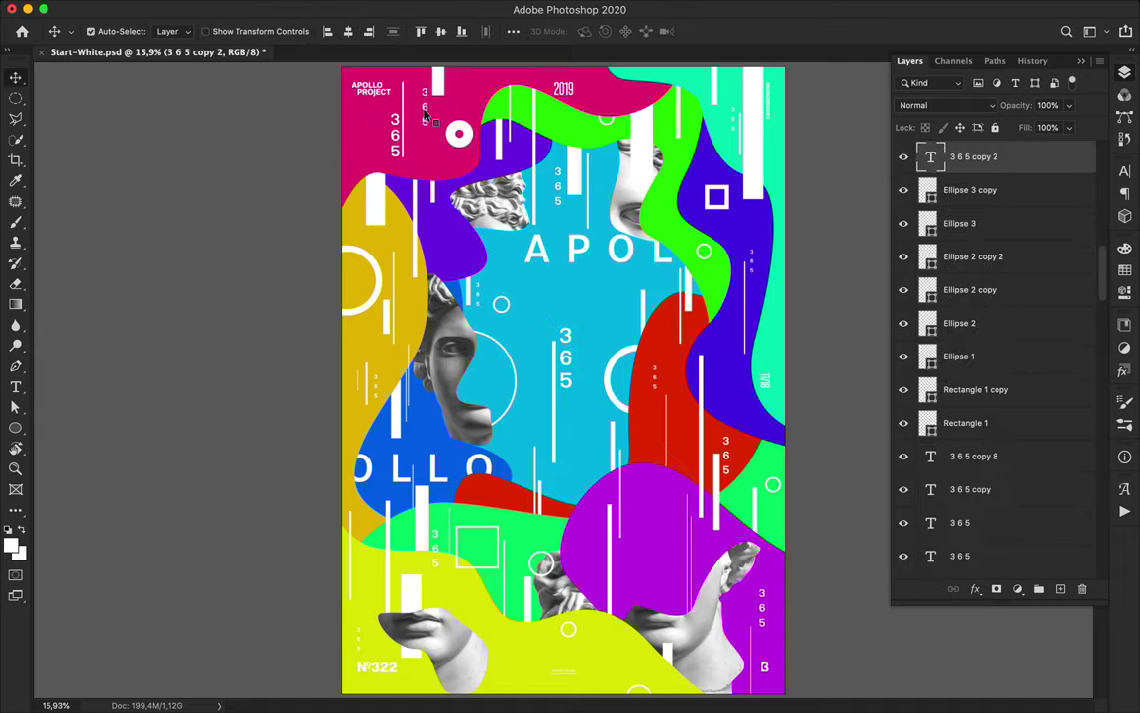
{"action": "left_click_drag", "start_coordinate": [429, 114], "coordinate": [779, 343]}
{"action": "left_click_drag", "start_coordinate": [778, 343], "coordinate": [513, 261]}
{"action": "left_click", "coordinate": [657, 382], "text": "super"}
- Draw a circle outline about 675 px wide on the light blue background between APOLLO and the central 365
{"action": "key", "text": "u"}
{"action": "left_click_drag", "start_coordinate": [593, 287], "coordinate": [624, 312]}
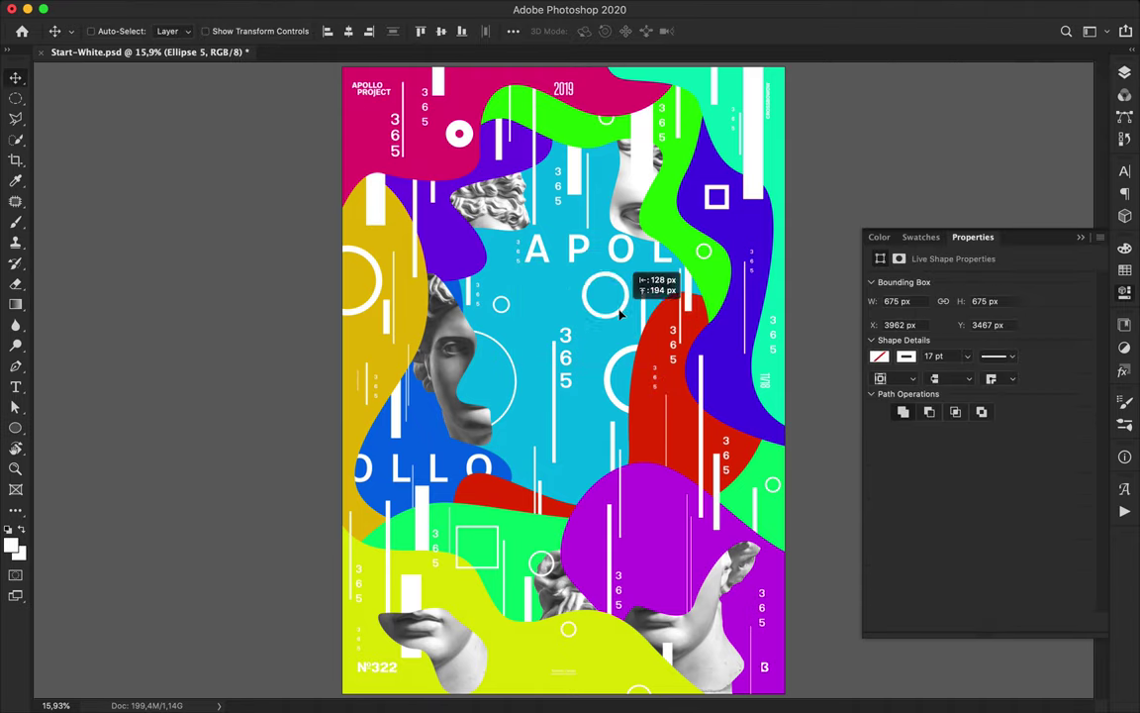
{"action": "key", "text": "v"}
{"action": "key", "text": "m"}
- Draw a small square outline with the Rectangle tool and scatter copies over the colored shapes across the poster
{"action": "key", "text": "u"}
{"action": "right_click", "coordinate": [24, 428]}
{"action": "left_click", "coordinate": [59, 430]}
{"action": "left_click_drag", "start_coordinate": [419, 149], "coordinate": [670, 597]}
{"action": "key", "text": "v"}
{"action": "left_click_drag", "start_coordinate": [667, 587], "coordinate": [653, 451]}
- Duplicate the large square outline to the pink shape's left edge and the turquoise shape's right edge, and save the document
{"action": "left_click", "coordinate": [500, 545], "text": "super"}
{"action": "left_click_drag", "start_coordinate": [499, 546], "coordinate": [364, 140]}
{"action": "left_click_drag", "start_coordinate": [363, 140], "coordinate": [794, 234]}
{"action": "key", "text": "super+s"}
{"action": "left_click", "coordinate": [700, 9]}
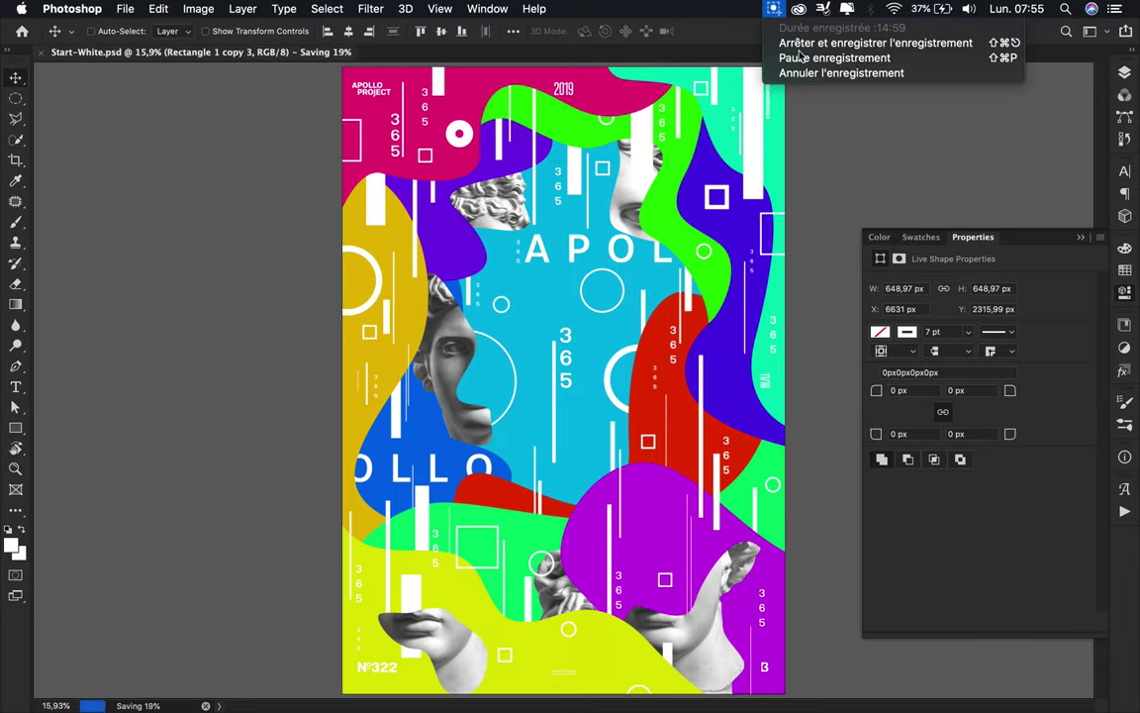